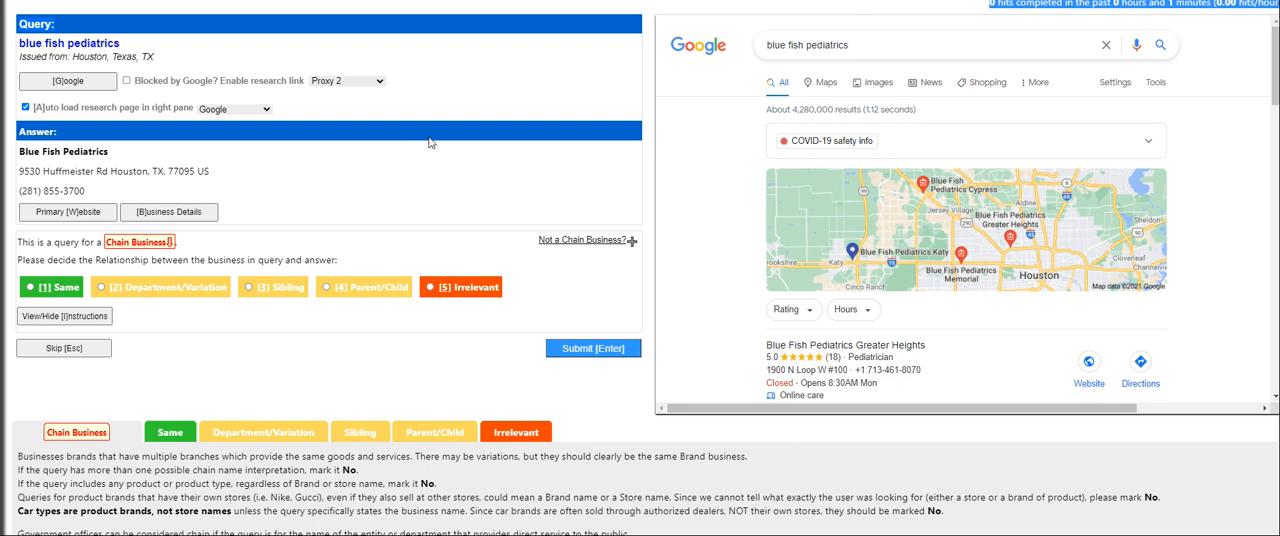
Check the primary website of the Blue Fish Pediatrics answer
{"action": "left_click", "coordinate": [485, 176]}
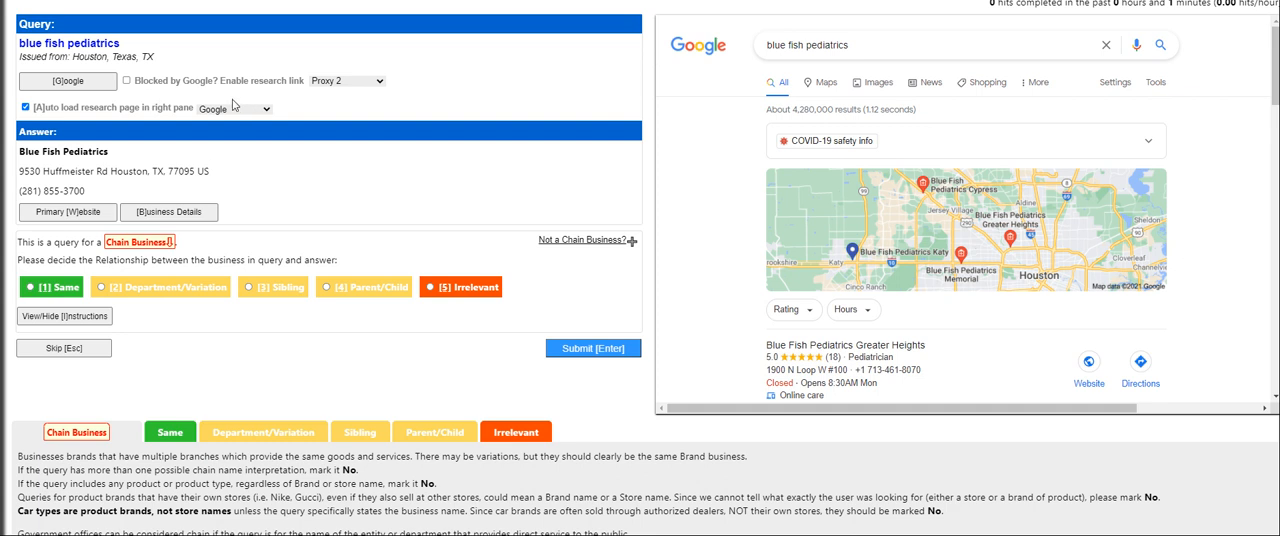
{"action": "left_click", "coordinate": [79, 213]}
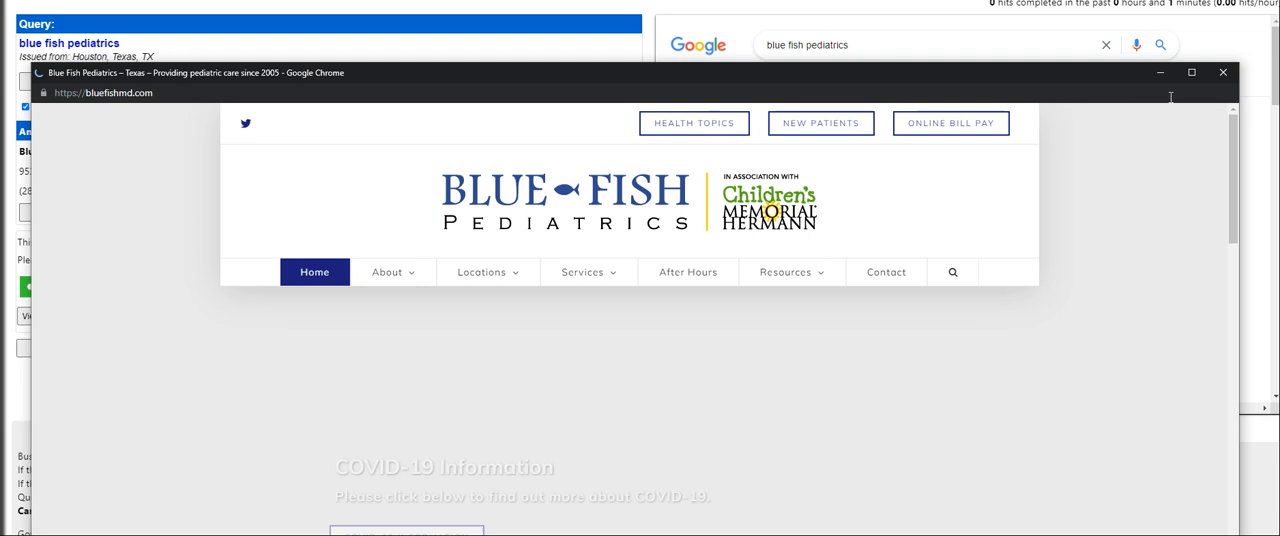
{"action": "left_click", "coordinate": [1222, 72]}
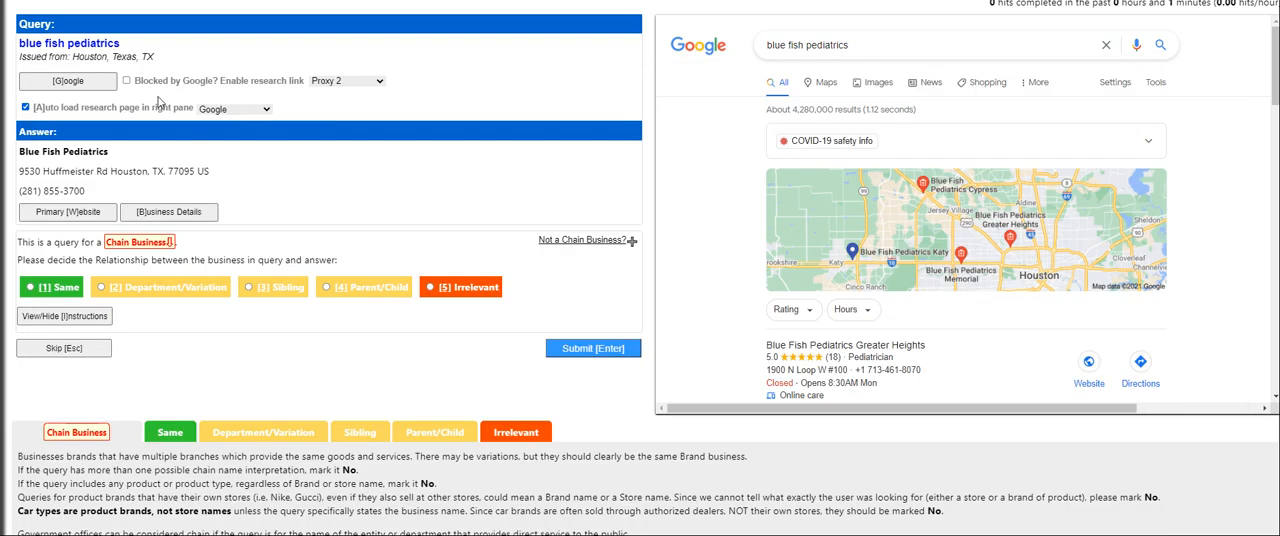
Review the Google results for blue fish pediatrics and submit the query-answer relationship as Same
{"action": "left_click", "coordinate": [110, 84]}
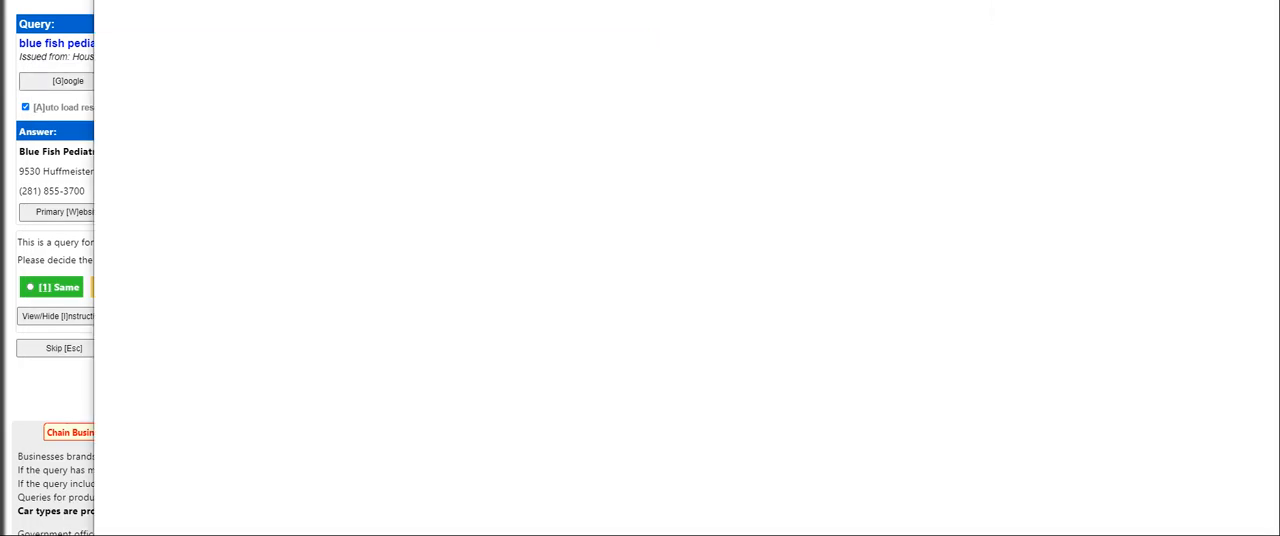
{"action": "scroll", "coordinate": [366, 282], "scroll_direction": "down", "scroll_amount": 3}
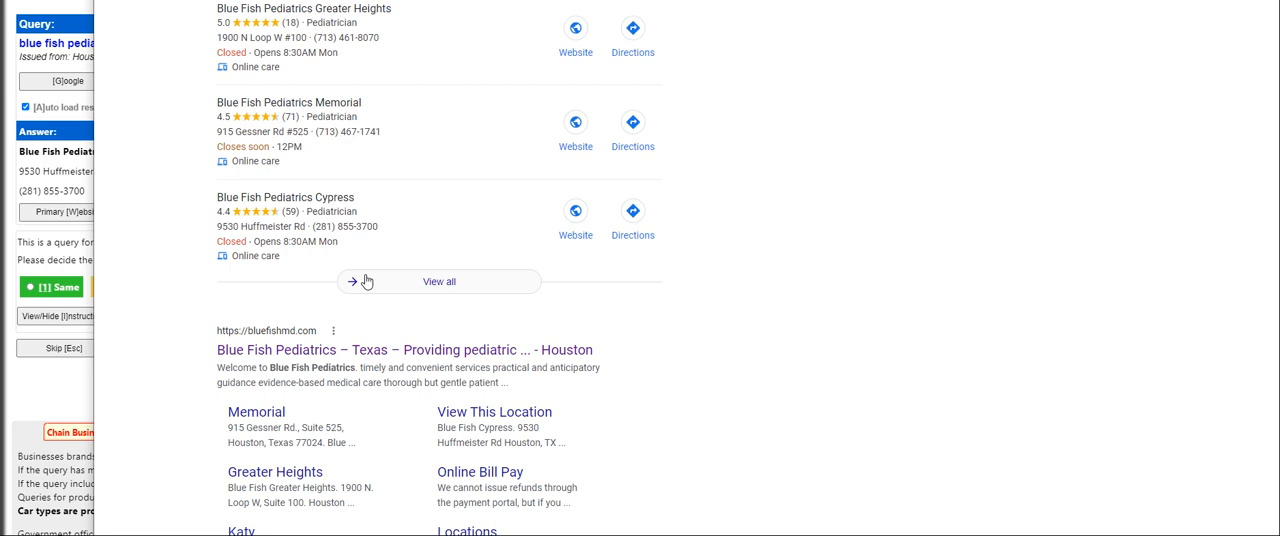
{"action": "left_click", "coordinate": [1258, 3]}
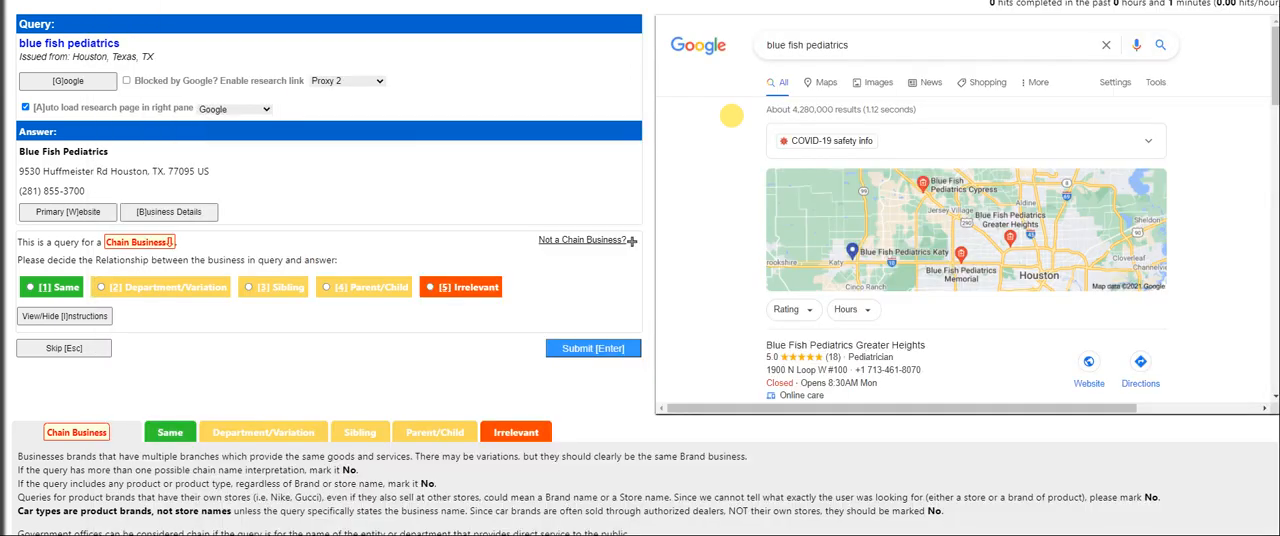
{"action": "left_click", "coordinate": [50, 286]}
{"action": "left_click", "coordinate": [572, 348]}
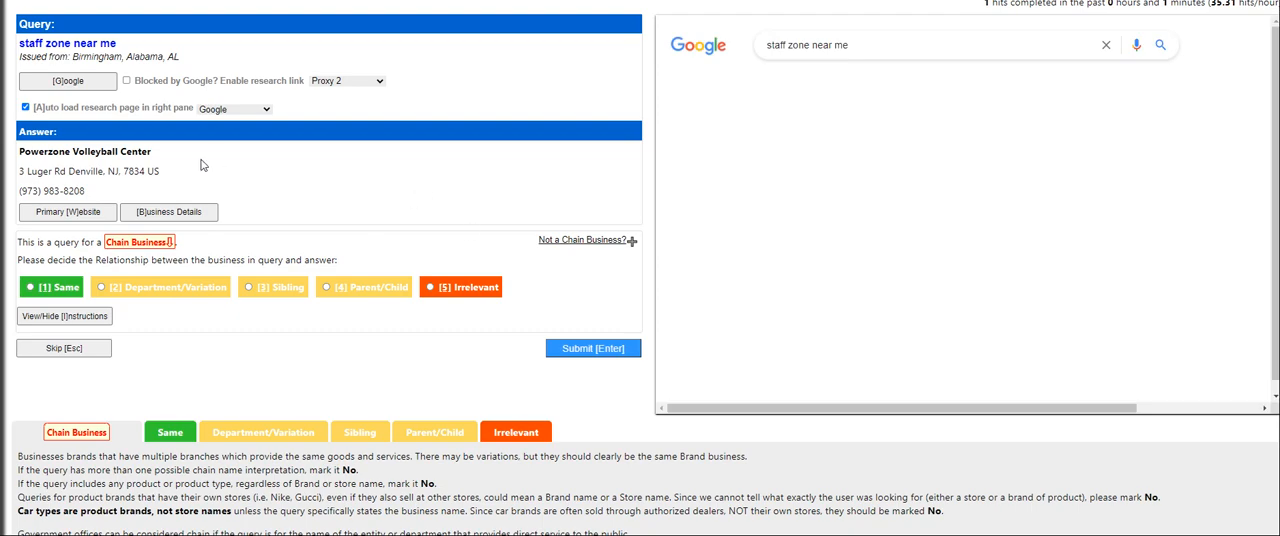
Research the staff zone near me query on Google and compare the Staff Zone locations page with the Powerzone Volleyball Center answer
{"action": "left_click", "coordinate": [64, 84]}
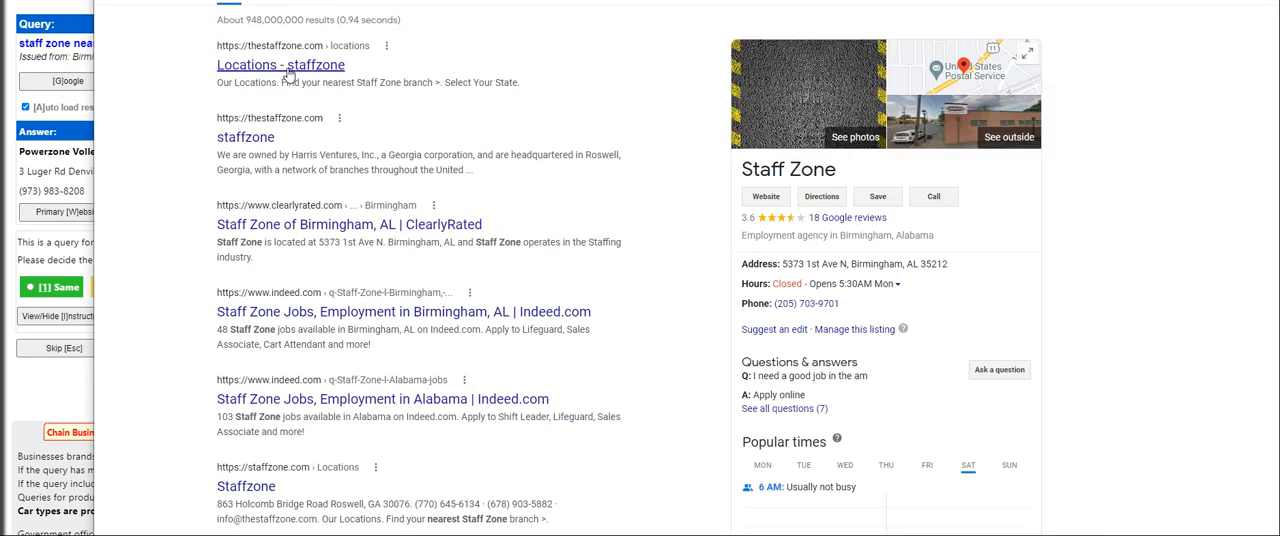
{"action": "left_click", "coordinate": [307, 66]}
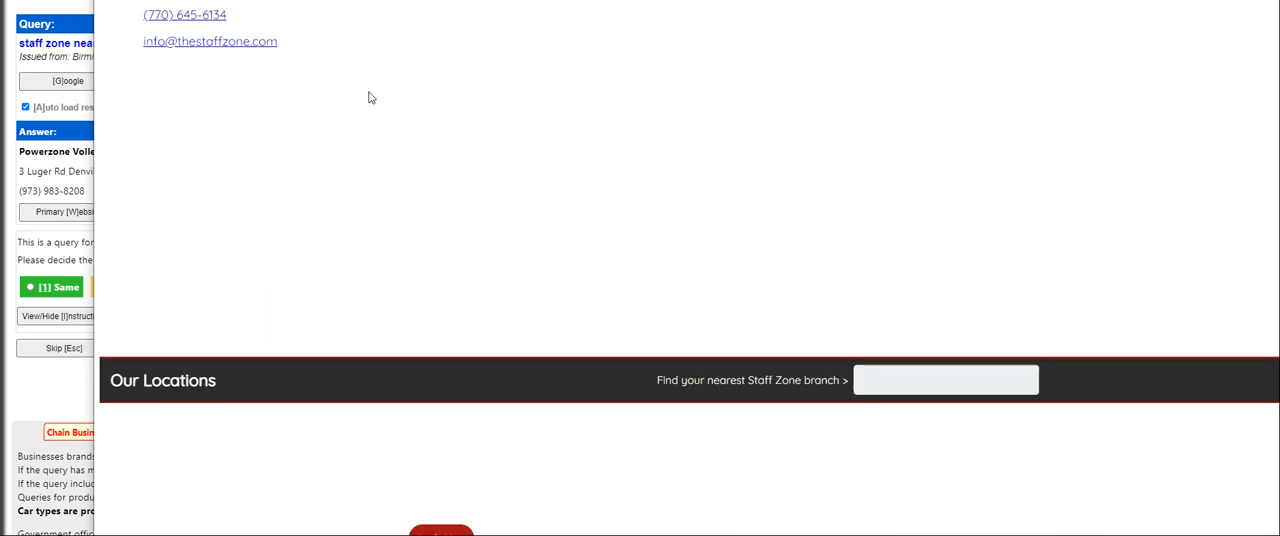
{"action": "scroll", "coordinate": [617, 314], "scroll_direction": "down", "scroll_amount": 2}
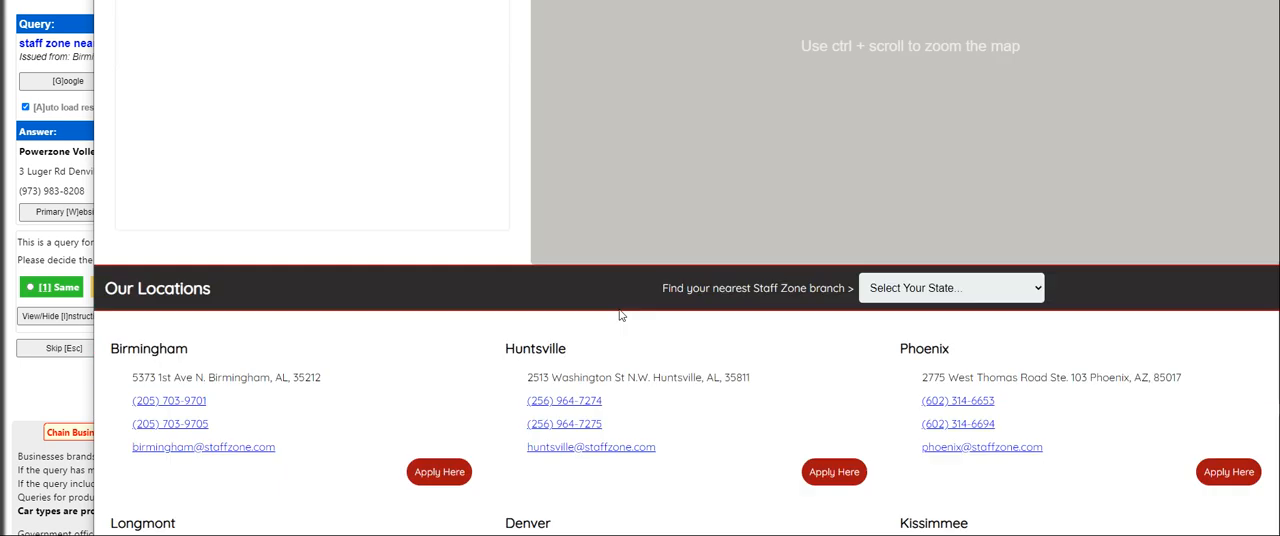
{"action": "key", "text": "ctrl+w"}
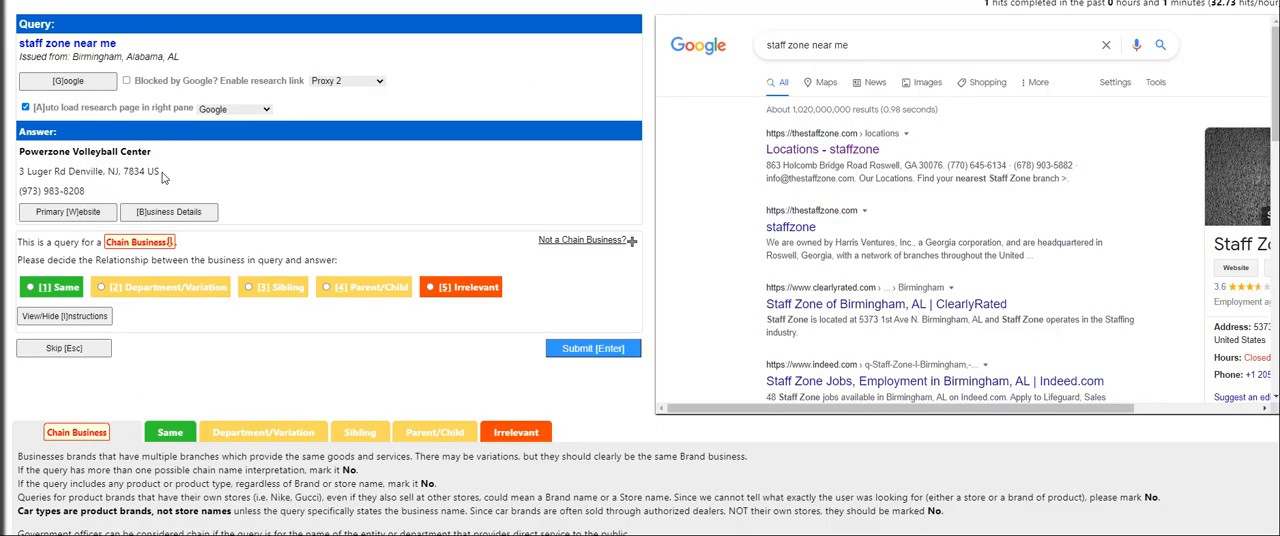
{"action": "key", "text": "alt+Tab"}
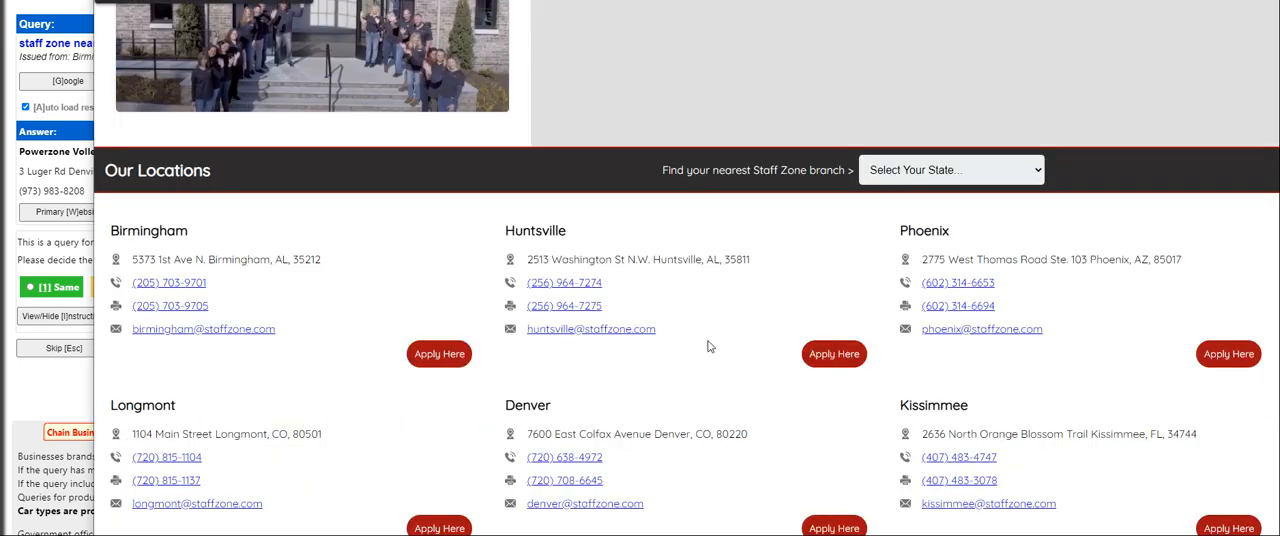
{"action": "scroll", "coordinate": [708, 345], "scroll_direction": "down", "scroll_amount": 2}
{"action": "key", "text": "alt+Tab"}
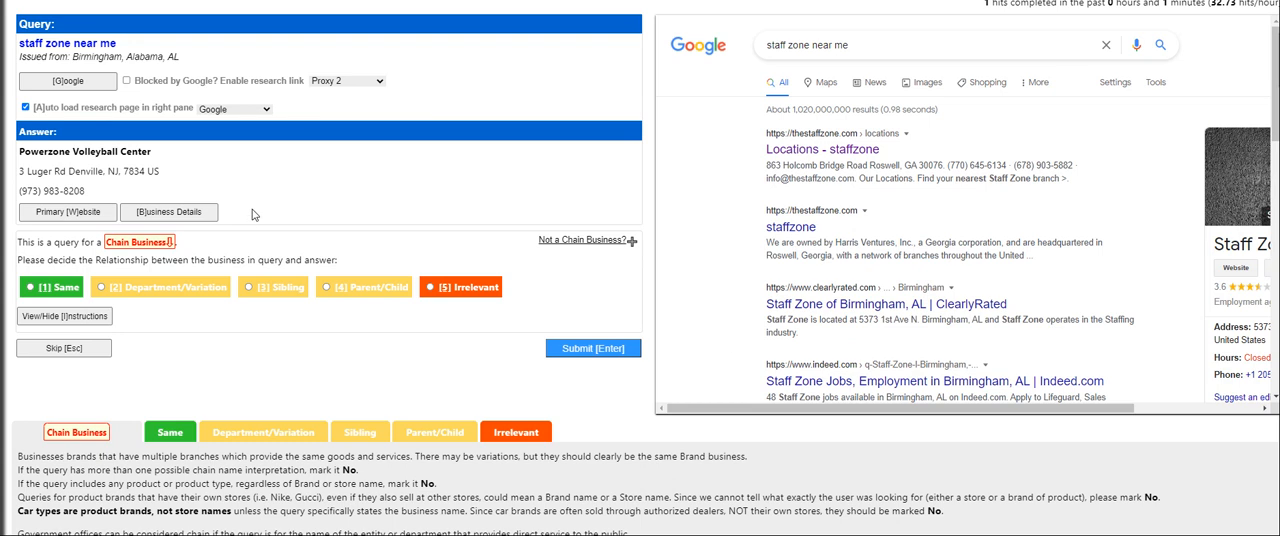
{"action": "key", "text": "alt+Tab"}
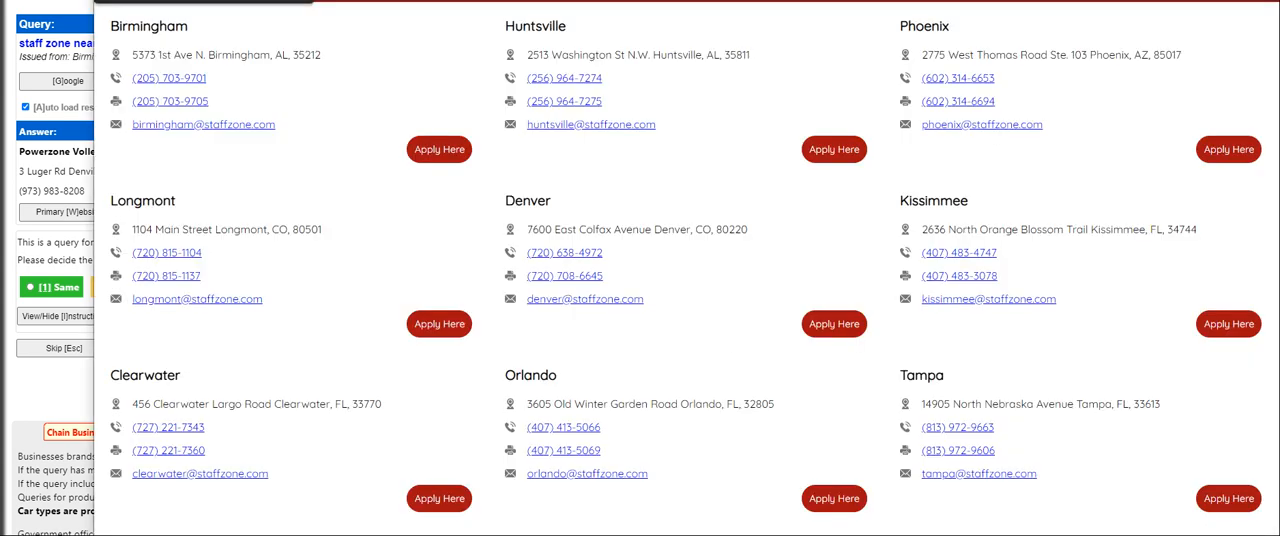
{"action": "key", "text": "alt+Tab"}
Rate the Powerzone Volleyball Center answer as Irrelevant, check its business details as research, and submit the rating
{"action": "left_click", "coordinate": [478, 288]}
{"action": "left_click", "coordinate": [604, 350]}
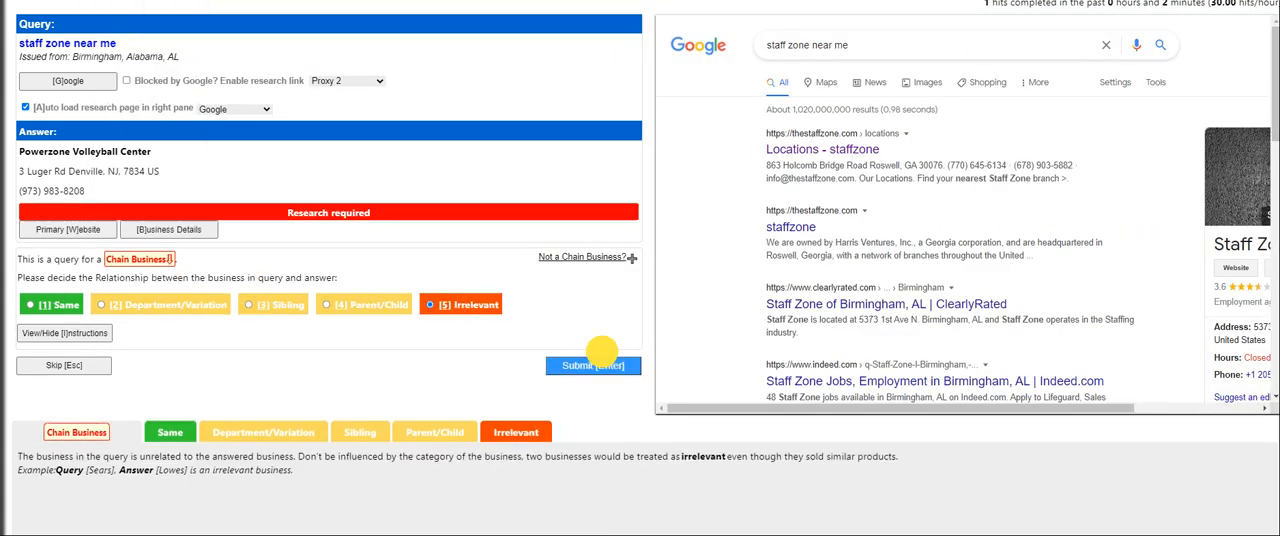
{"action": "left_click", "coordinate": [182, 231]}
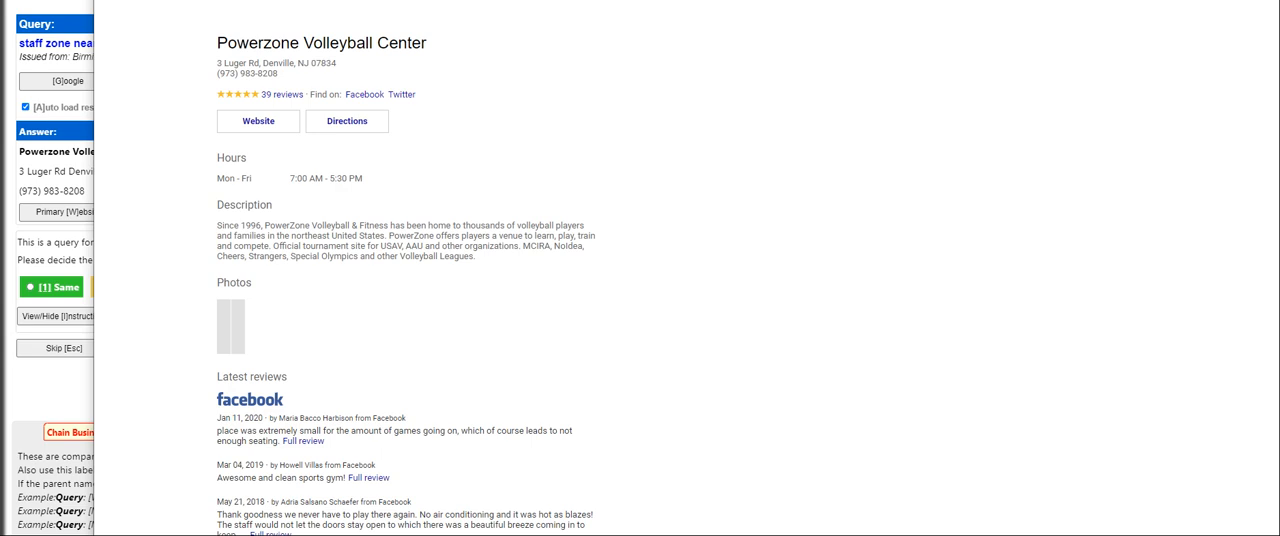
{"action": "key", "text": "alt+Tab"}
{"action": "left_click", "coordinate": [549, 342]}
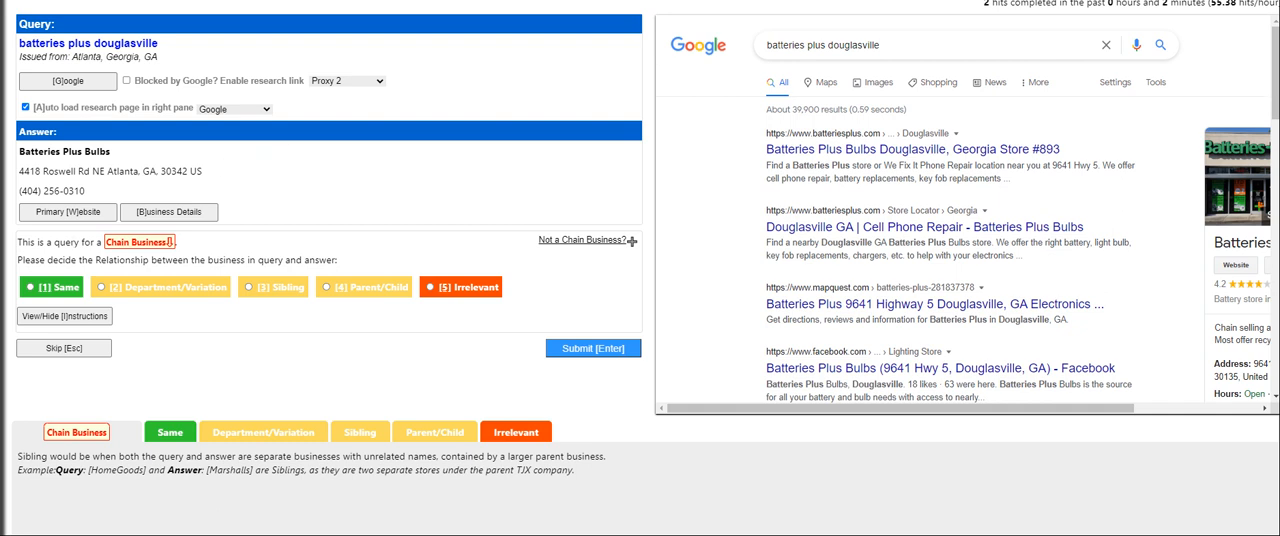
Compare the Batteries Plus Bulbs primary website with the batteries plus douglasville query and submit the relationship as Same
{"action": "left_click", "coordinate": [72, 212]}
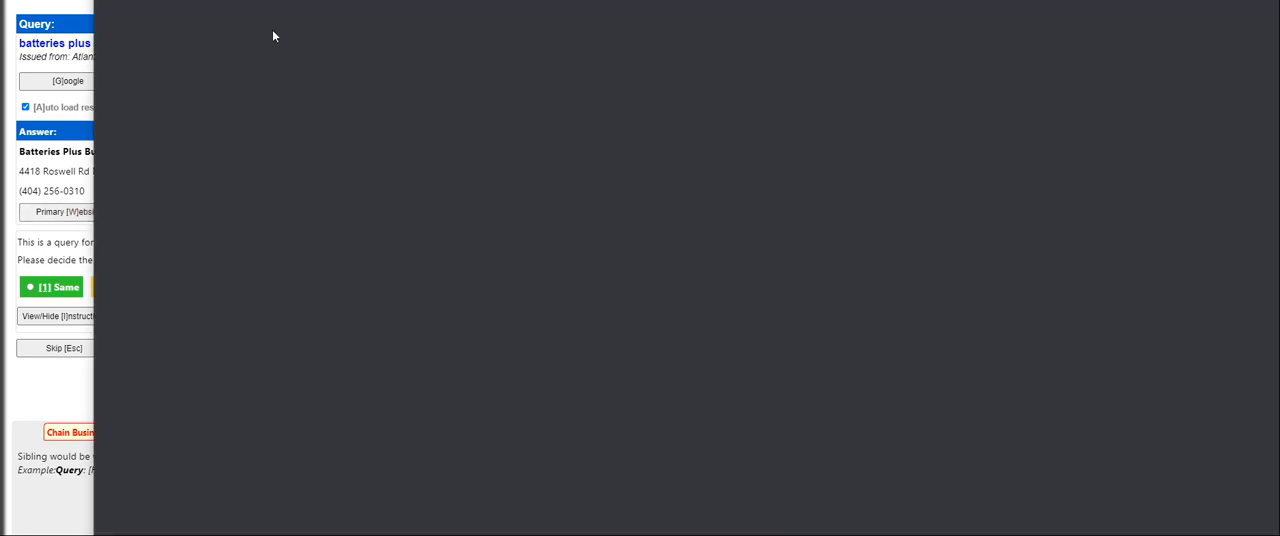
{"action": "left_click", "coordinate": [82, 77]}
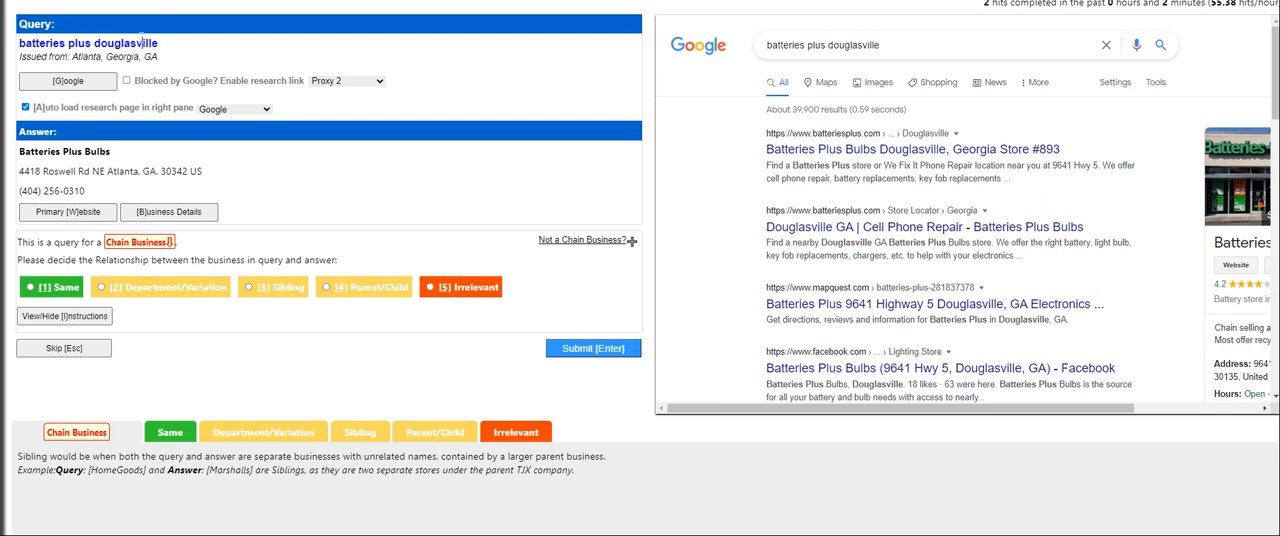
{"action": "left_click_drag", "start_coordinate": [91, 43], "coordinate": [17, 49]}
{"action": "key", "text": "alt+Tab"}
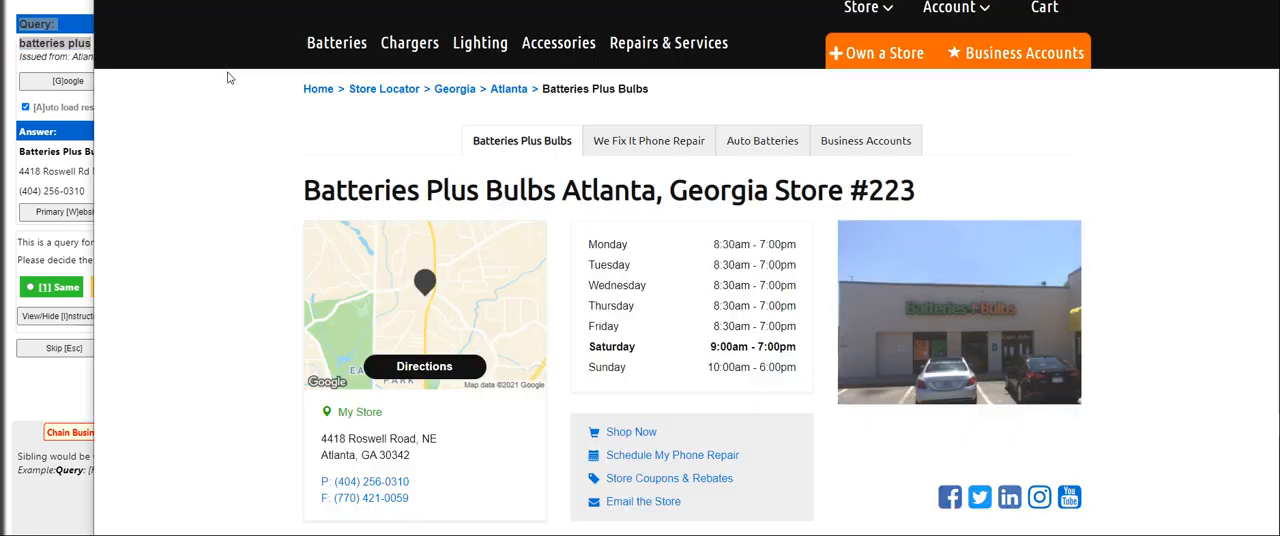
{"action": "left_click", "coordinate": [86, 170]}
{"action": "key", "text": "alt+Tab"}
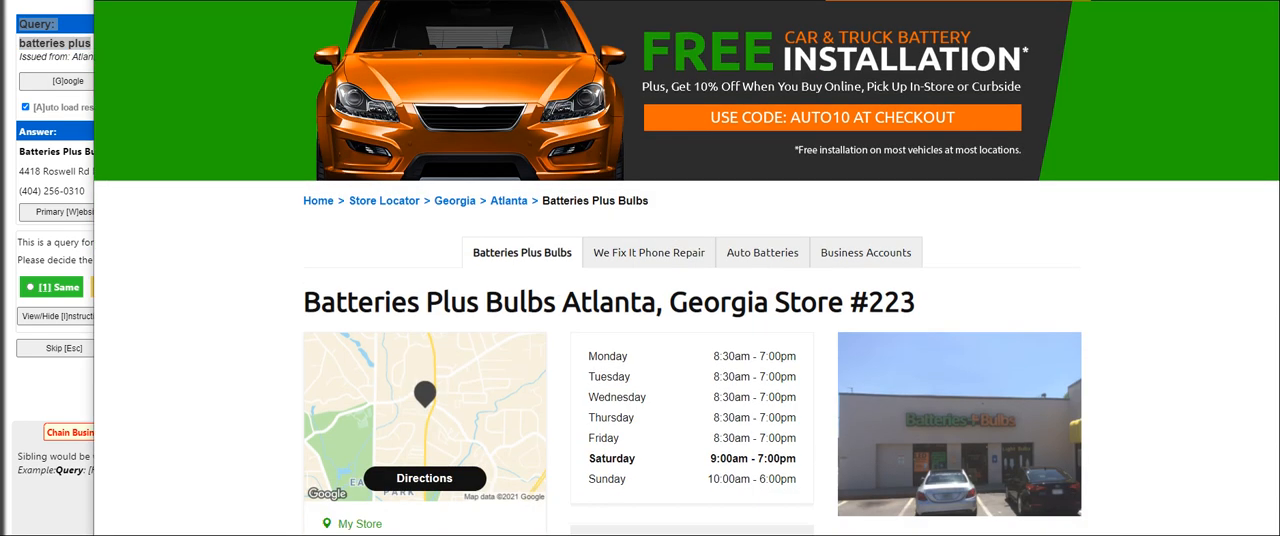
{"action": "key", "text": "alt+Tab"}
{"action": "key", "text": "alt+Tab"}
{"action": "scroll", "coordinate": [972, 130], "scroll_direction": "down", "scroll_amount": 3}
{"action": "left_click", "coordinate": [42, 300]}
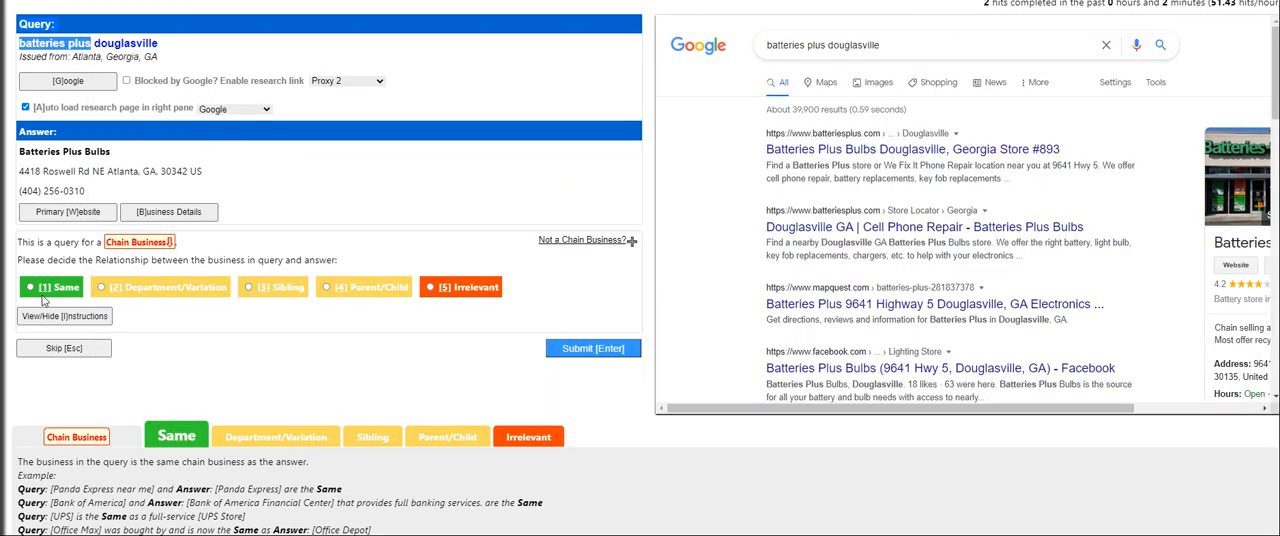
{"action": "left_click", "coordinate": [576, 348]}
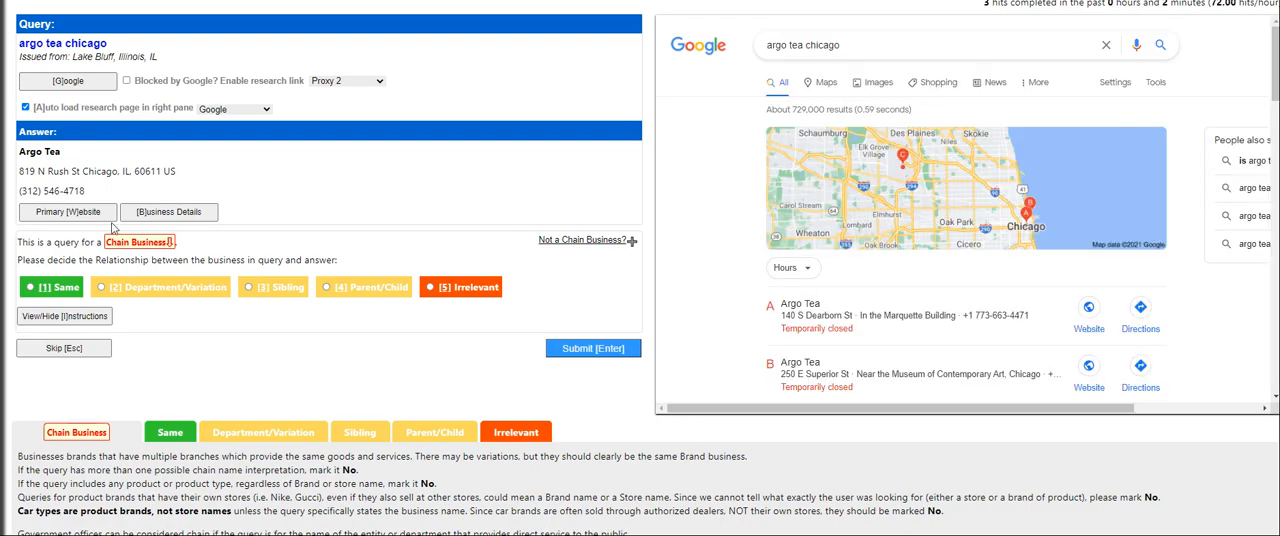
Open the Argo Tea answer's primary website and submit the relationship to the argo tea chicago query as Same
{"action": "left_click", "coordinate": [94, 210]}
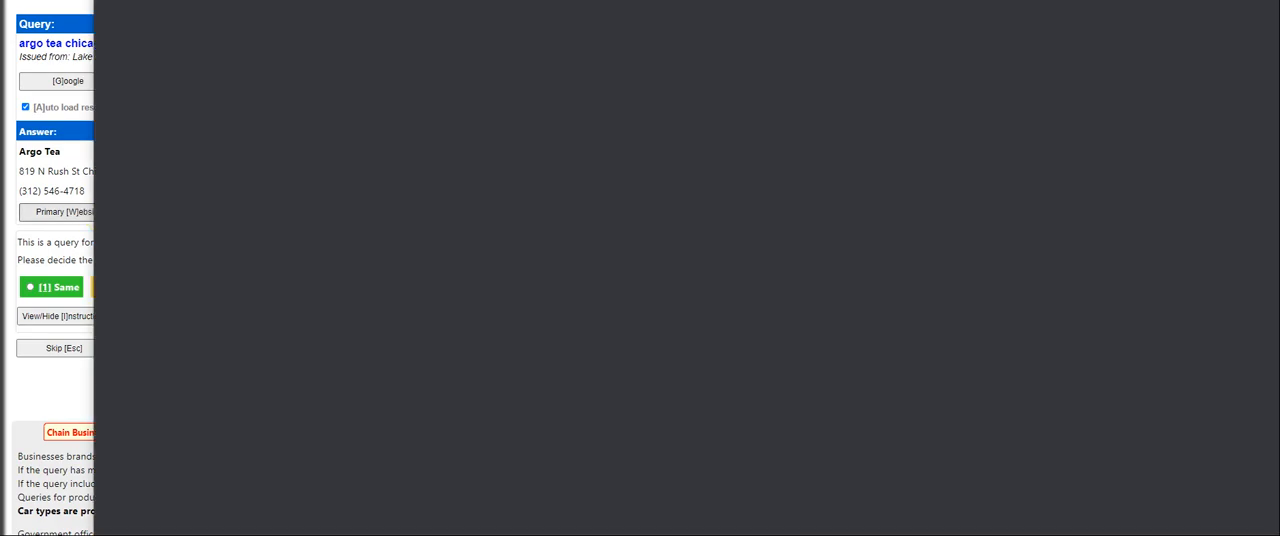
{"action": "key", "text": "ctrl+w"}
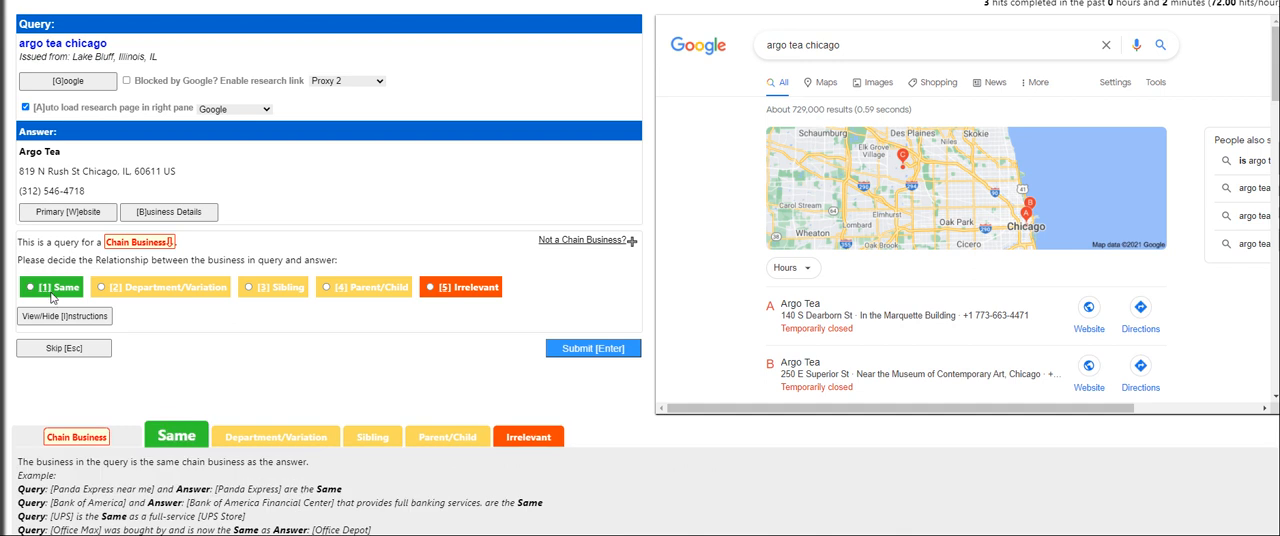
{"action": "left_click", "coordinate": [68, 290]}
{"action": "left_click", "coordinate": [584, 342]}
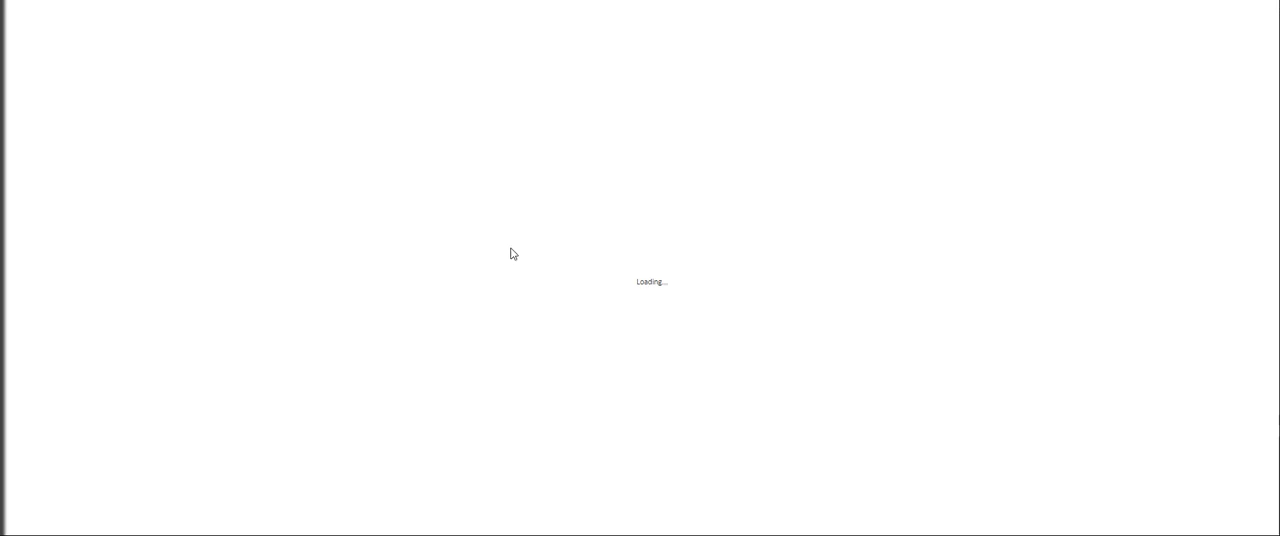
Open the Capital One ATM answer's primary website and submit the relationship to the capital one query as Department/Variation
{"action": "left_click", "coordinate": [84, 211]}
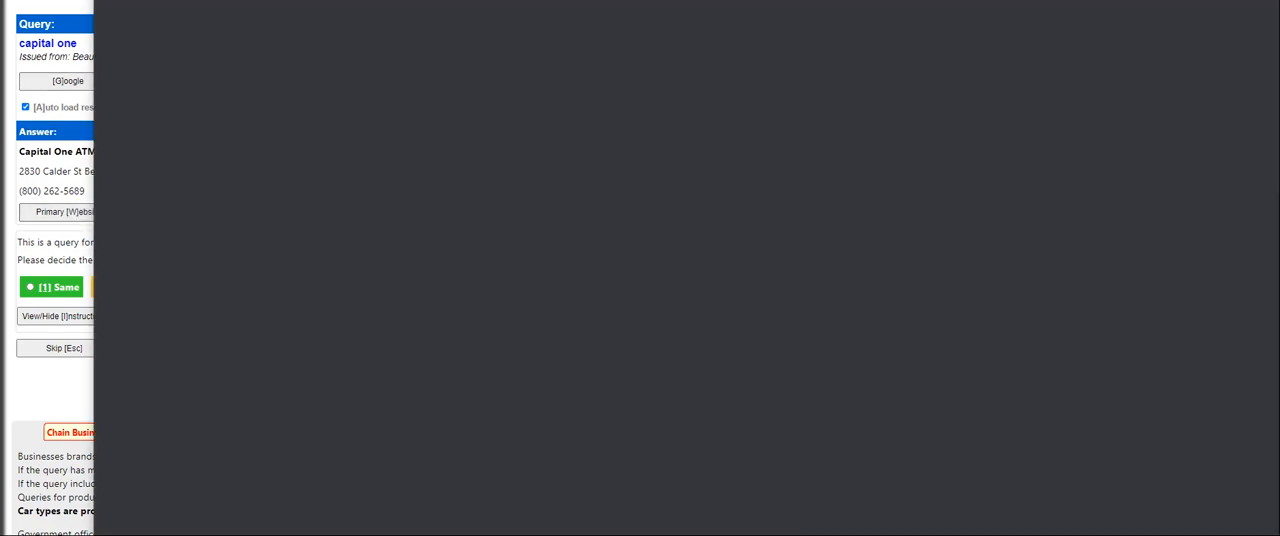
{"action": "key", "text": "ctrl+w"}
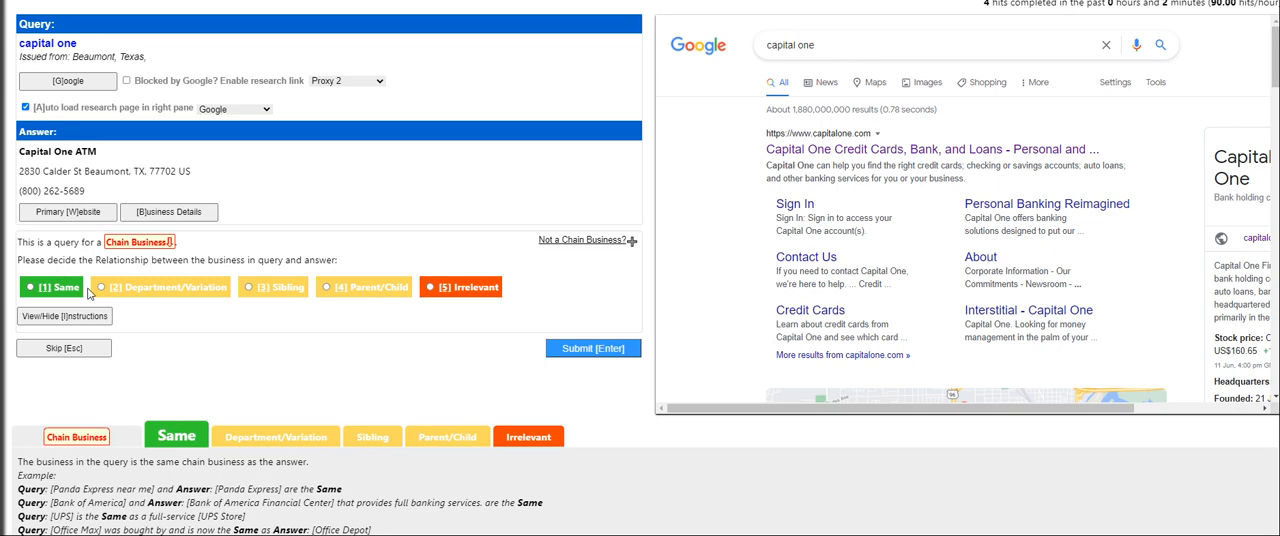
{"action": "left_click", "coordinate": [135, 290]}
{"action": "left_click", "coordinate": [586, 350]}
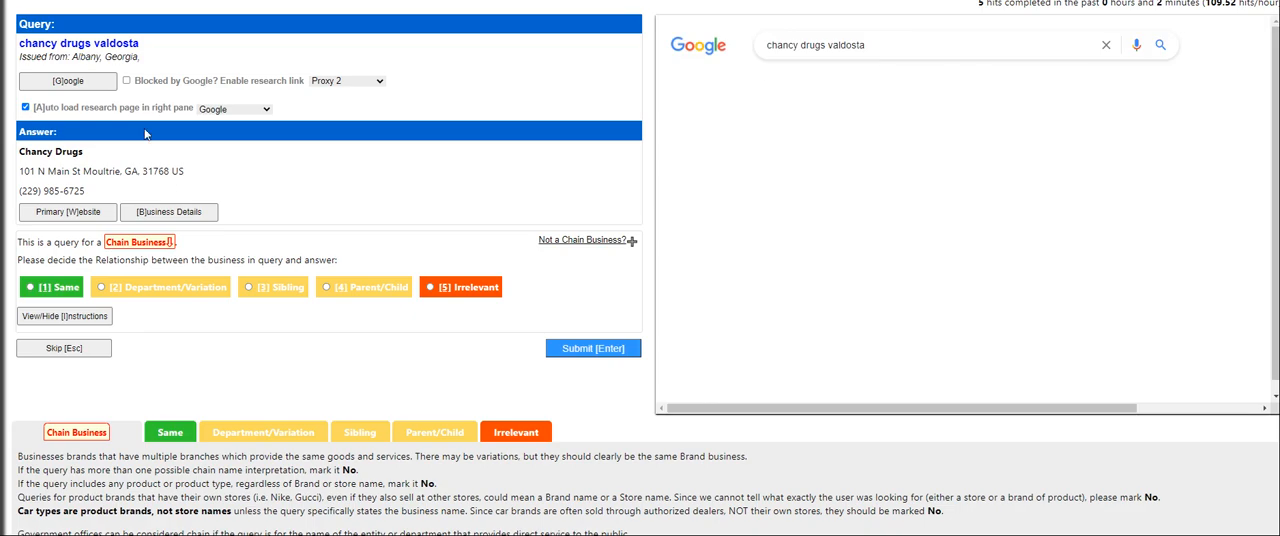
Check the Google results and the primary website for the Chancy Drugs answer, and submit its relationship rating
{"action": "key", "text": "g"}
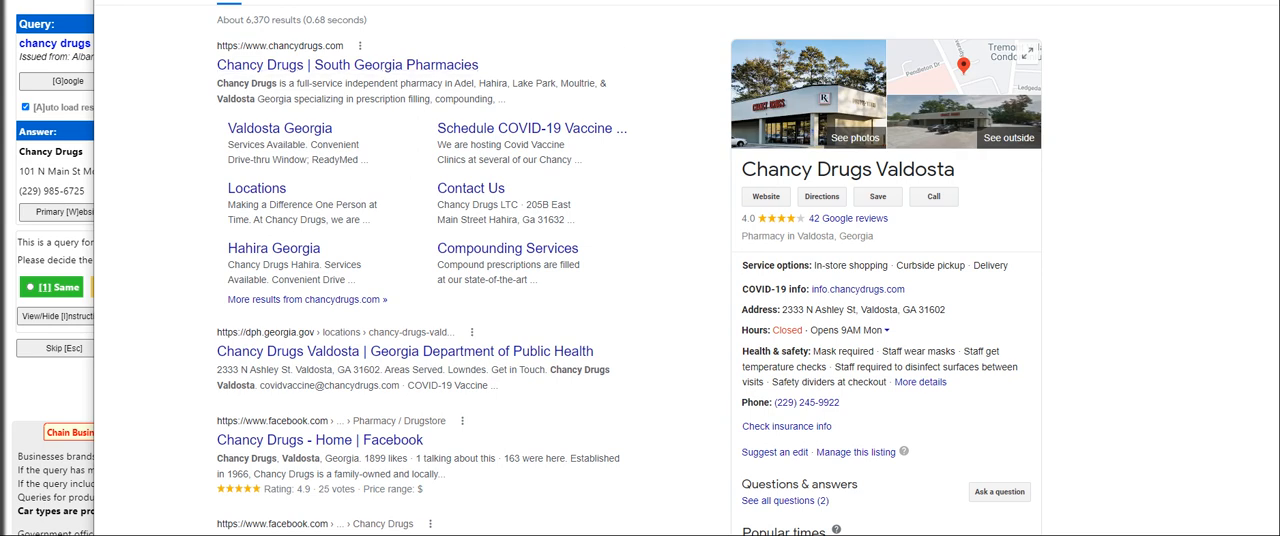
{"action": "left_click", "coordinate": [1262, 1]}
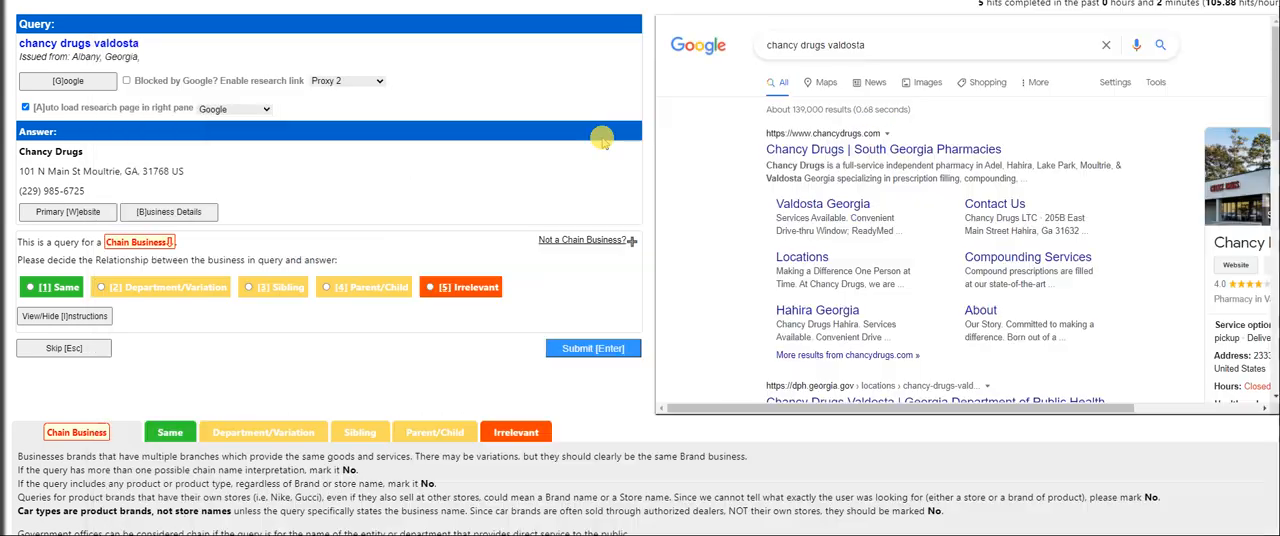
{"action": "left_click", "coordinate": [96, 217]}
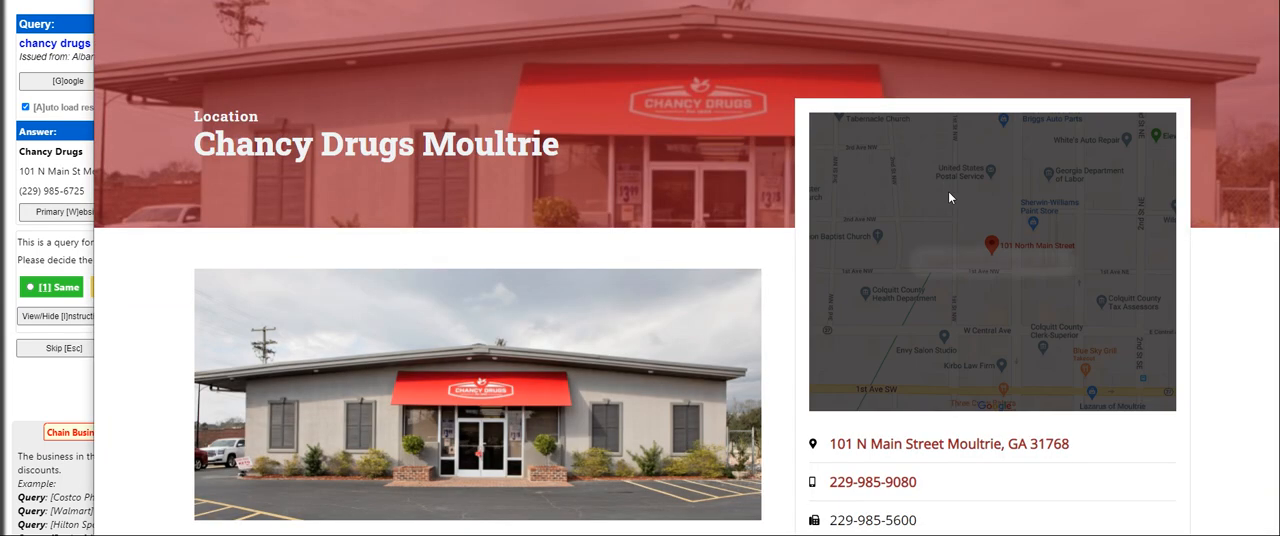
{"action": "scroll", "coordinate": [849, 264], "scroll_direction": "down", "scroll_amount": 1}
{"action": "scroll", "coordinate": [848, 264], "scroll_direction": "down", "scroll_amount": 1}
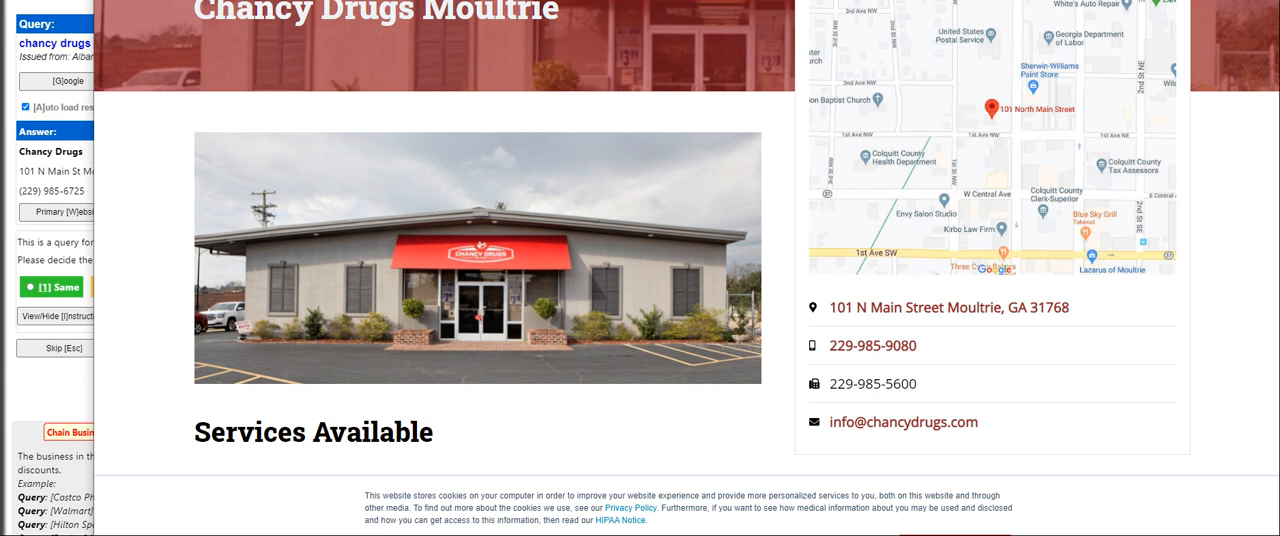
{"action": "left_click", "coordinate": [1262, 2]}
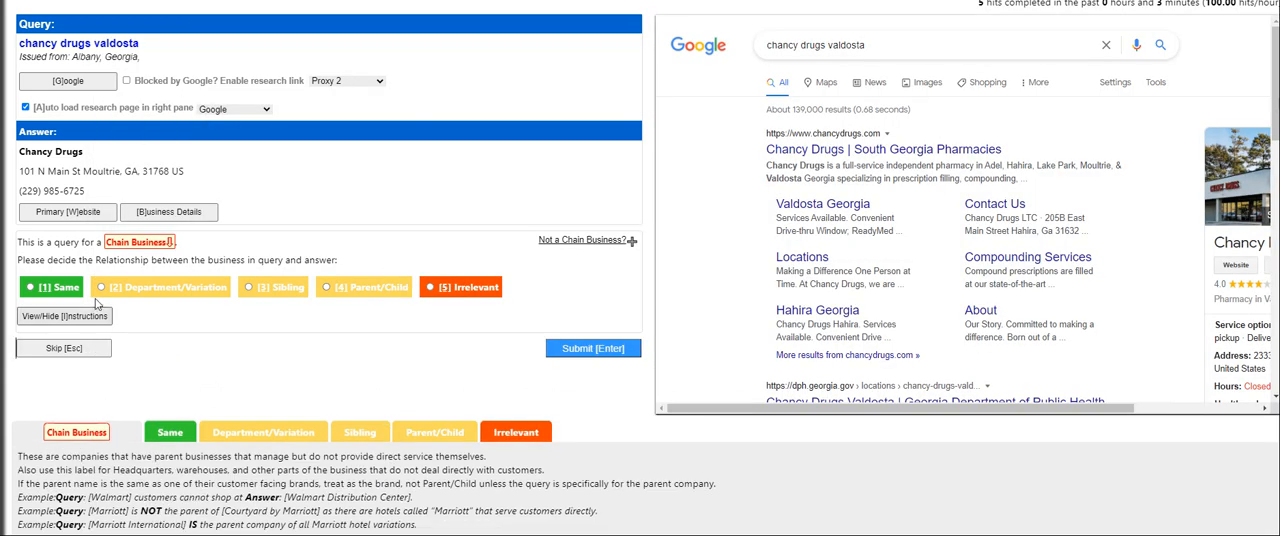
{"action": "left_click", "coordinate": [593, 352]}
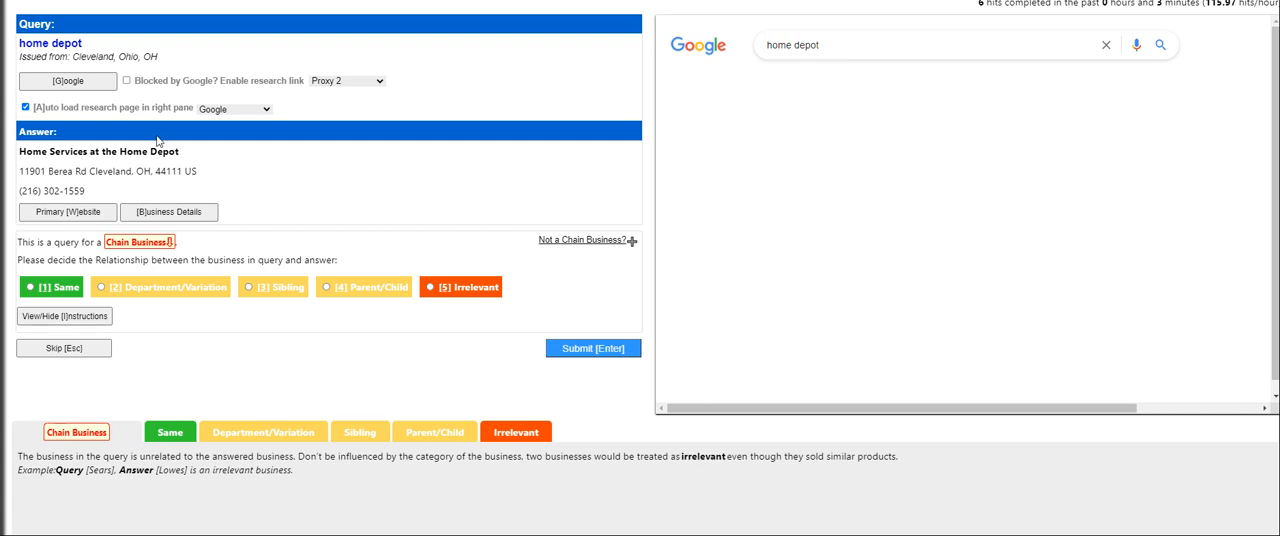
Check the Google results and primary website for the home depot pair and submit Home Services at the Home Depot as Department/Variation
{"action": "left_click", "coordinate": [68, 82]}
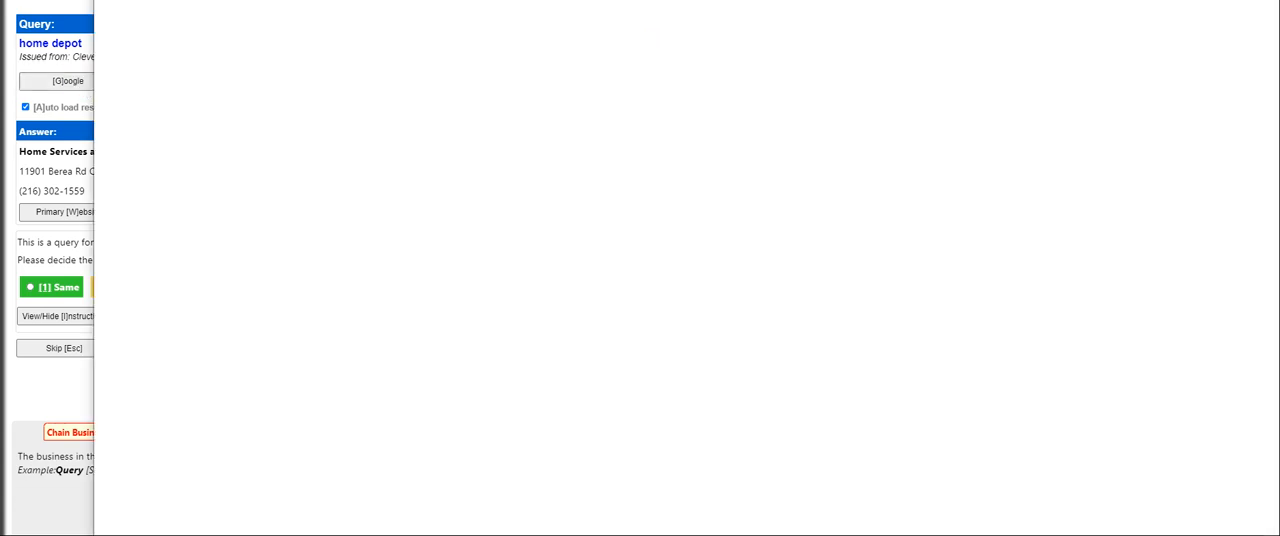
{"action": "key", "text": "ctrl+w"}
{"action": "left_click", "coordinate": [87, 214]}
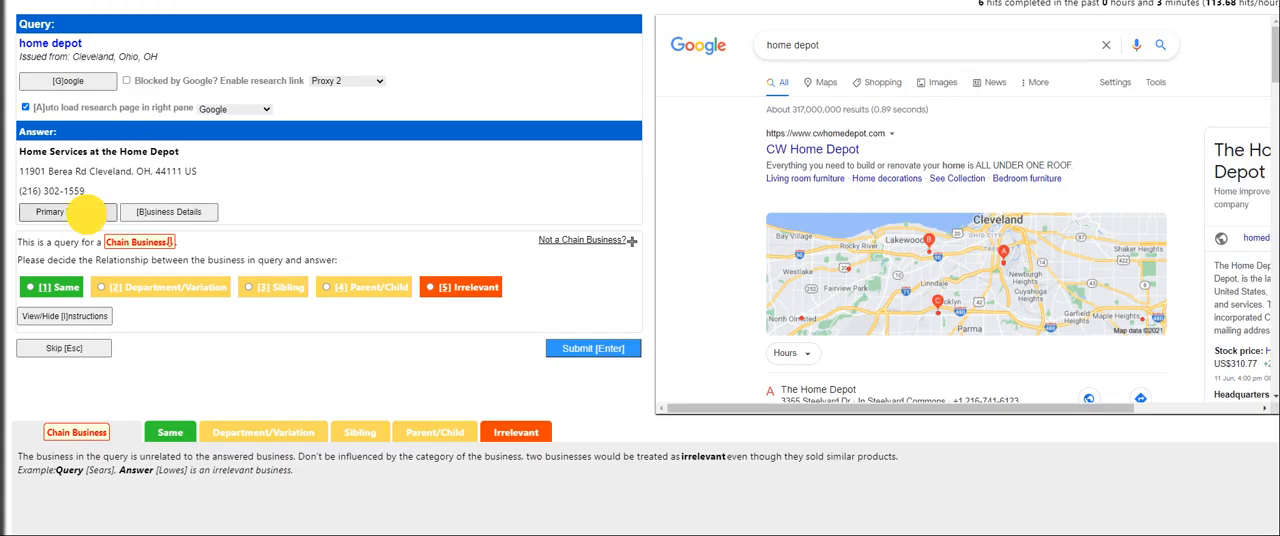
{"action": "key", "text": "ctrl+w"}
{"action": "left_click", "coordinate": [229, 339]}
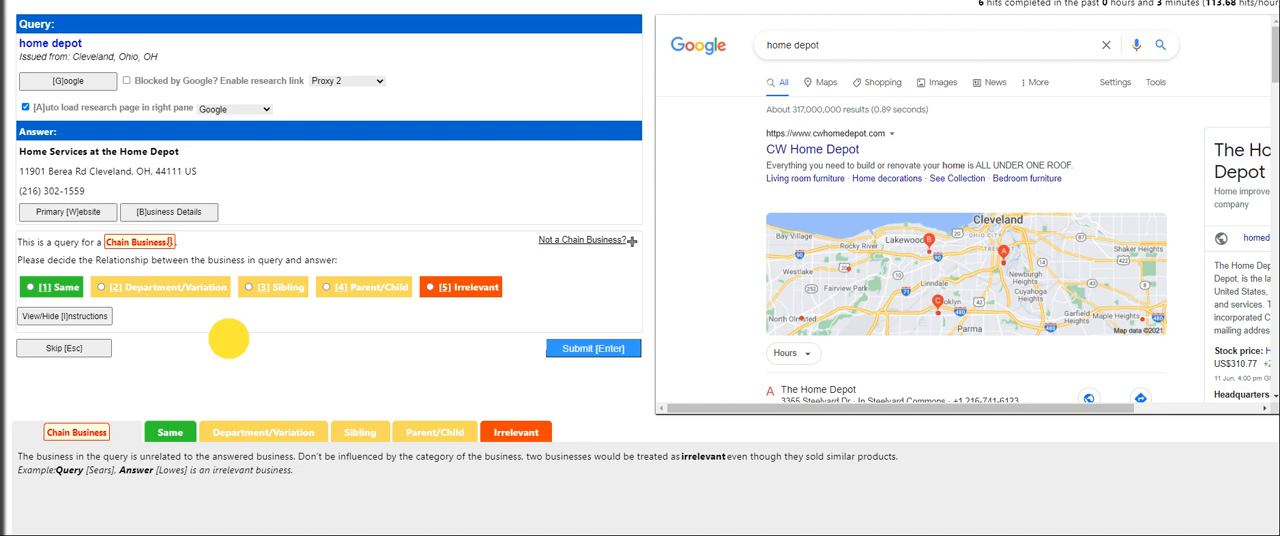
{"action": "left_click", "coordinate": [181, 280]}
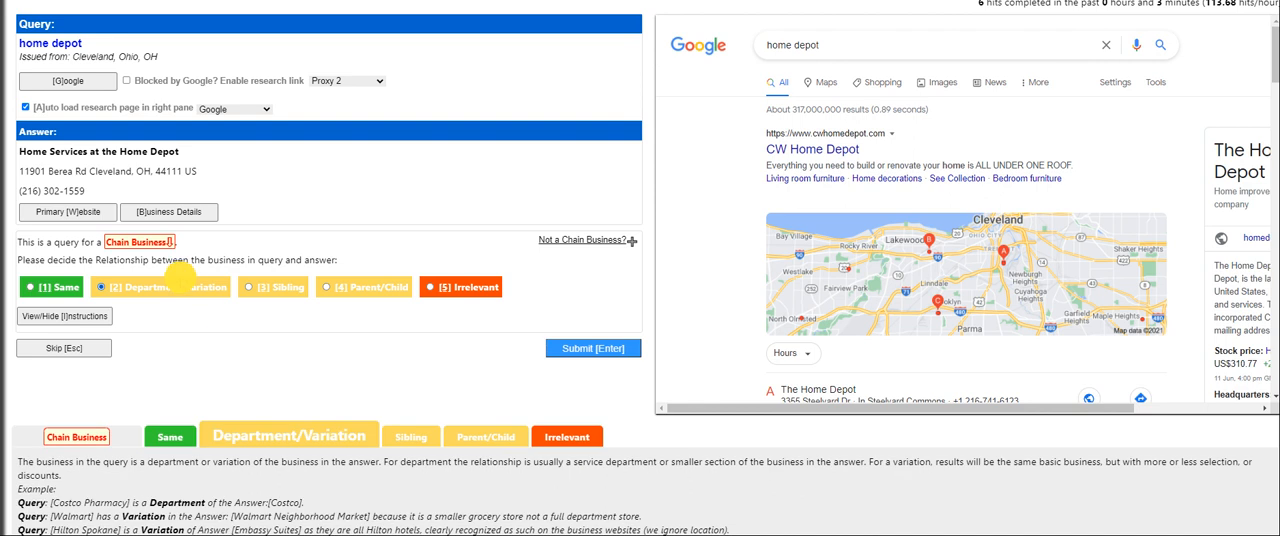
{"action": "left_click", "coordinate": [571, 350]}
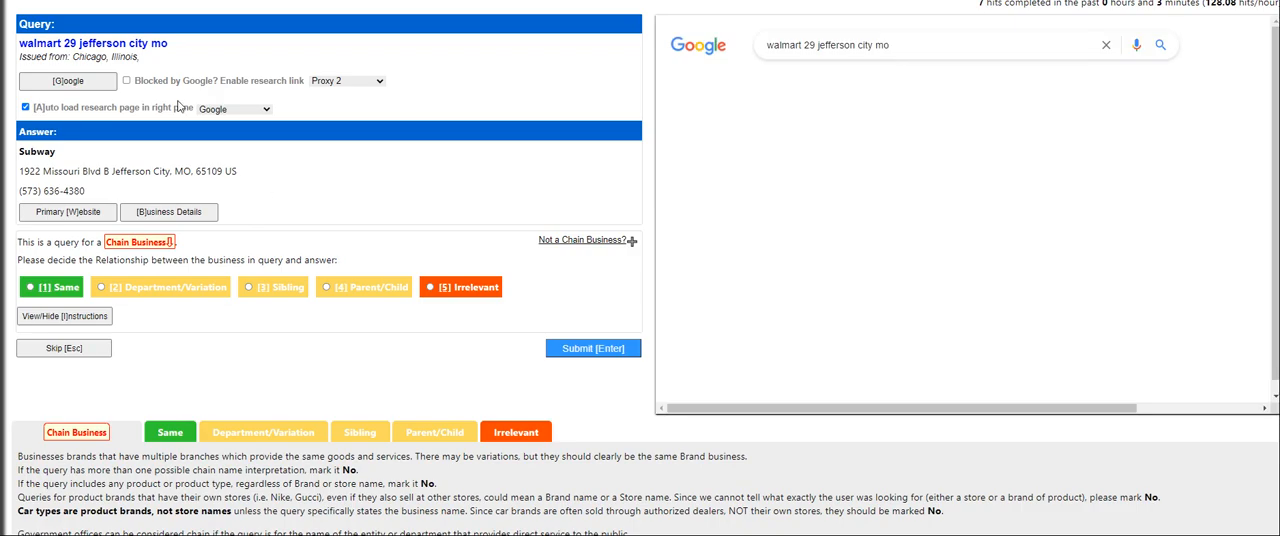
Compare the Google results for walmart 29 jefferson city mo with the Subway answer's primary website and submit the relationship as Irrelevant
{"action": "left_click", "coordinate": [80, 88]}
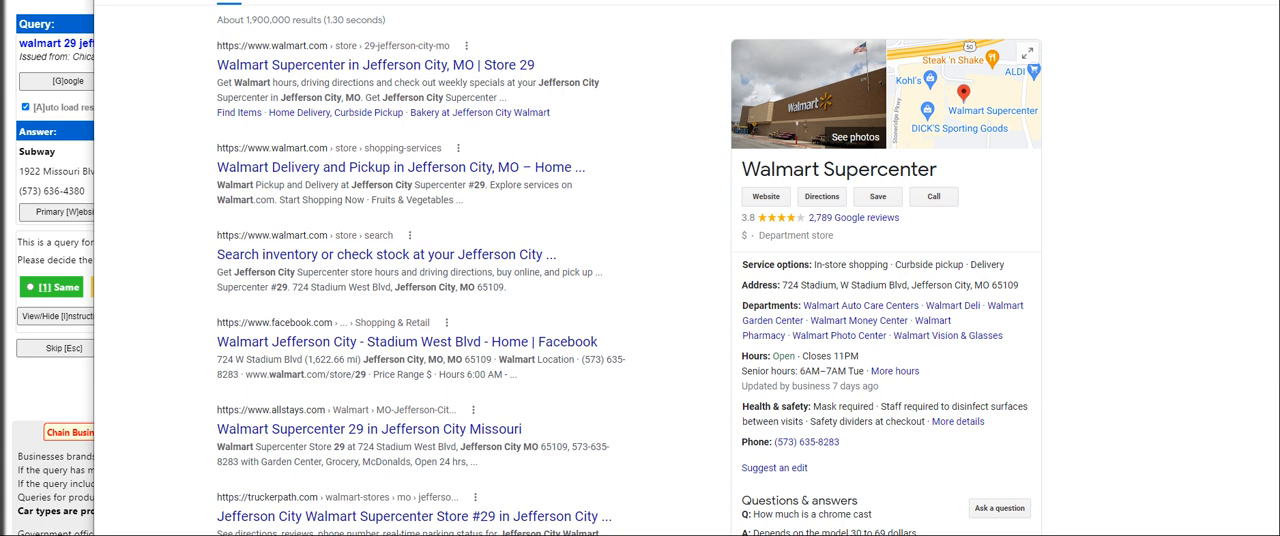
{"action": "key", "text": "ctrl+w"}
{"action": "left_click", "coordinate": [85, 216]}
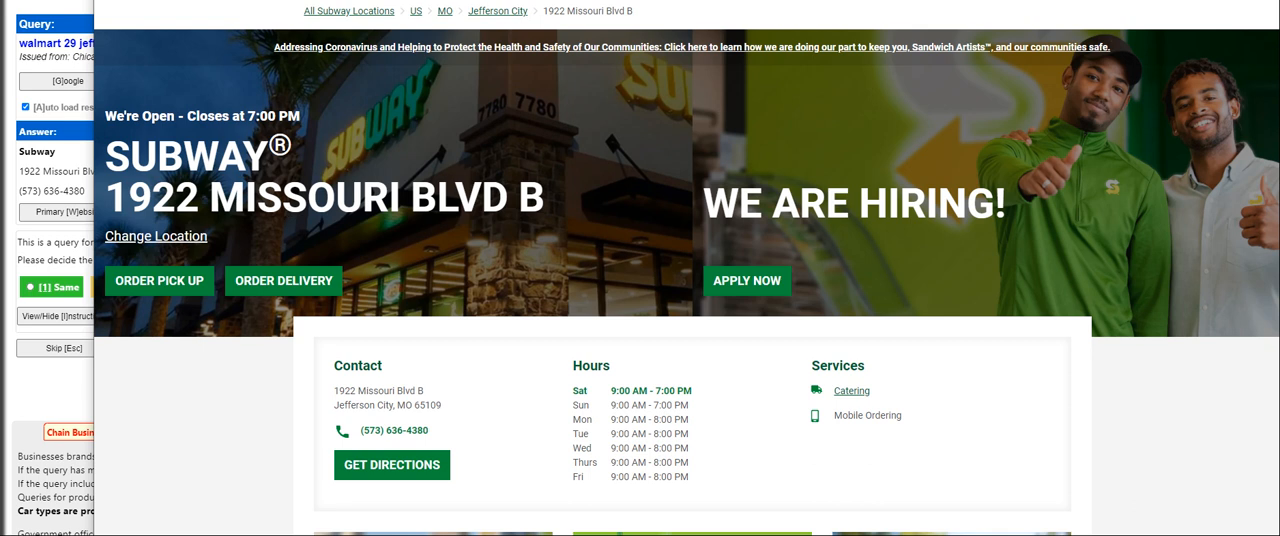
{"action": "key", "text": "ctrl+w"}
{"action": "left_click", "coordinate": [471, 293]}
{"action": "left_click", "coordinate": [594, 352]}
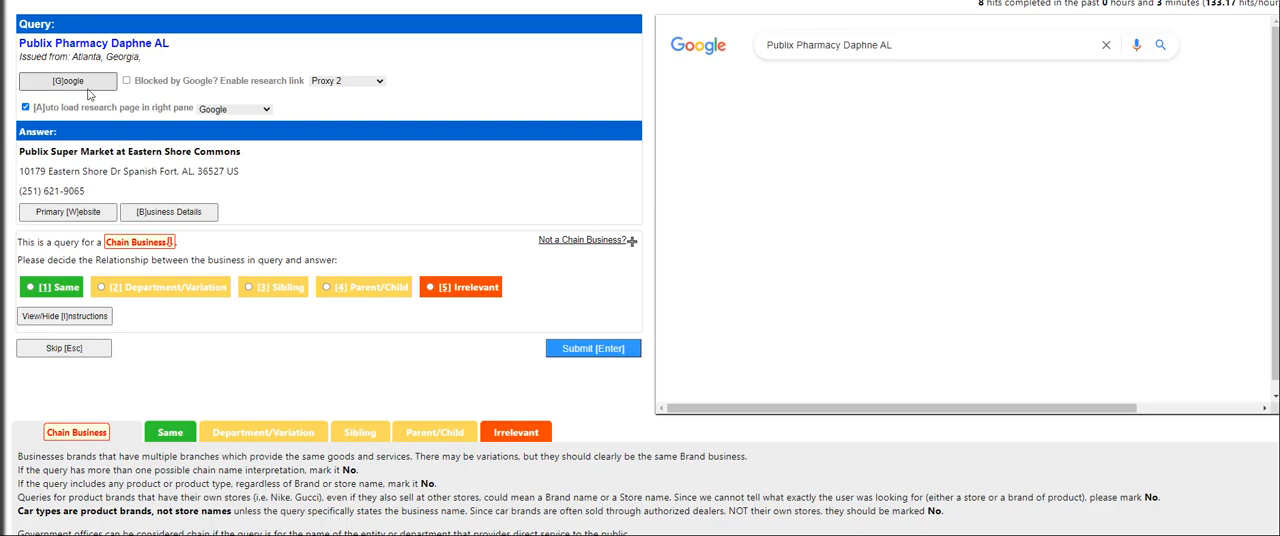
Research the Publix Pharmacy Daphne AL query and the Publix Super Market answer's primary website, and submit the relationship as Department/Variation
{"action": "left_click", "coordinate": [87, 87]}
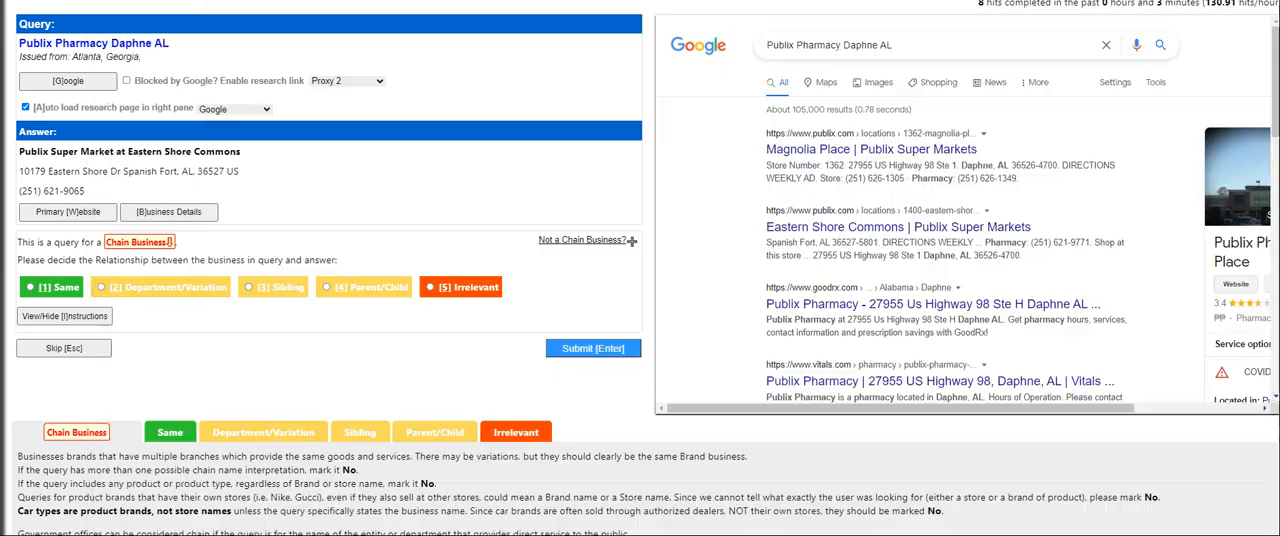
{"action": "left_click", "coordinate": [88, 211]}
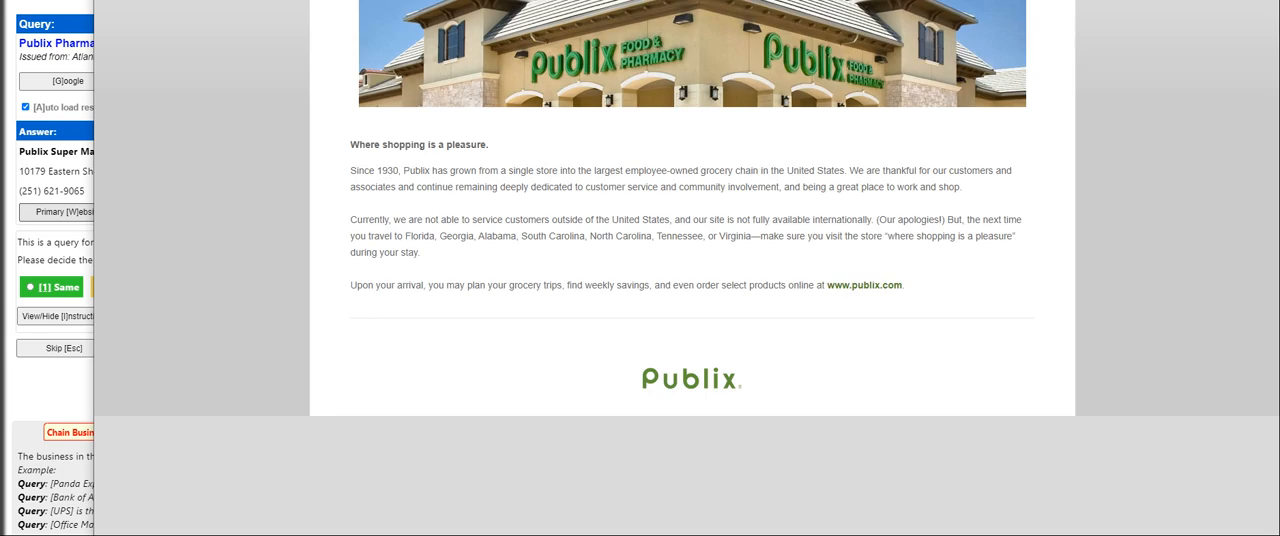
{"action": "key", "text": "ctrl+w"}
{"action": "left_click", "coordinate": [159, 293]}
{"action": "left_click", "coordinate": [605, 346]}
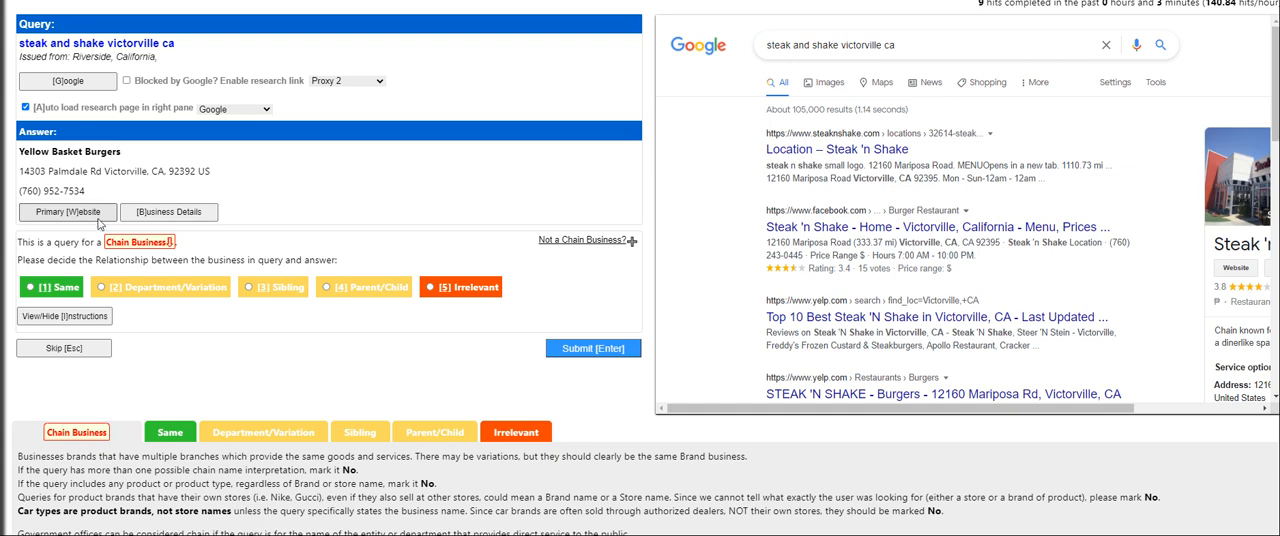
Review the Yellow Basket Burgers primary website and submit its relationship to the steak and shake victorville ca query as Same
{"action": "left_click", "coordinate": [68, 212]}
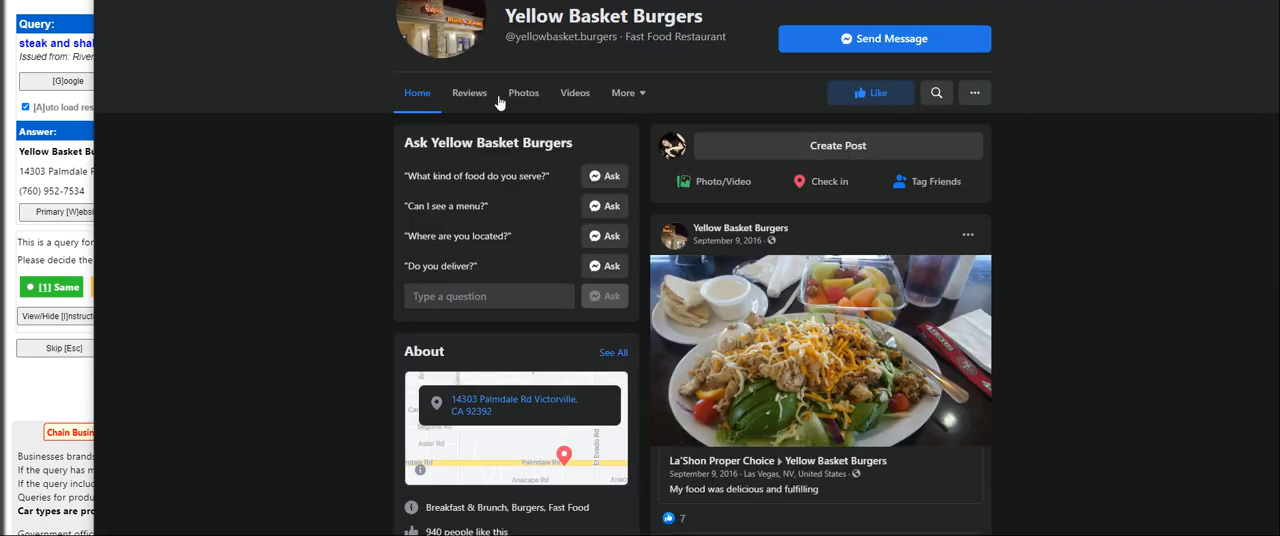
{"action": "key", "text": "ctrl+w"}
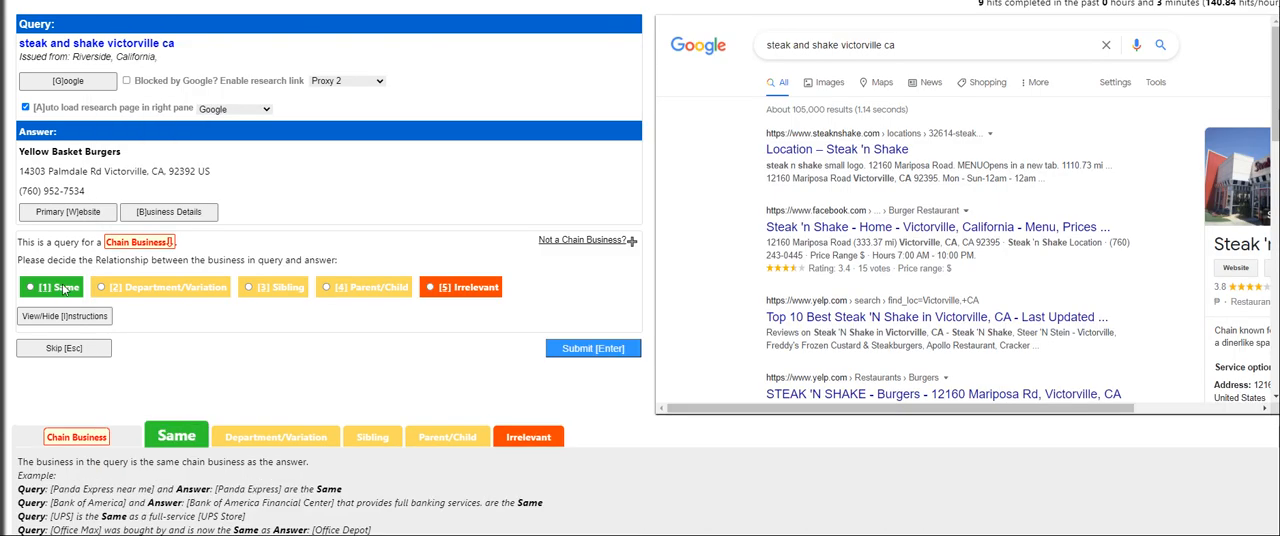
{"action": "left_click", "coordinate": [77, 214]}
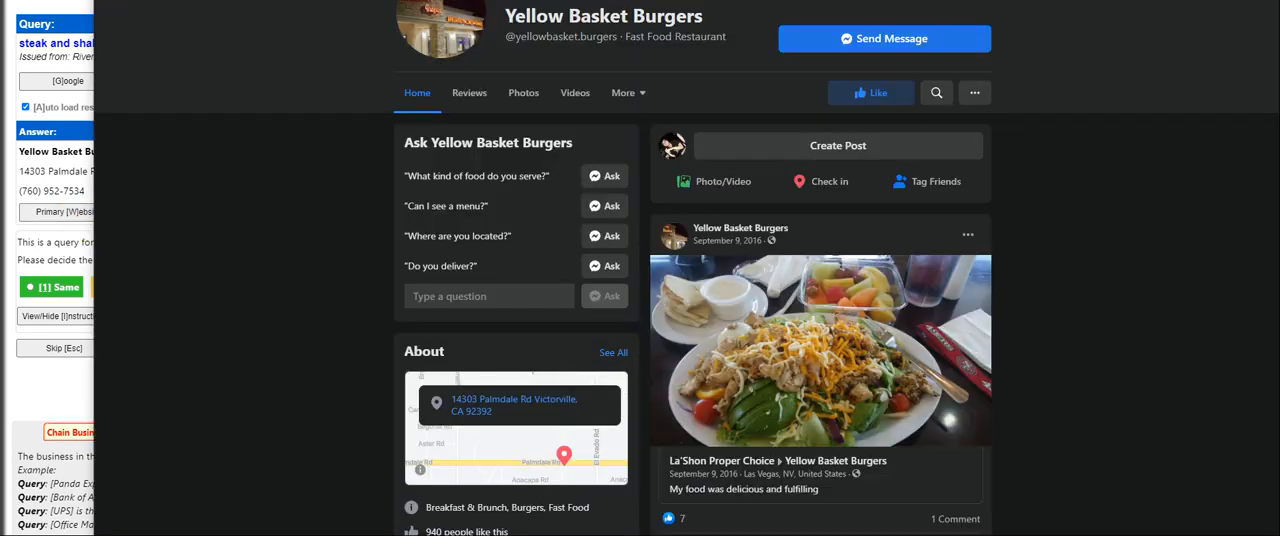
{"action": "key", "text": "ctrl+w"}
{"action": "left_click", "coordinate": [65, 285]}
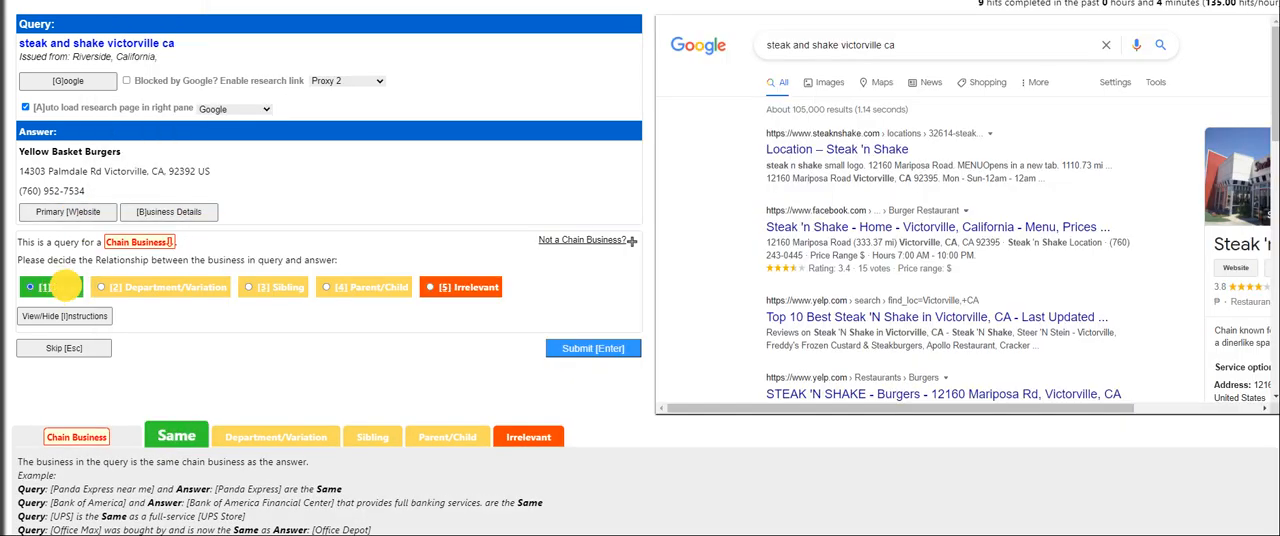
{"action": "left_click", "coordinate": [599, 352]}
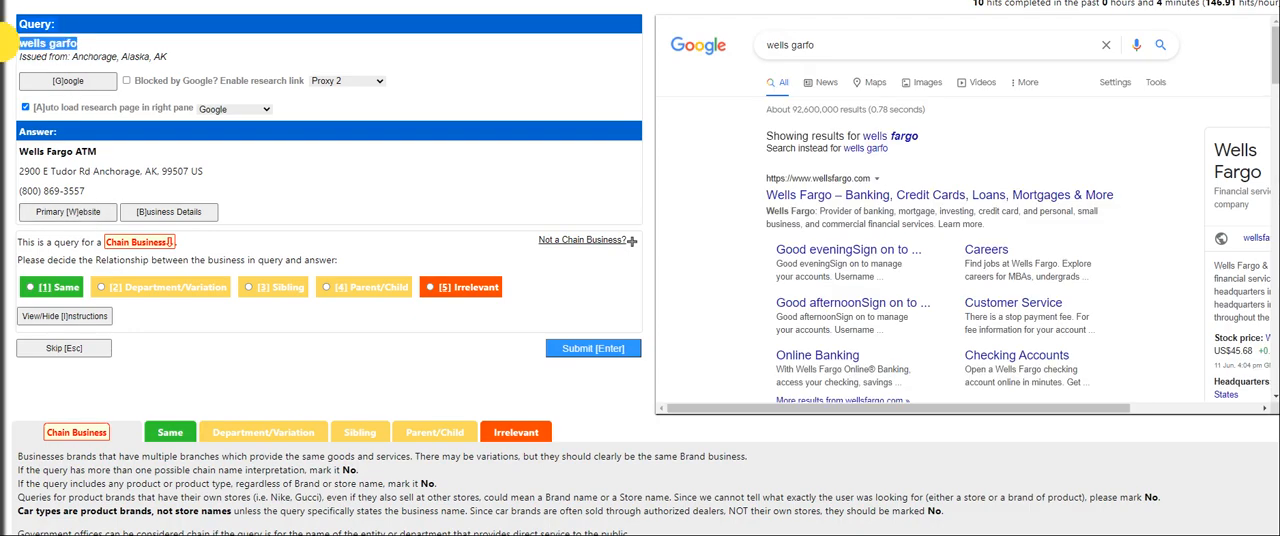
Open the Wells Fargo ATM answer's primary website and submit its relationship to the wells garfo query as Department/Variation
{"action": "left_click", "coordinate": [86, 152], "text": "shift"}
{"action": "left_click", "coordinate": [69, 214], "text": "shift"}
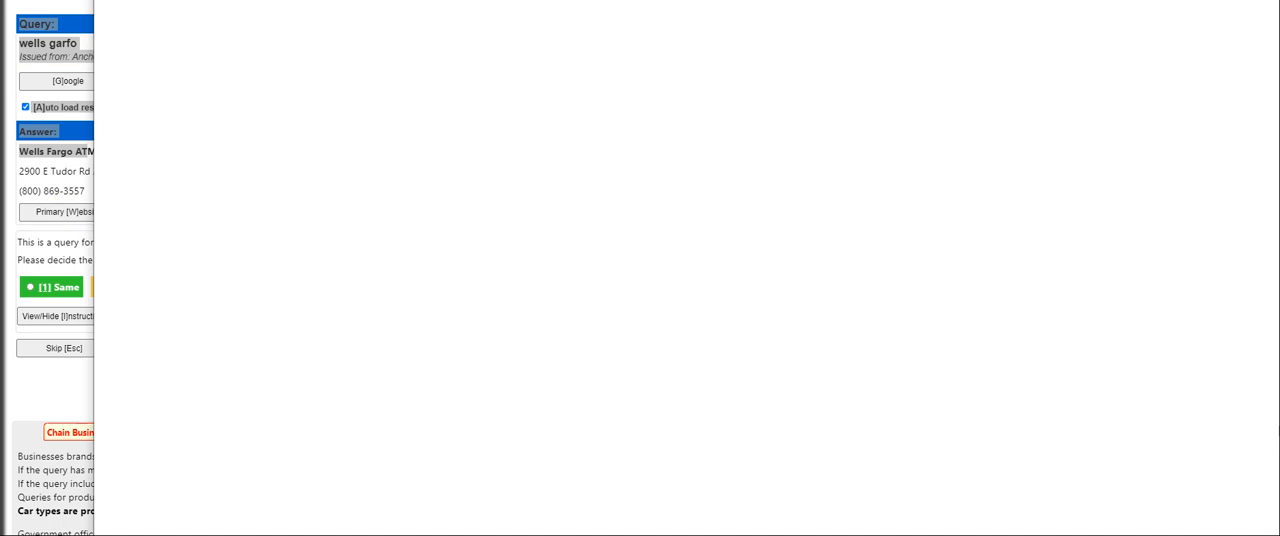
{"action": "key", "text": "ctrl+w"}
{"action": "key", "text": "2"}
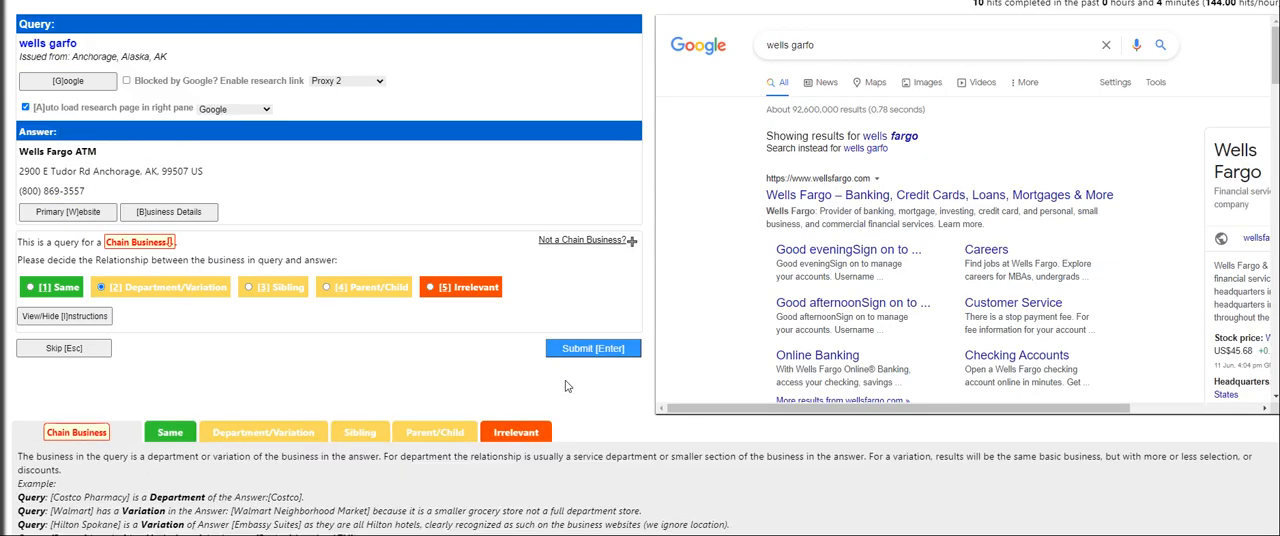
{"action": "left_click", "coordinate": [595, 356]}
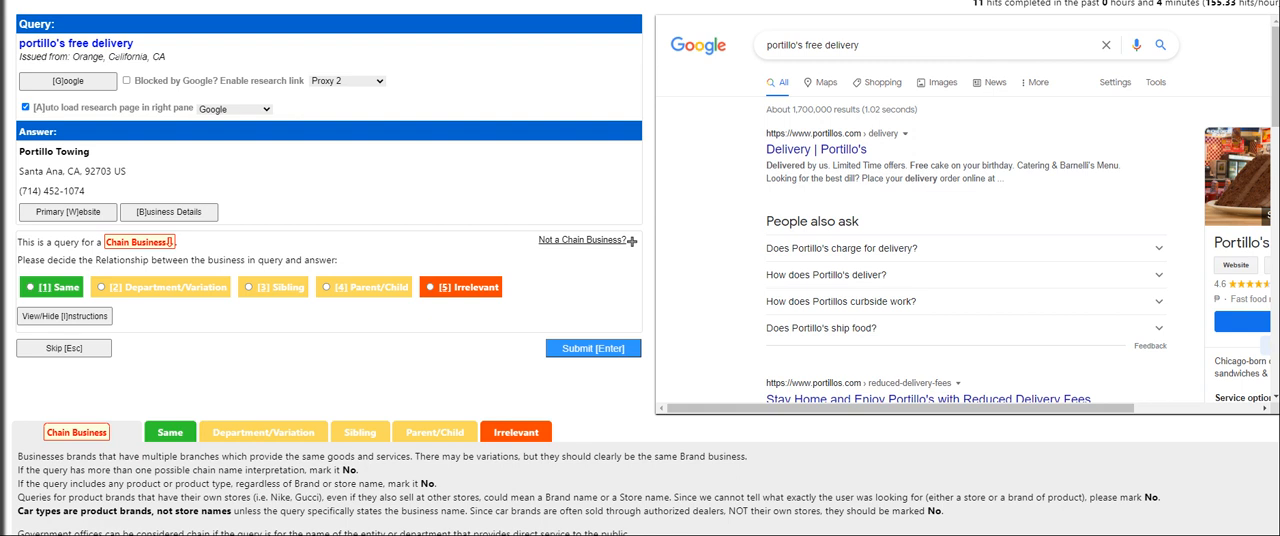
Research the portillo's free delivery query through the answer's primary website, the Google results and the Portillo's delivery page
{"action": "left_click", "coordinate": [72, 211]}
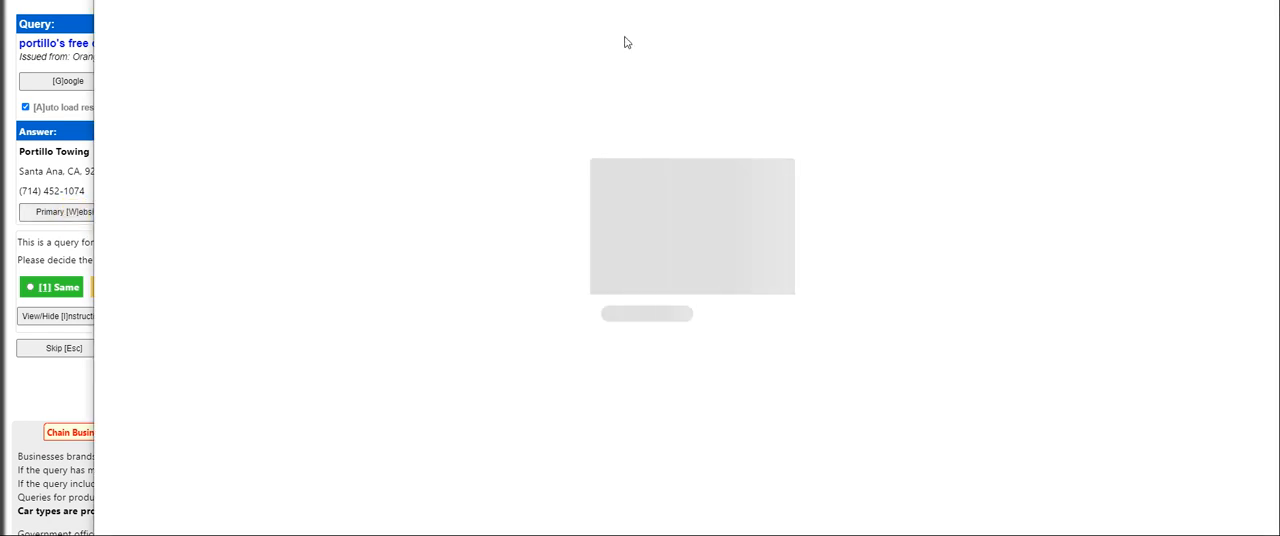
{"action": "key", "text": "ctrl+w"}
{"action": "left_click", "coordinate": [76, 83]}
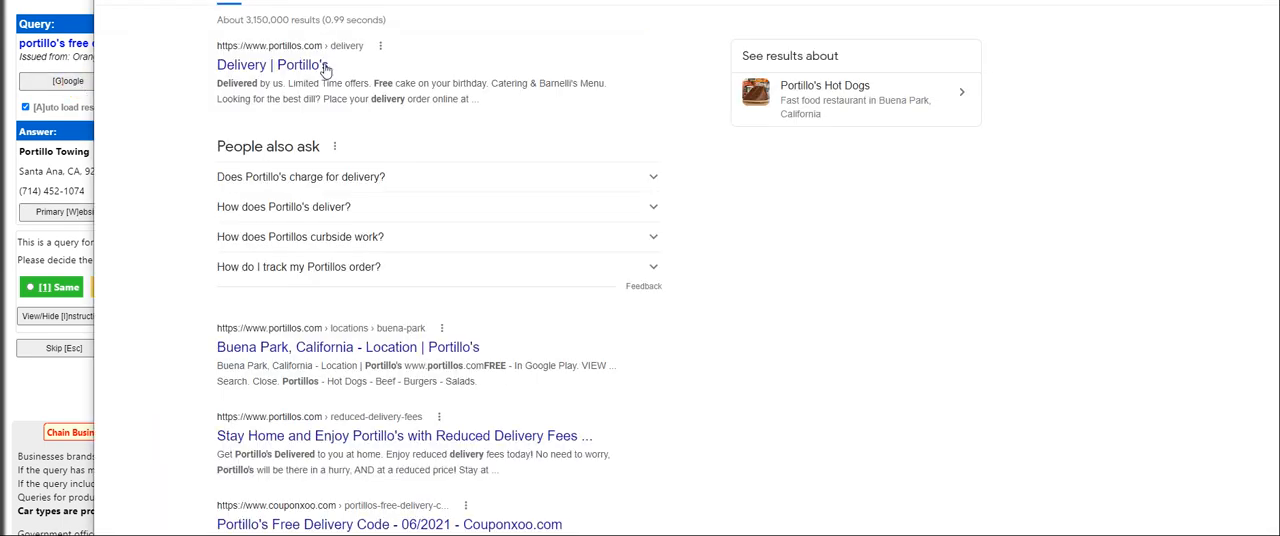
{"action": "left_click", "coordinate": [298, 66]}
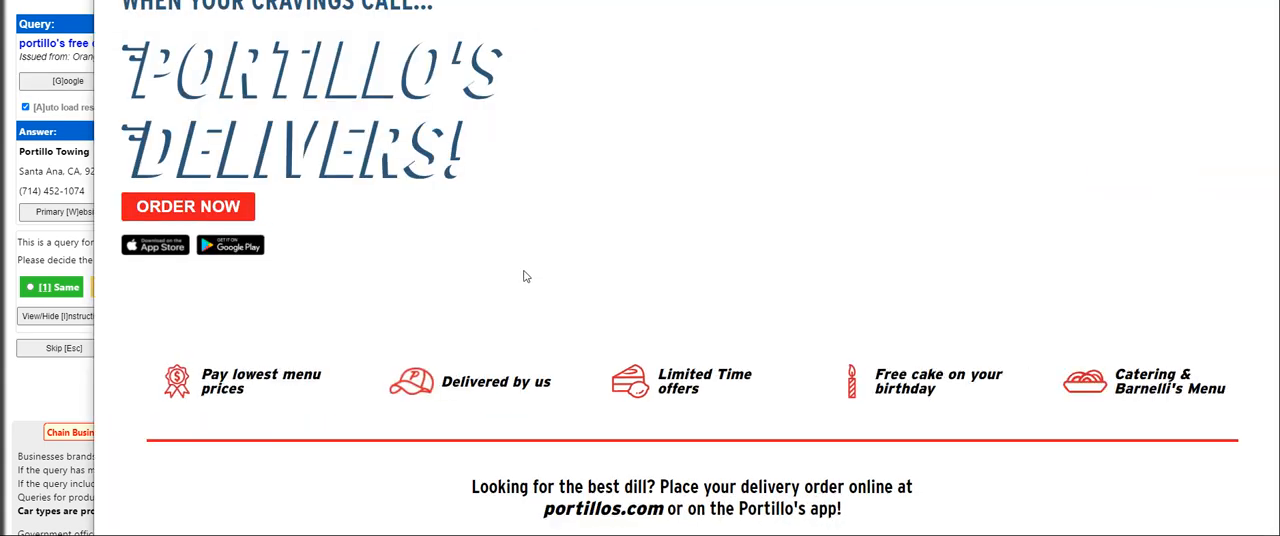
{"action": "scroll", "coordinate": [522, 272], "scroll_direction": "down", "scroll_amount": 2}
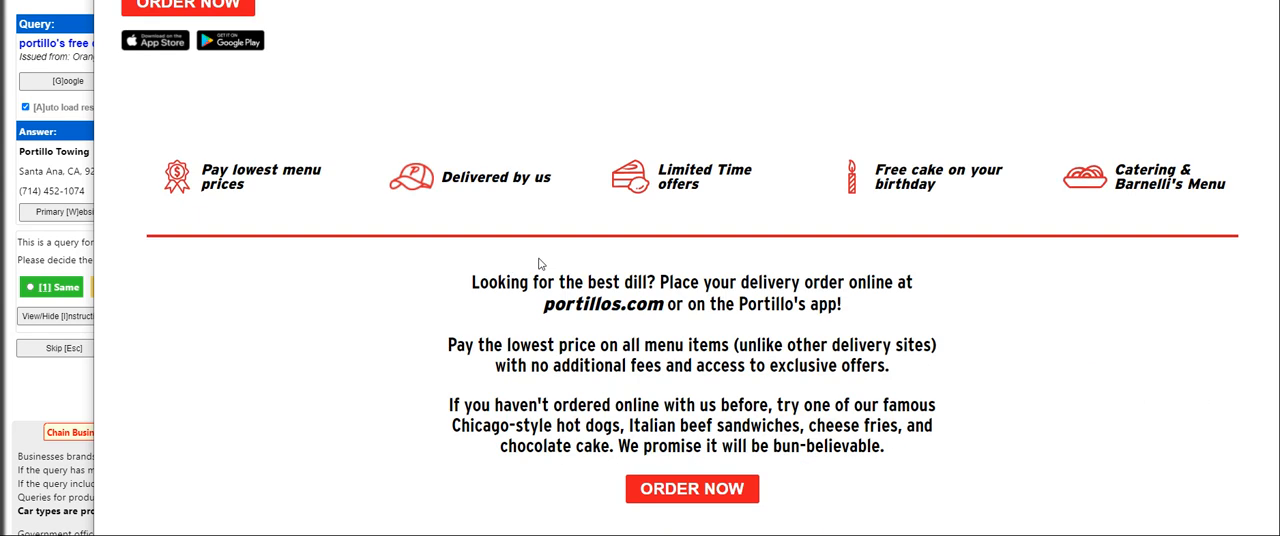
{"action": "scroll", "coordinate": [600, 264], "scroll_direction": "down", "scroll_amount": 2}
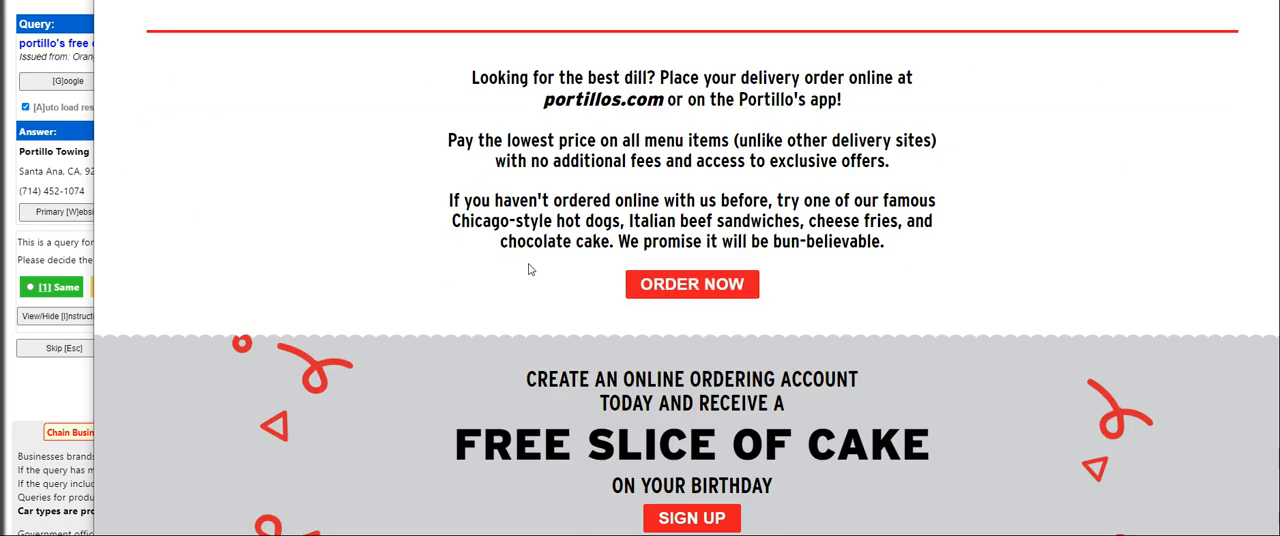
{"action": "scroll", "coordinate": [529, 270], "scroll_direction": "down", "scroll_amount": 6}
{"action": "scroll", "coordinate": [523, 265], "scroll_direction": "up", "scroll_amount": 10}
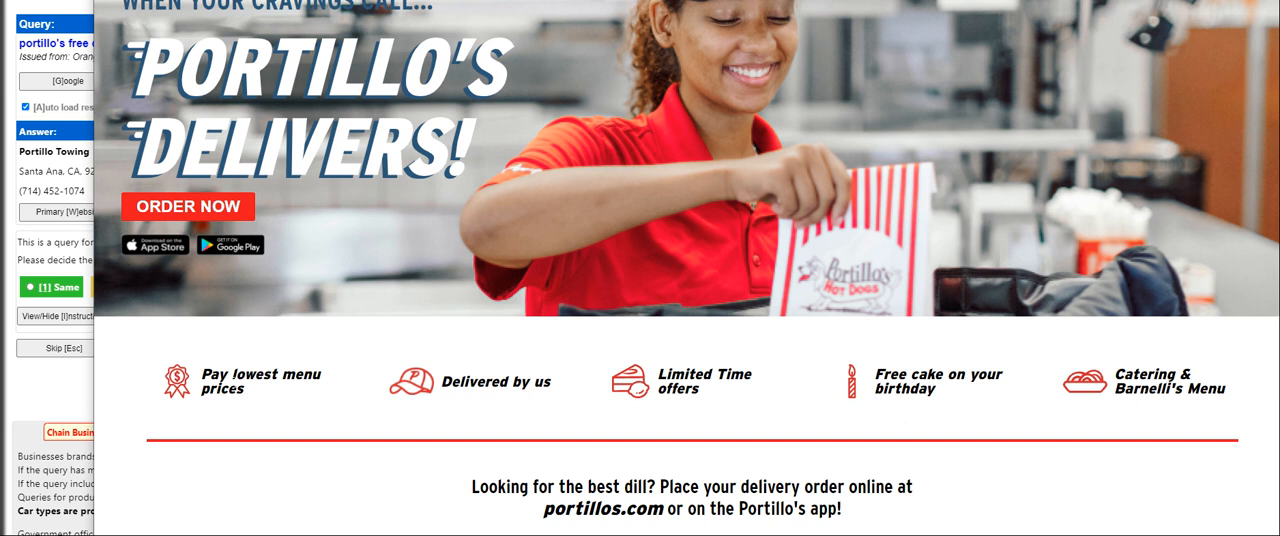
{"action": "key", "text": "ctrl+w"}
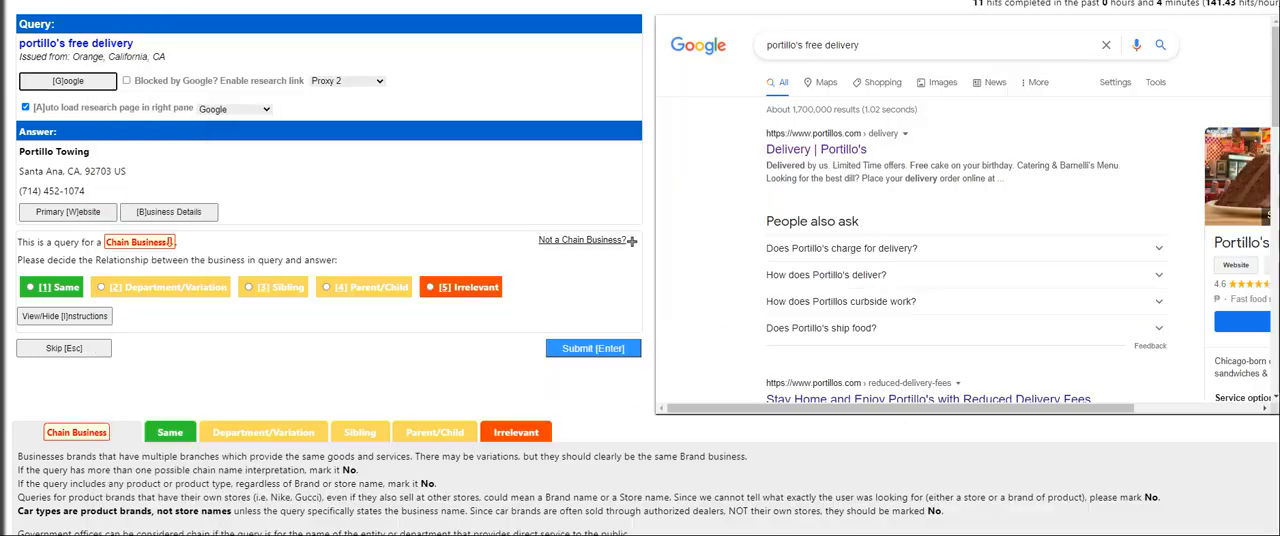
Recheck the Portillo Towing primary website and submit its relationship to the portillo's free delivery query as Irrelevant
{"action": "left_click", "coordinate": [77, 213]}
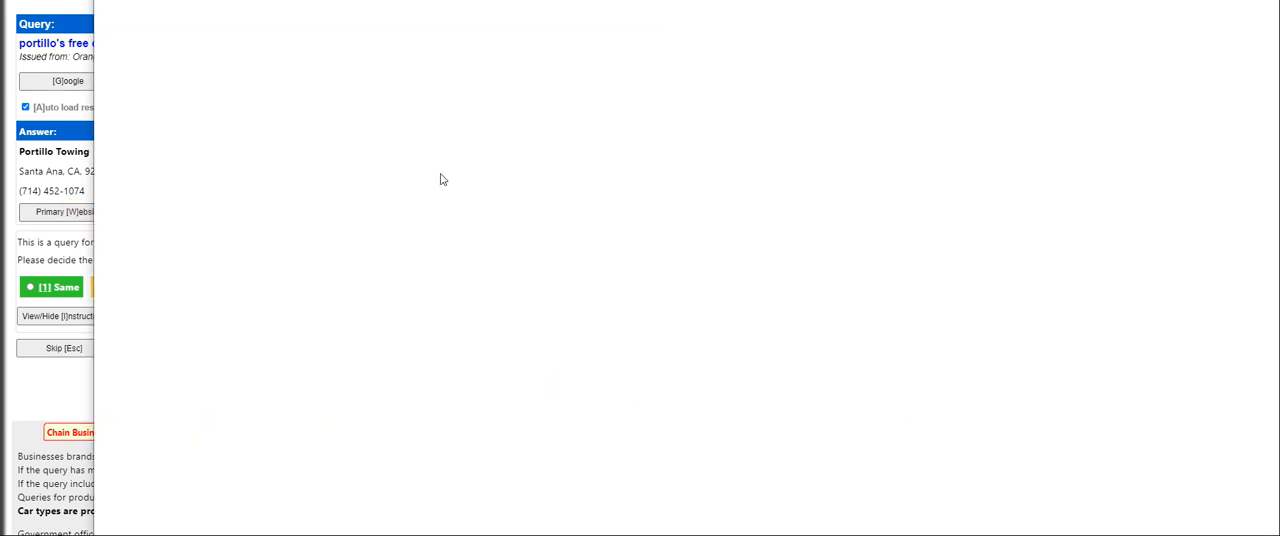
{"action": "key", "text": "ctrl+w"}
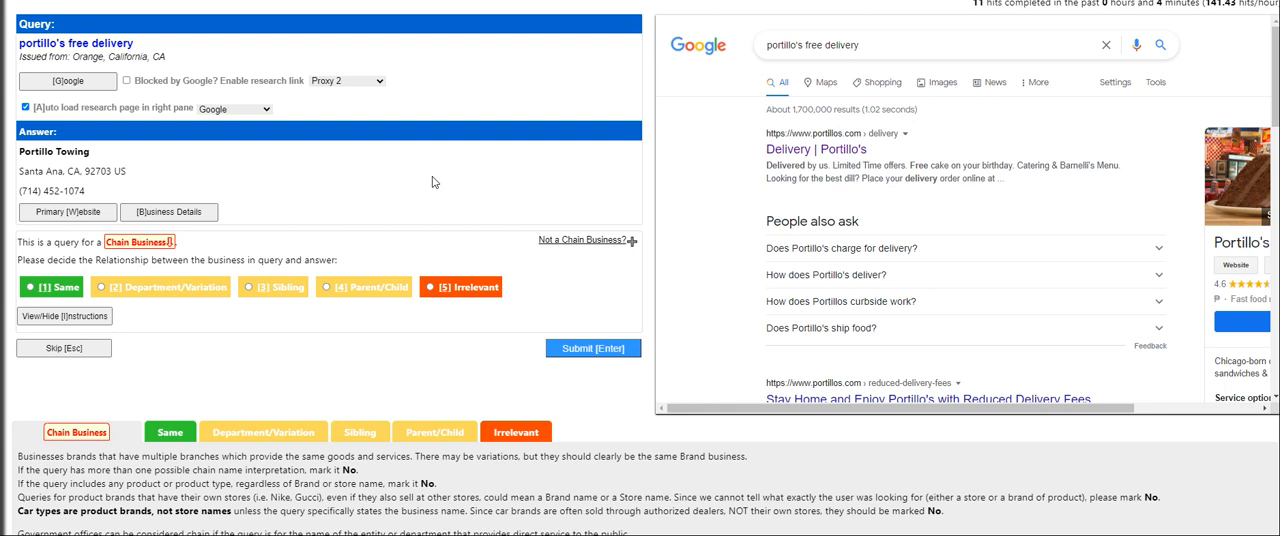
{"action": "key", "text": "w"}
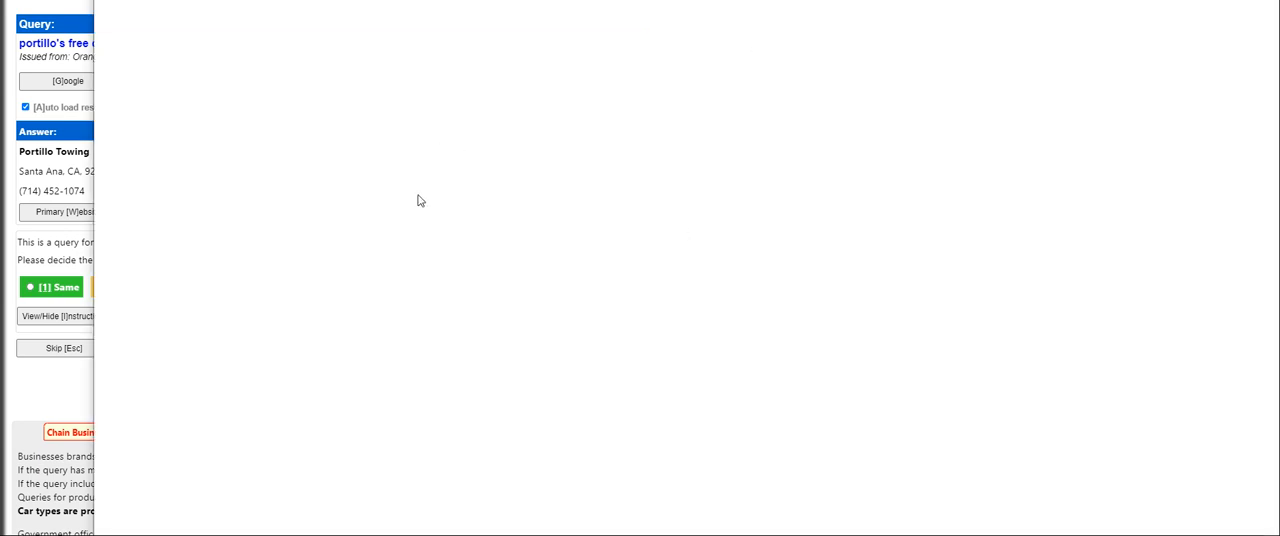
{"action": "key", "text": "ctrl+w"}
{"action": "left_click", "coordinate": [463, 288]}
{"action": "key", "text": "alt+Tab"}
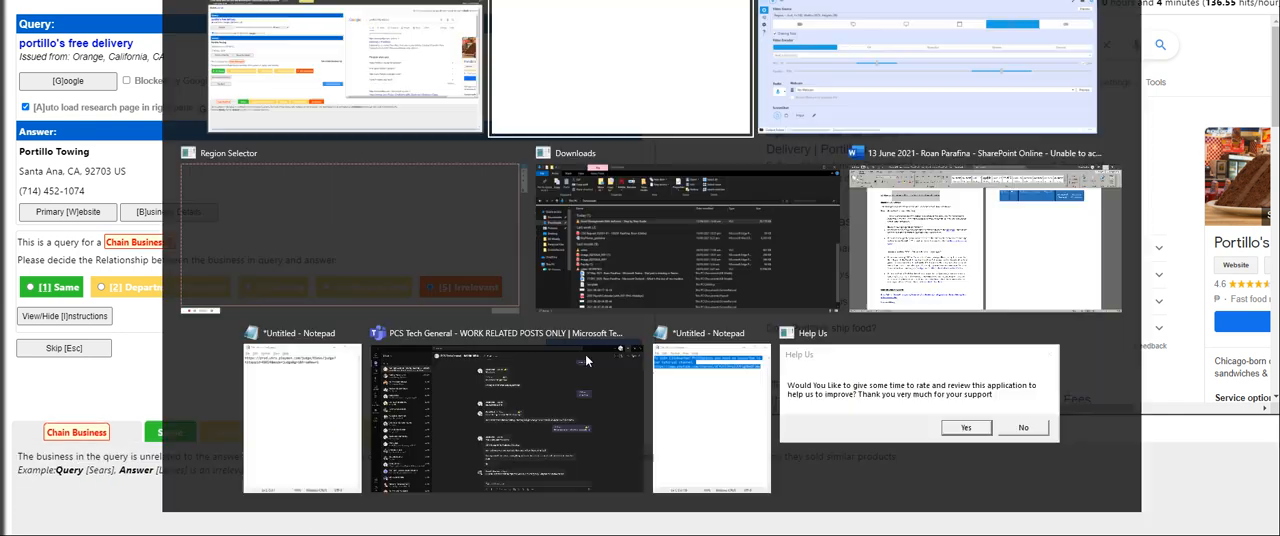
{"action": "key", "text": "alt+Tab"}
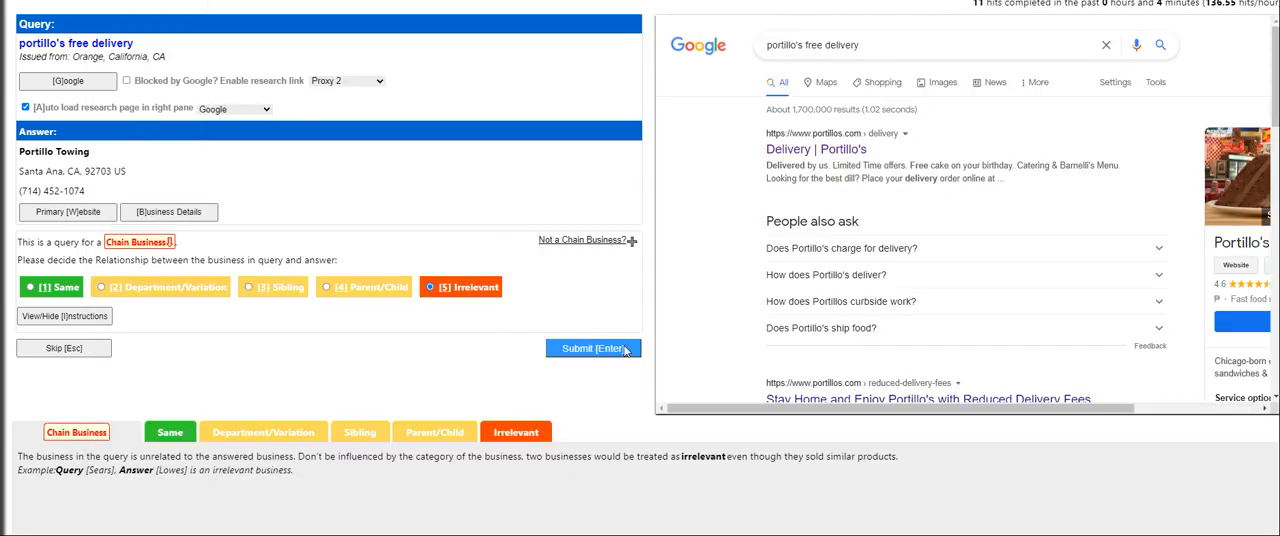
{"action": "left_click", "coordinate": [603, 350]}
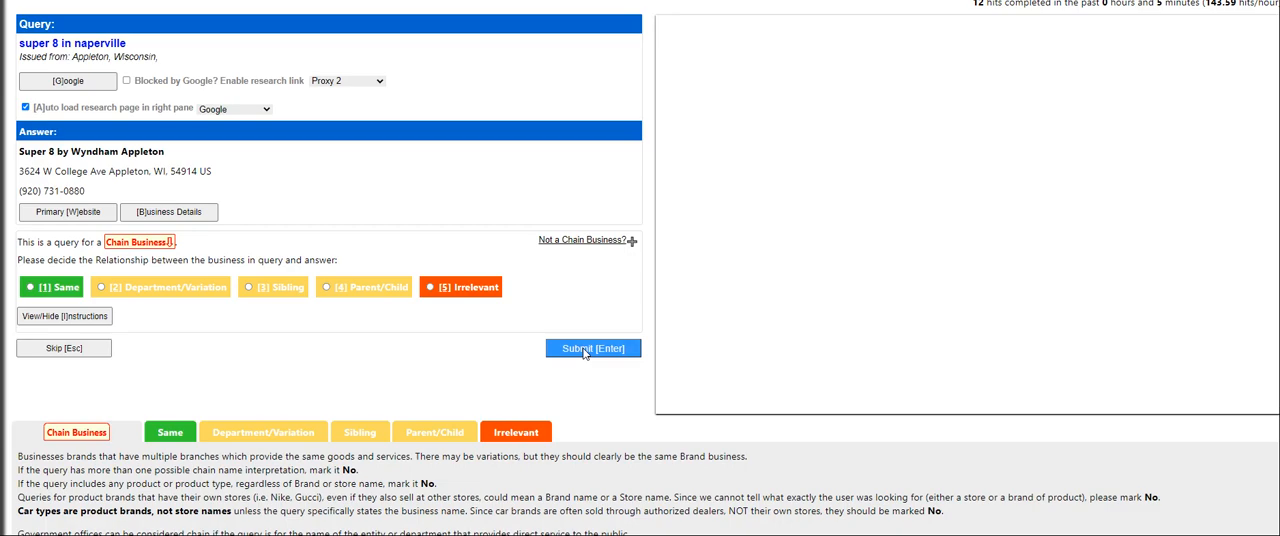
Check the super 8 in naperville query through Google and the answer's business details, complete the reCAPTCHA check, and submit its relationship as Same
{"action": "left_click", "coordinate": [85, 90]}
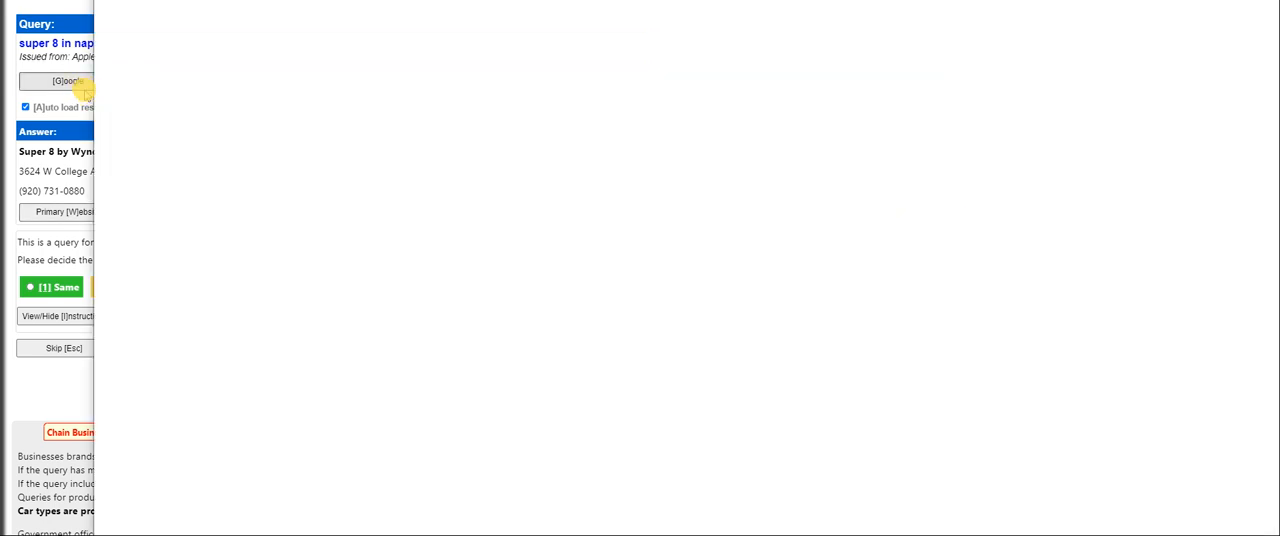
{"action": "left_click", "coordinate": [60, 287]}
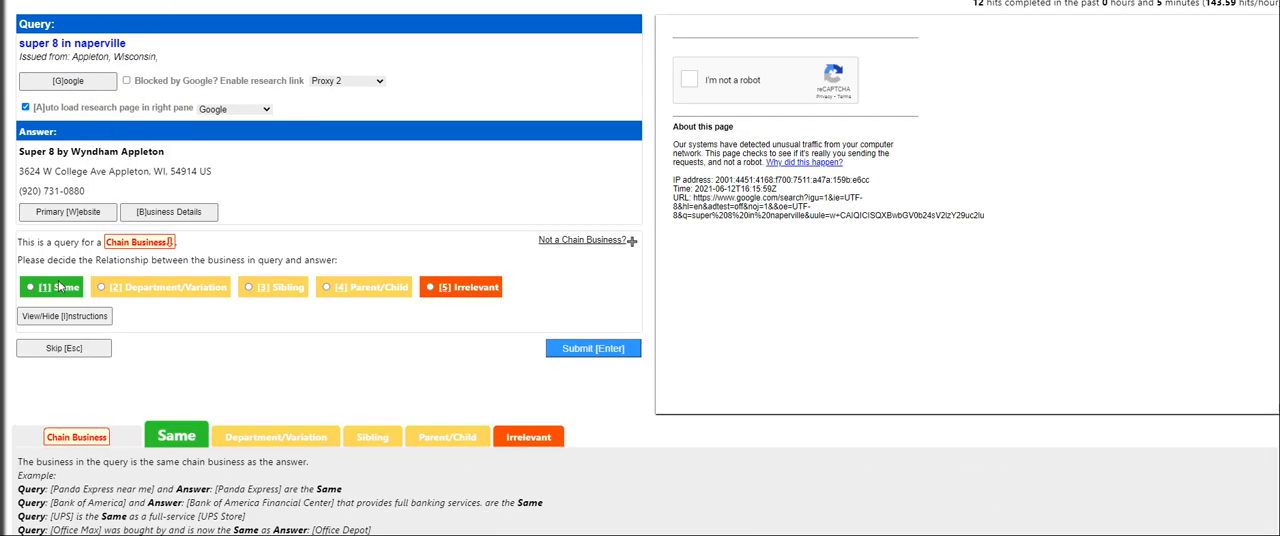
{"action": "left_click", "coordinate": [693, 80]}
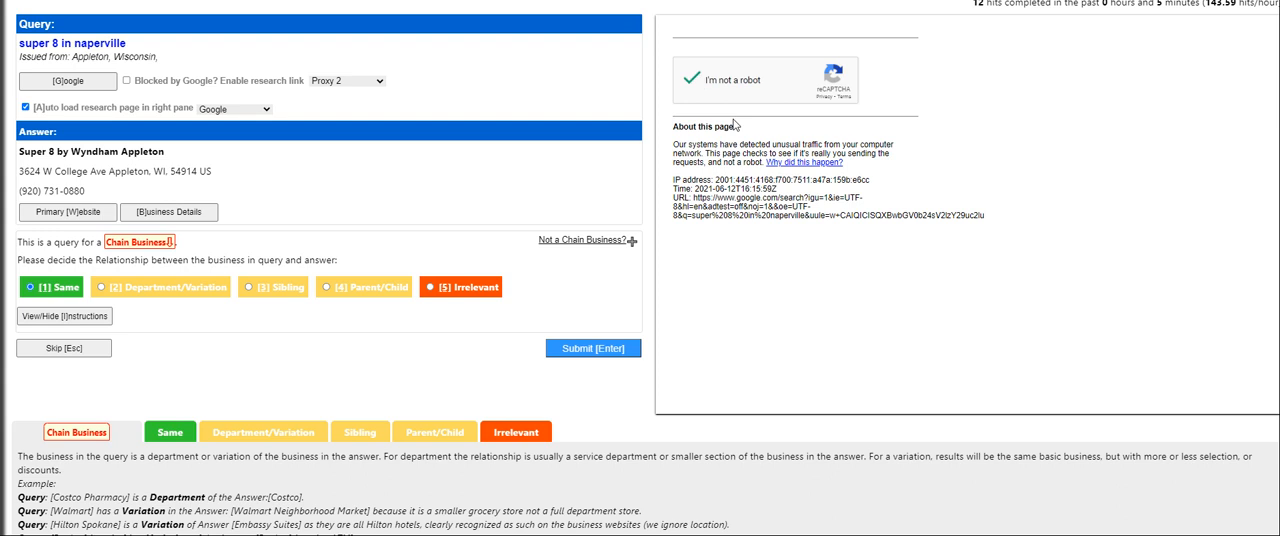
{"action": "left_click", "coordinate": [697, 80]}
{"action": "left_click", "coordinate": [610, 353]}
{"action": "left_click", "coordinate": [182, 231]}
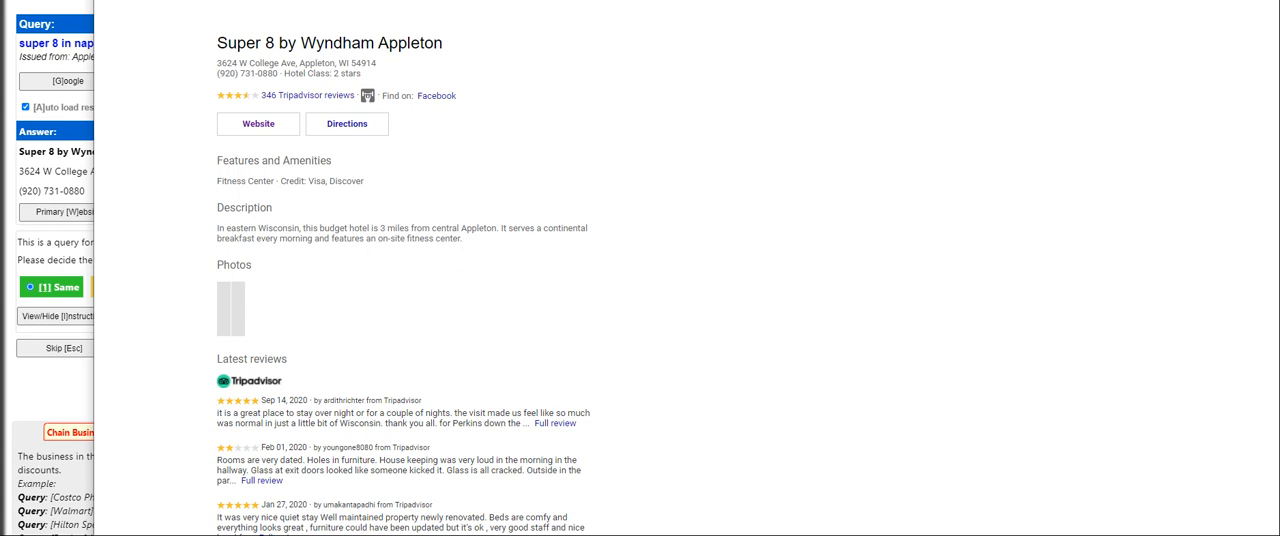
{"action": "key", "text": "alt+F4"}
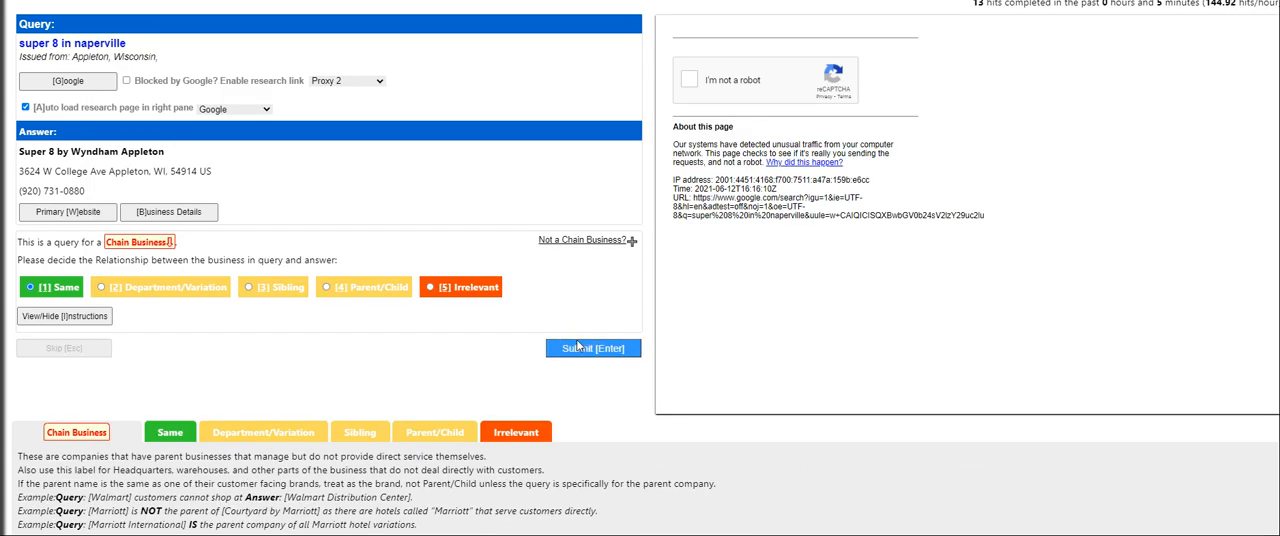
{"action": "left_click", "coordinate": [580, 341]}
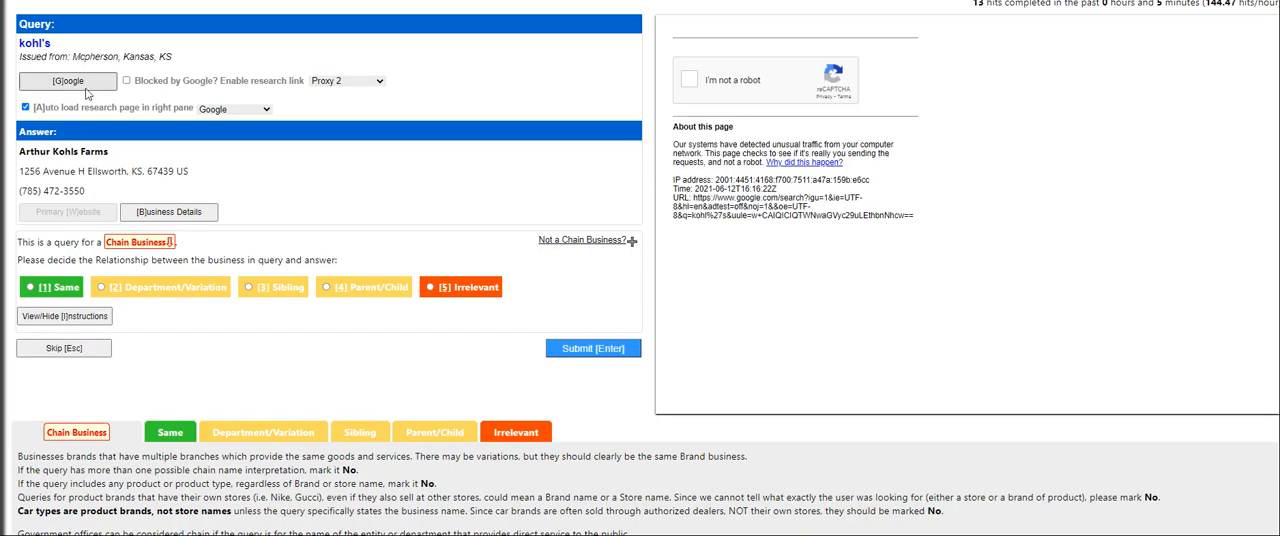
Research the kohl's query in the Google results and the farm answer's business details, and submit the relationship as Irrelevant
{"action": "left_click", "coordinate": [88, 82]}
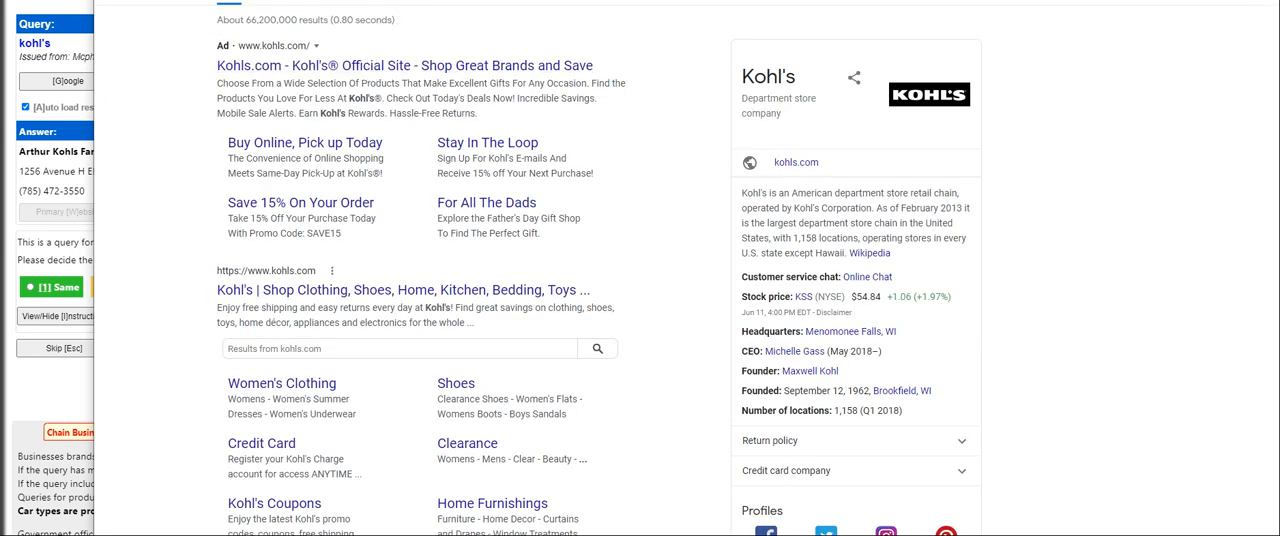
{"action": "left_click", "coordinate": [76, 174]}
{"action": "left_click", "coordinate": [175, 213]}
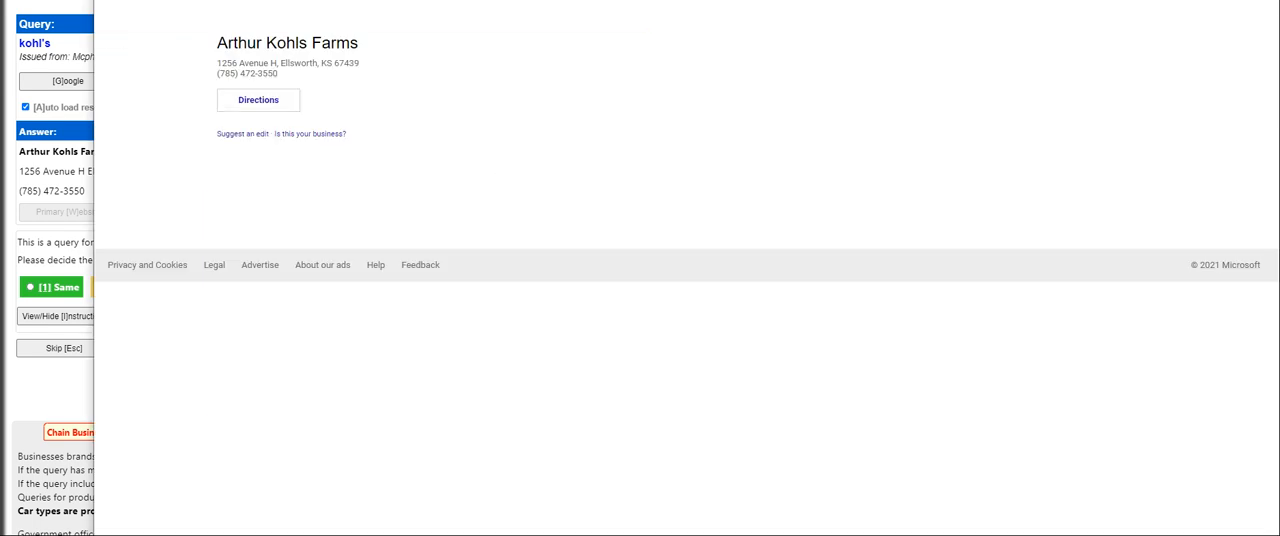
{"action": "double_click", "coordinate": [334, 43]}
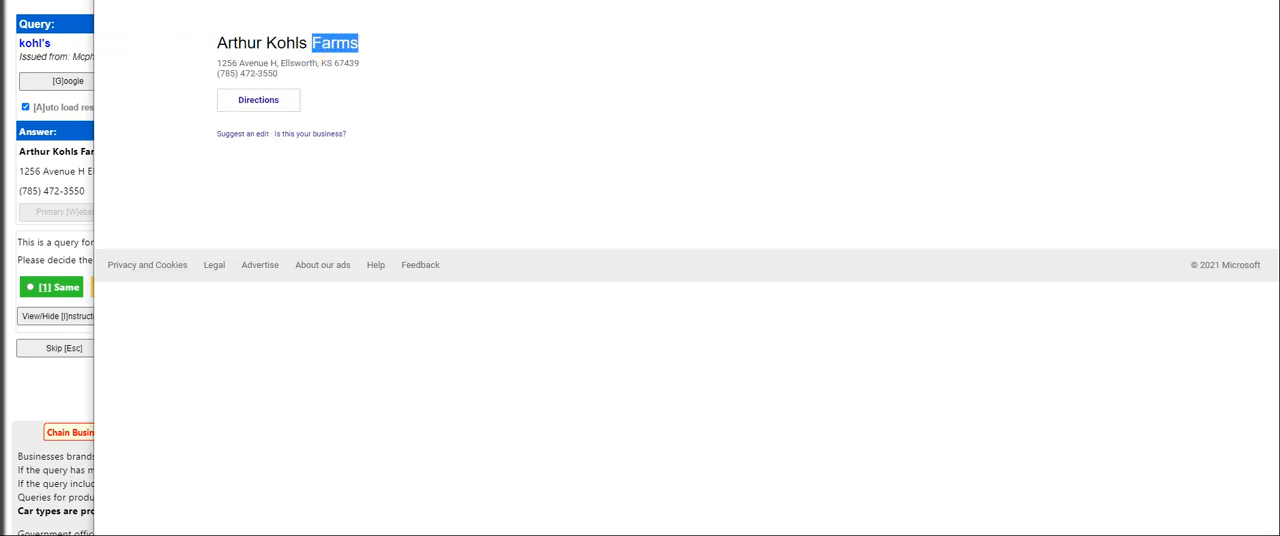
{"action": "key", "text": "ctrl+w"}
{"action": "left_click", "coordinate": [474, 289]}
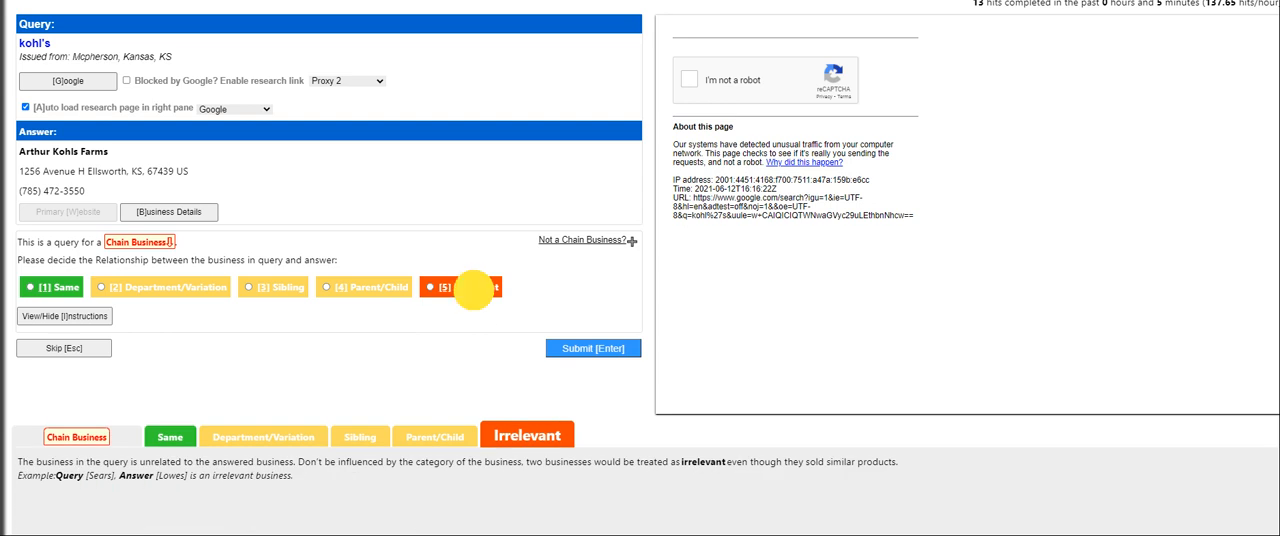
{"action": "left_click", "coordinate": [584, 347]}
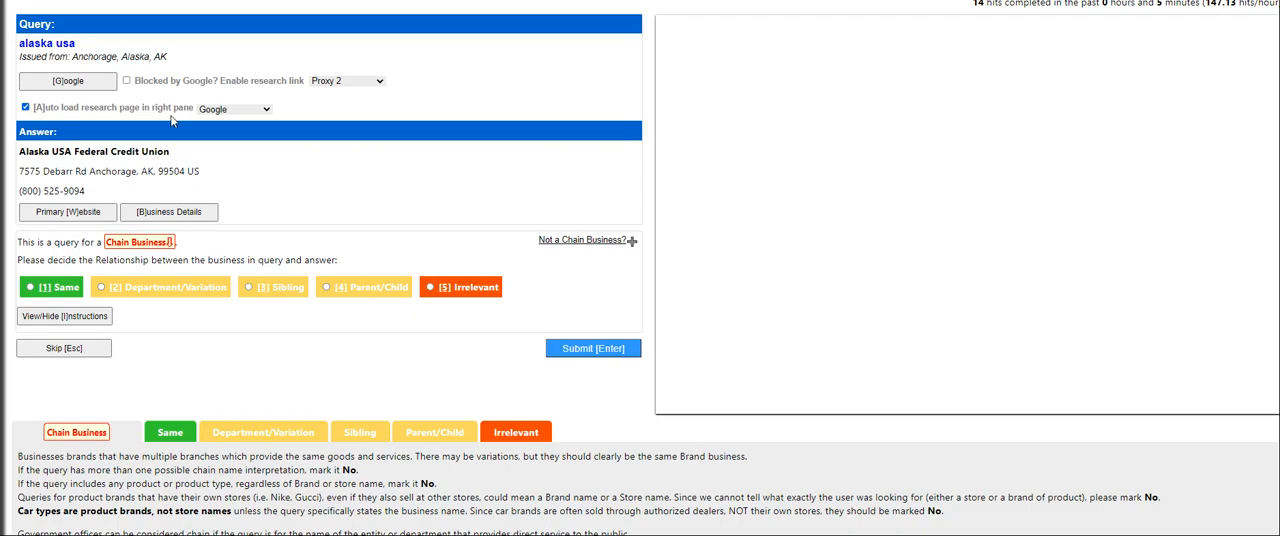
Check the Alaska USA Federal Credit Union primary website and submit its relationship to the alaska usa query as Same
{"action": "left_click", "coordinate": [86, 212]}
{"action": "key", "text": "ctrl+w"}
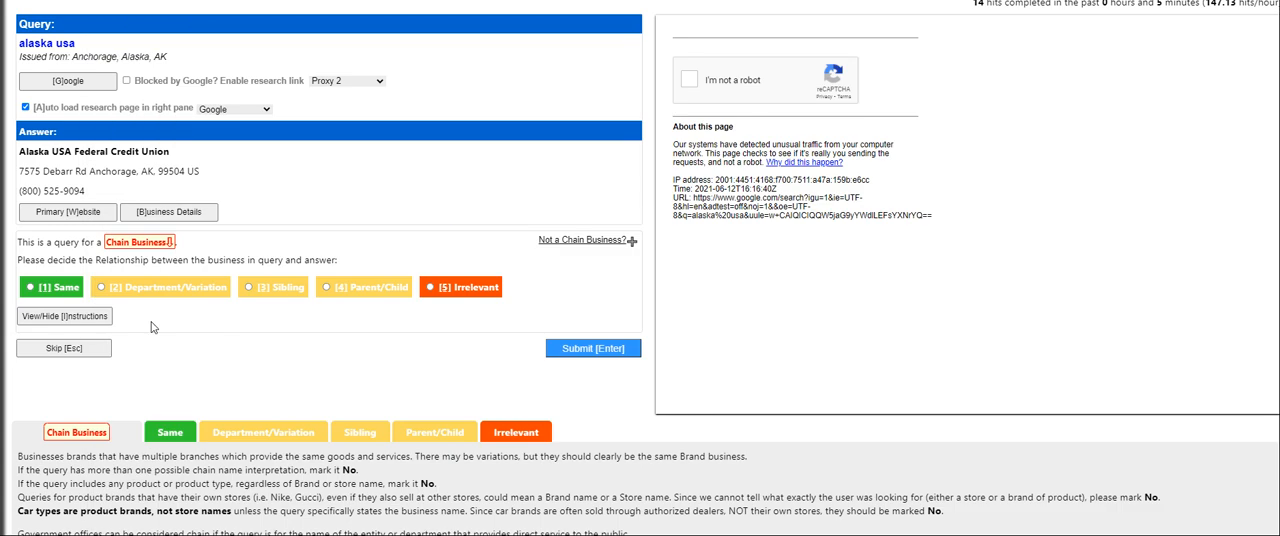
{"action": "left_click", "coordinate": [466, 287]}
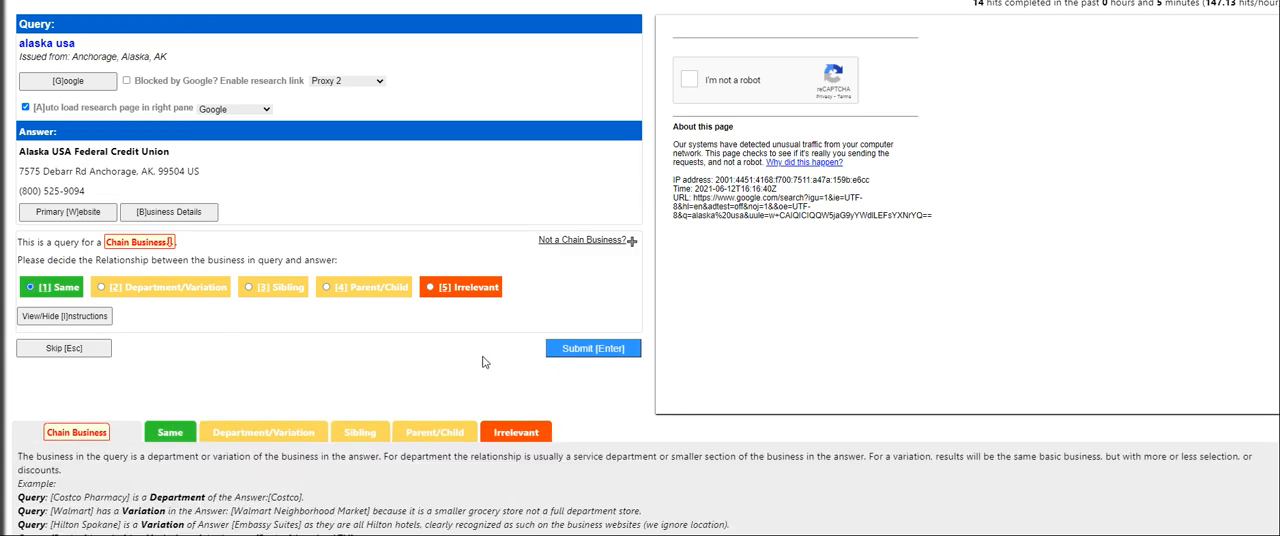
{"action": "left_click", "coordinate": [594, 350]}
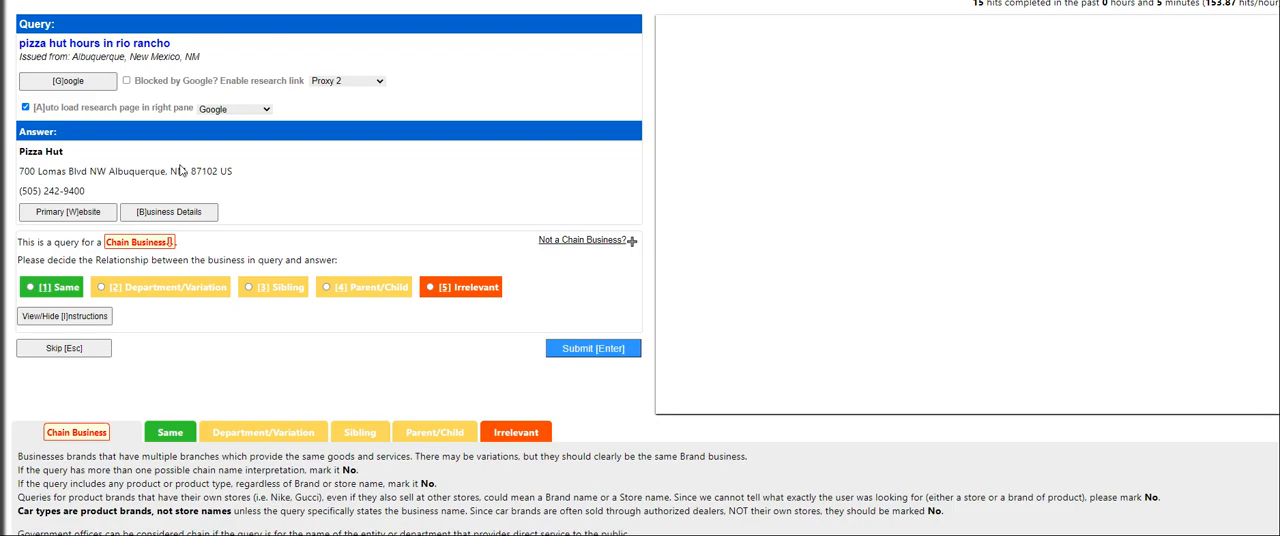
Check the Pizza Hut answer's primary website and submit its relationship to the pizza hut hours in rio rancho query as Same
{"action": "left_click", "coordinate": [93, 215]}
{"action": "key", "text": "ctrl+w"}
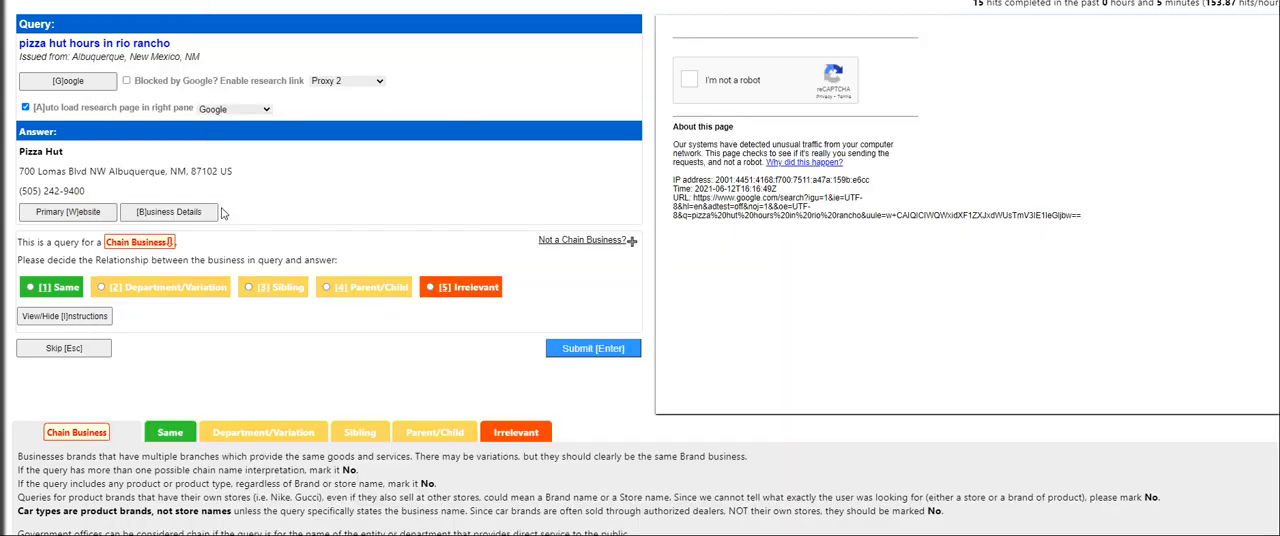
{"action": "left_click", "coordinate": [60, 288]}
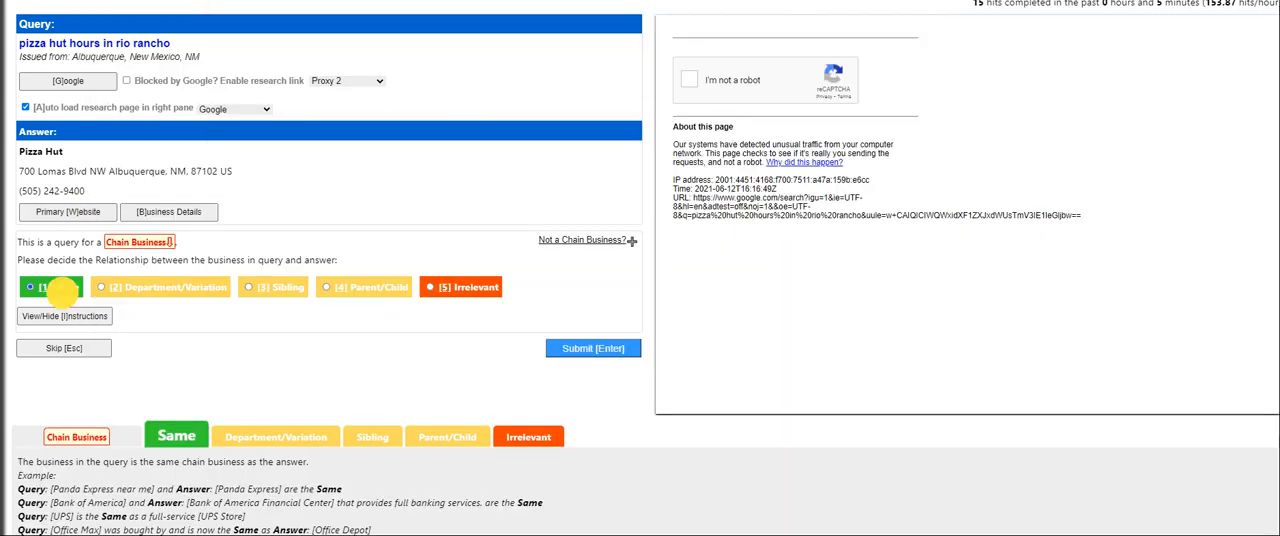
{"action": "left_click", "coordinate": [600, 352]}
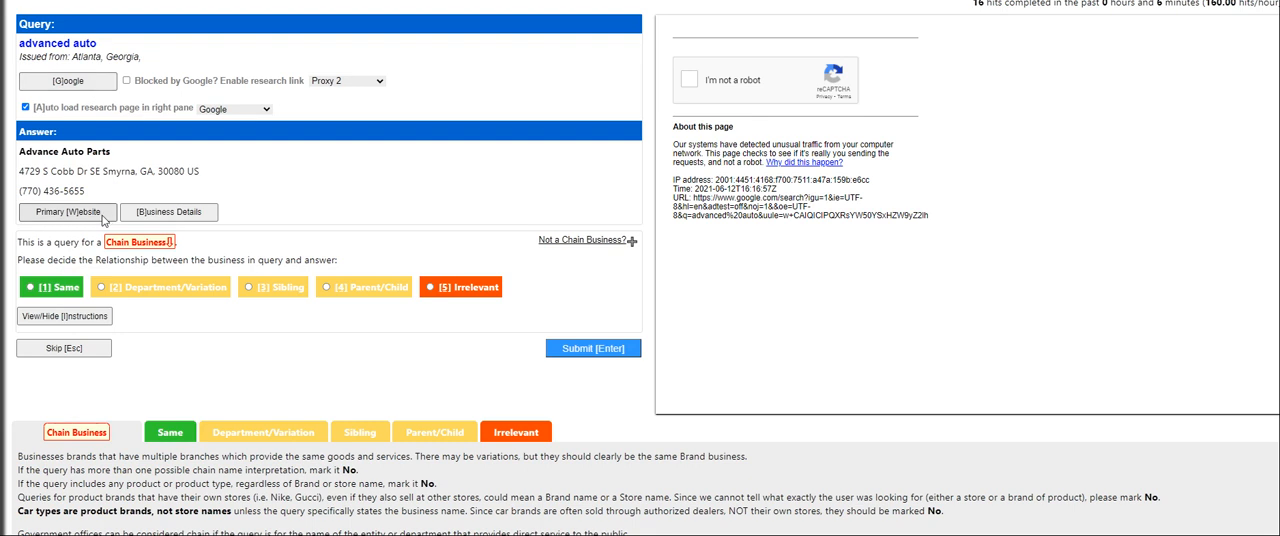
Research the advanced auto query through Google and the Advance Auto Parts business details, and submit the relationship as Same
{"action": "left_click", "coordinate": [92, 84]}
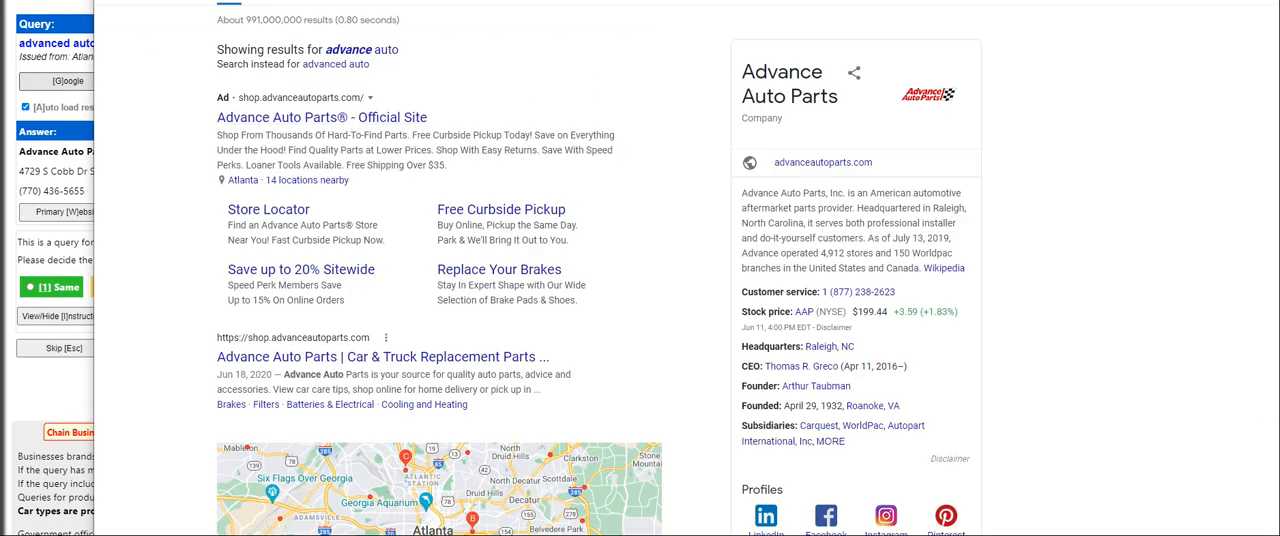
{"action": "key", "text": "ctrl+w"}
{"action": "left_click", "coordinate": [56, 287]}
{"action": "left_click", "coordinate": [190, 217]}
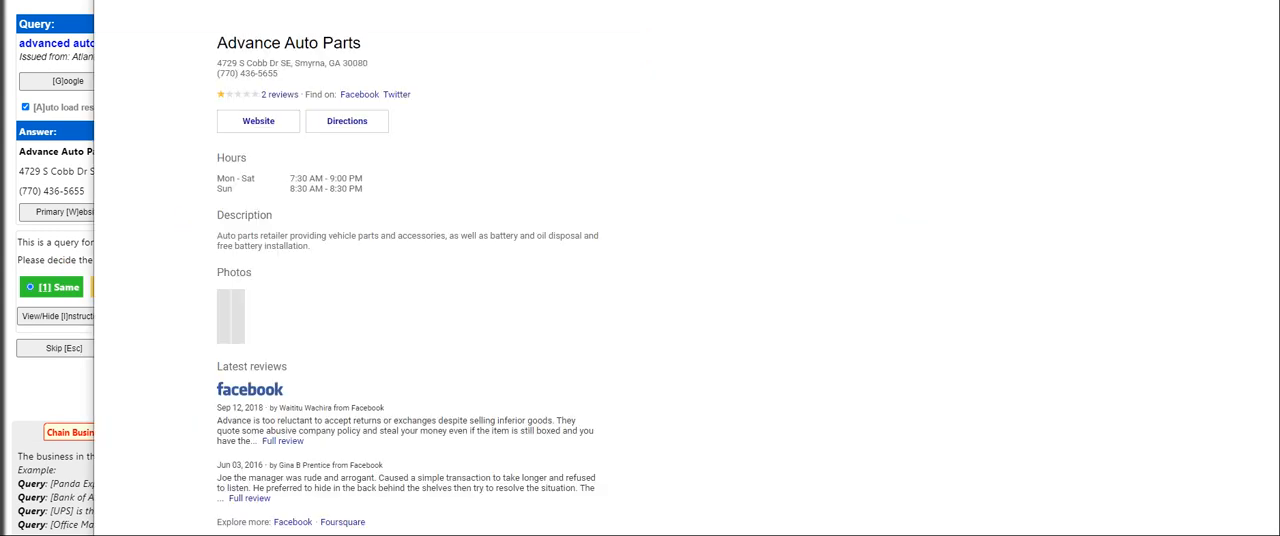
{"action": "key", "text": "ctrl+w"}
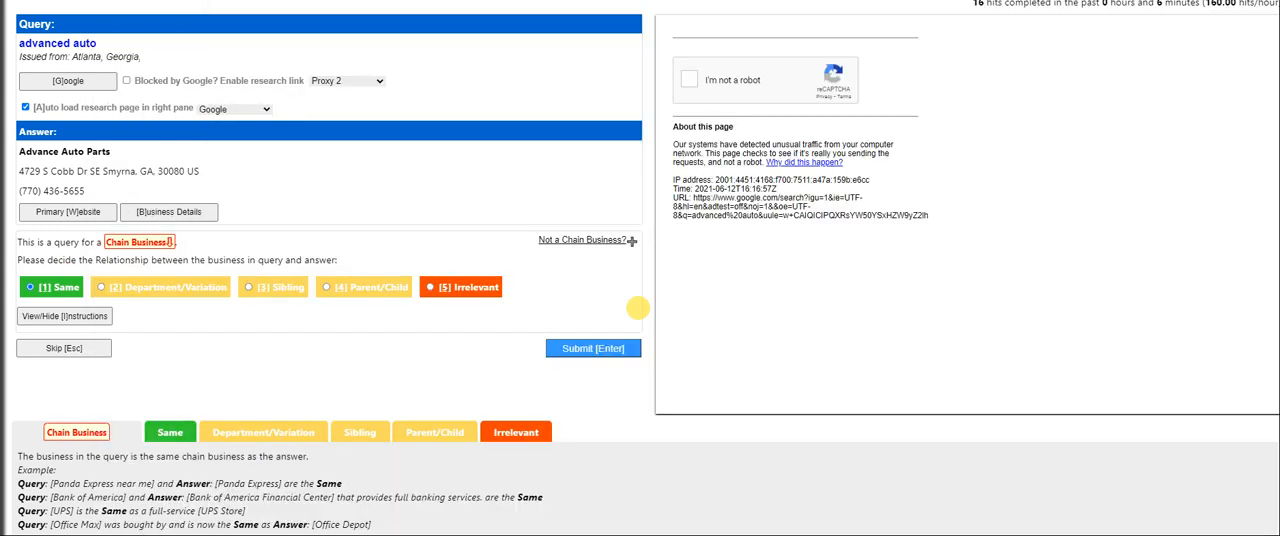
{"action": "left_click", "coordinate": [596, 349]}
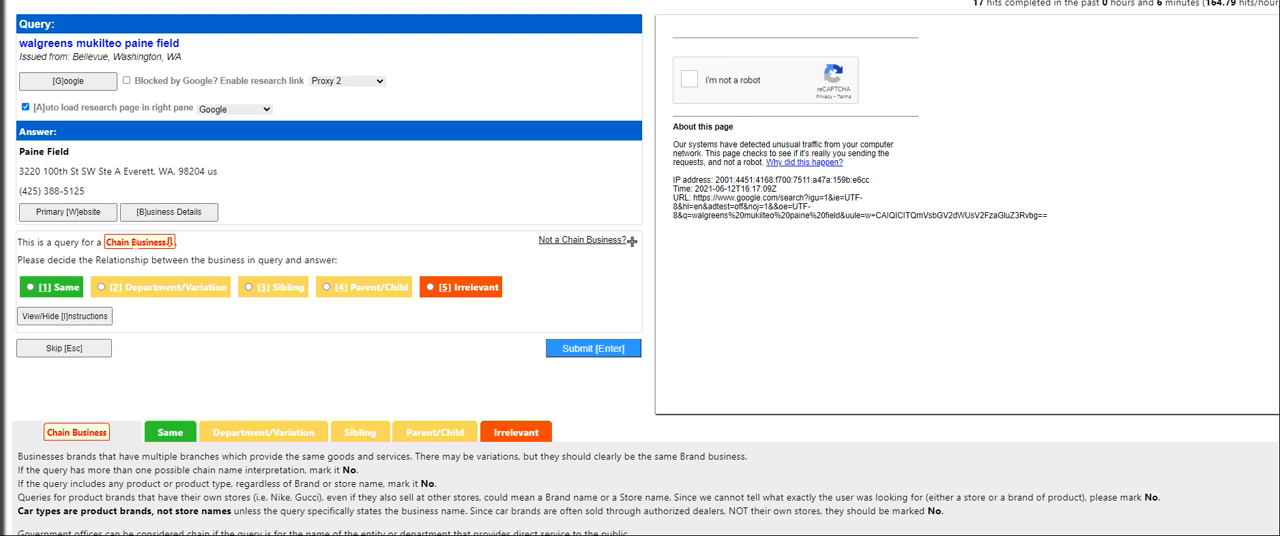
Compare the Paine Field primary website with the Google results for walgreens mukilteo paine field, and submit the relationship as Irrelevant
{"action": "left_click", "coordinate": [80, 211]}
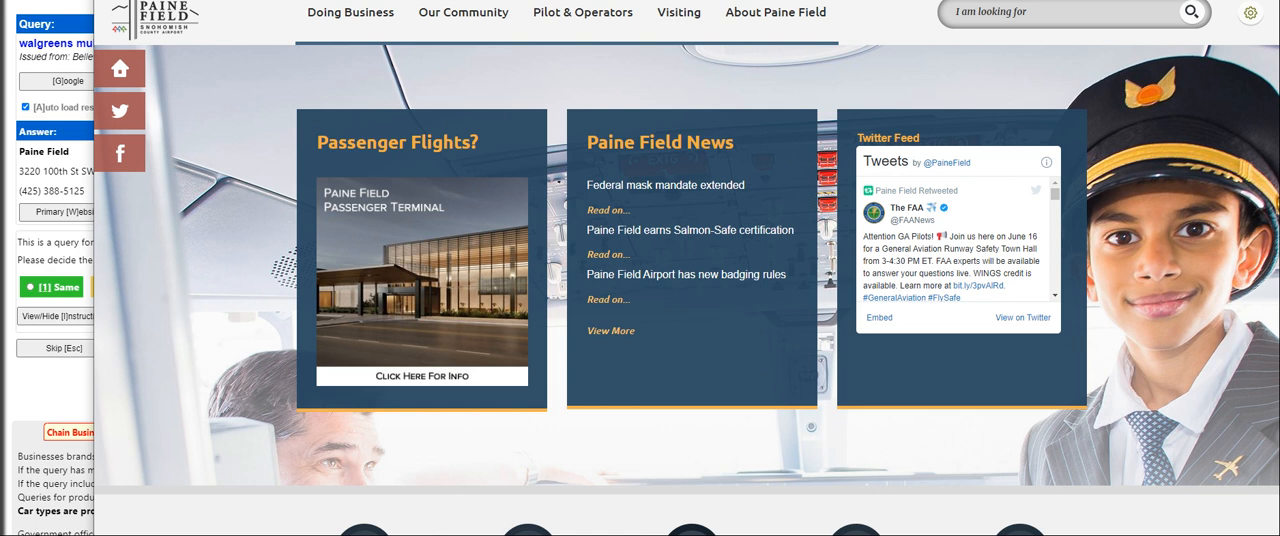
{"action": "key", "text": "ctrl+w"}
{"action": "left_click", "coordinate": [93, 82]}
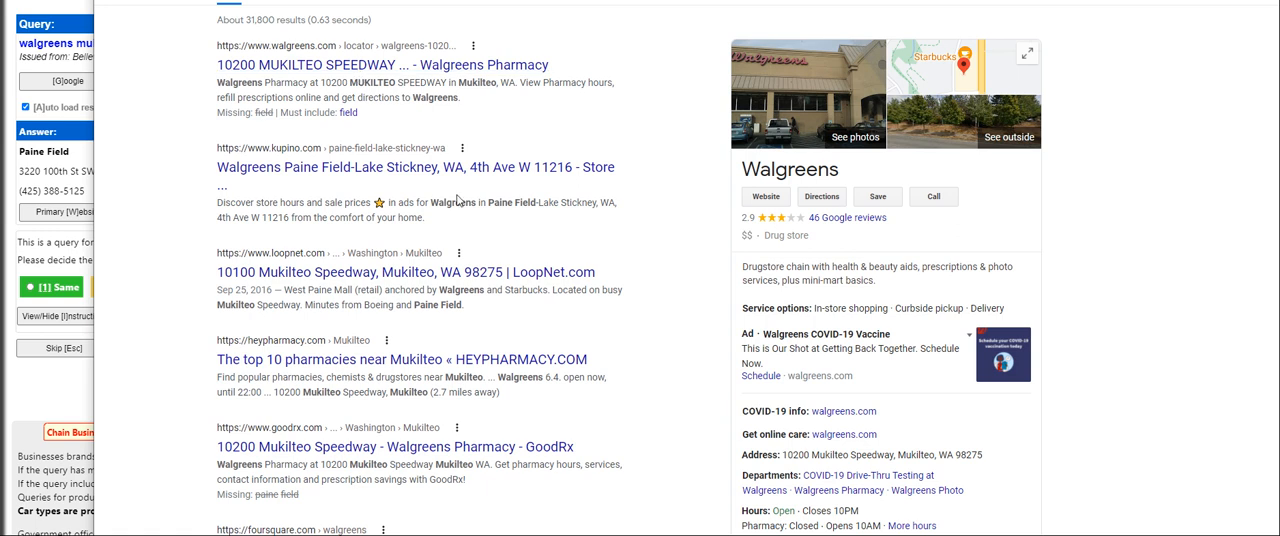
{"action": "key", "text": "ctrl+w"}
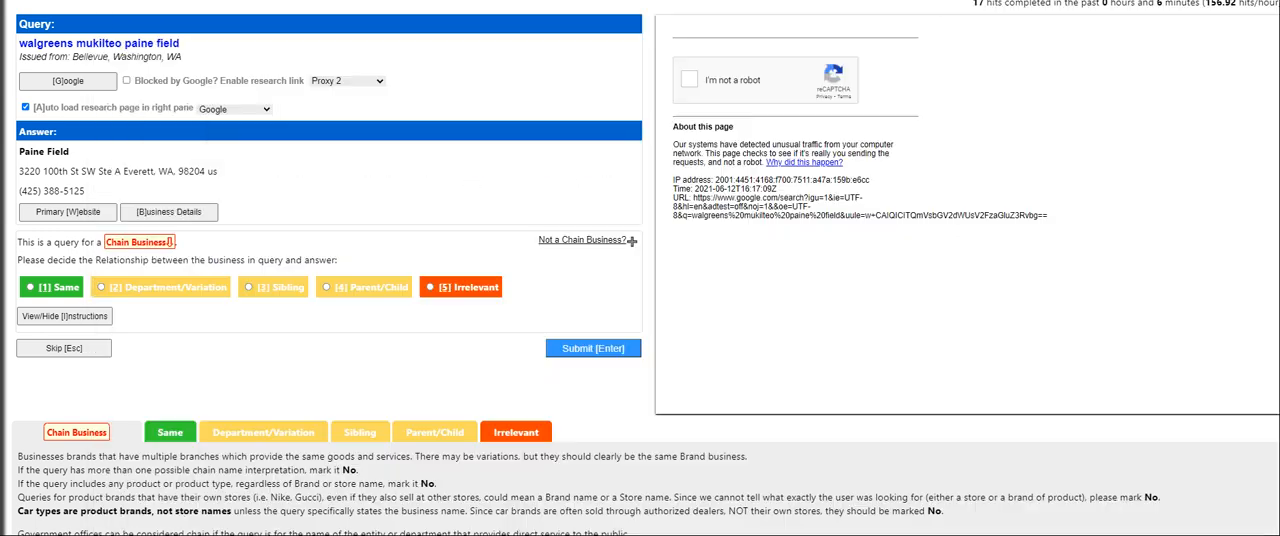
{"action": "left_click", "coordinate": [94, 213]}
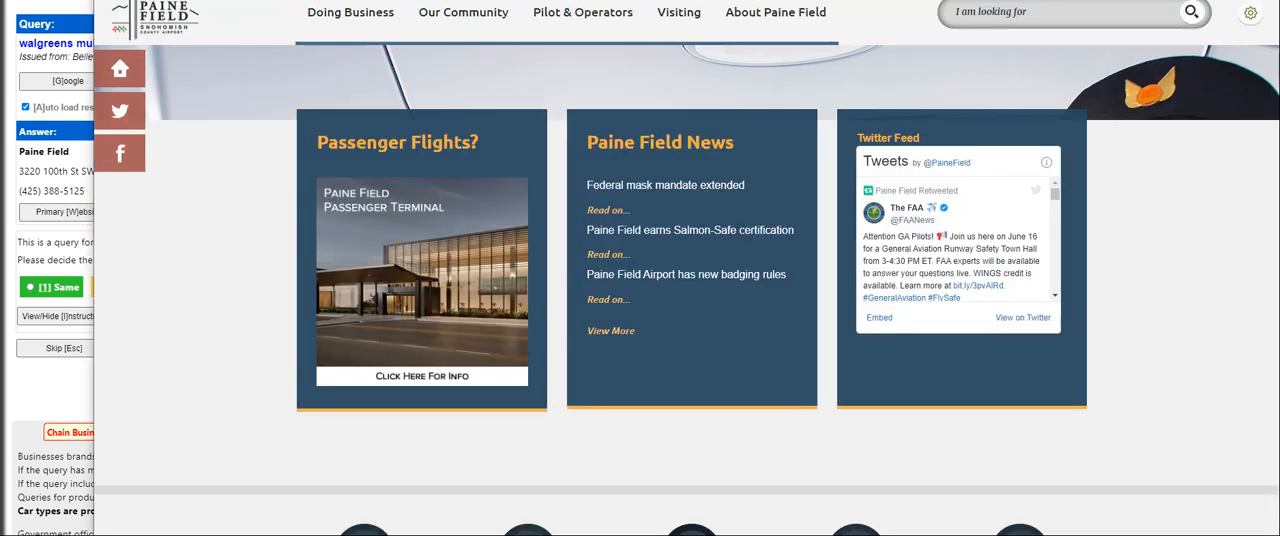
{"action": "key", "text": "ctrl+w"}
{"action": "left_click", "coordinate": [460, 287]}
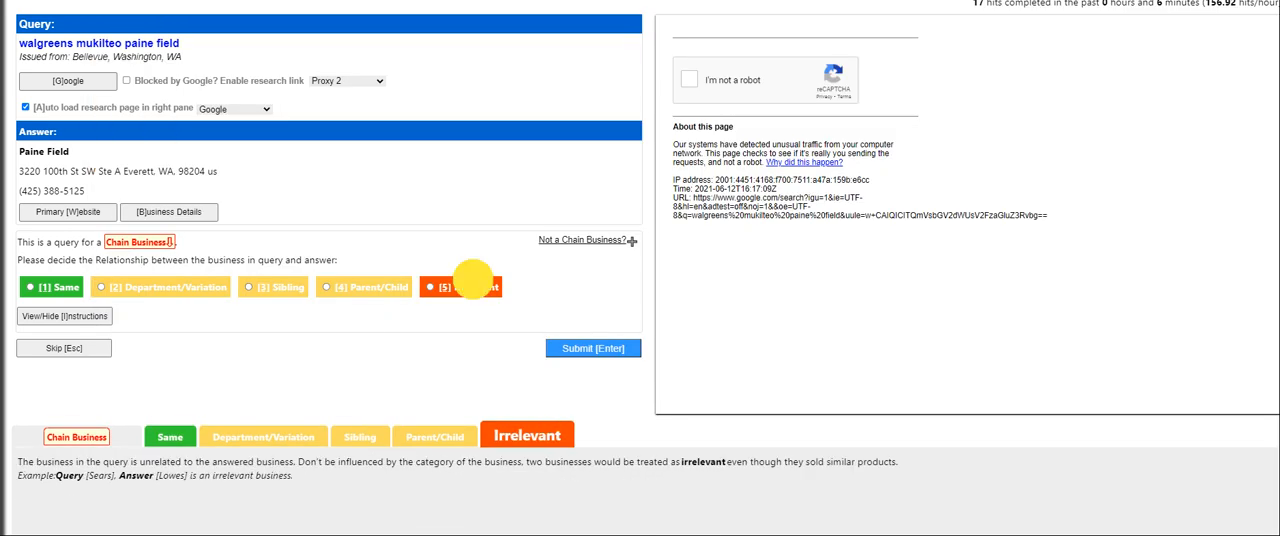
{"action": "left_click", "coordinate": [583, 348]}
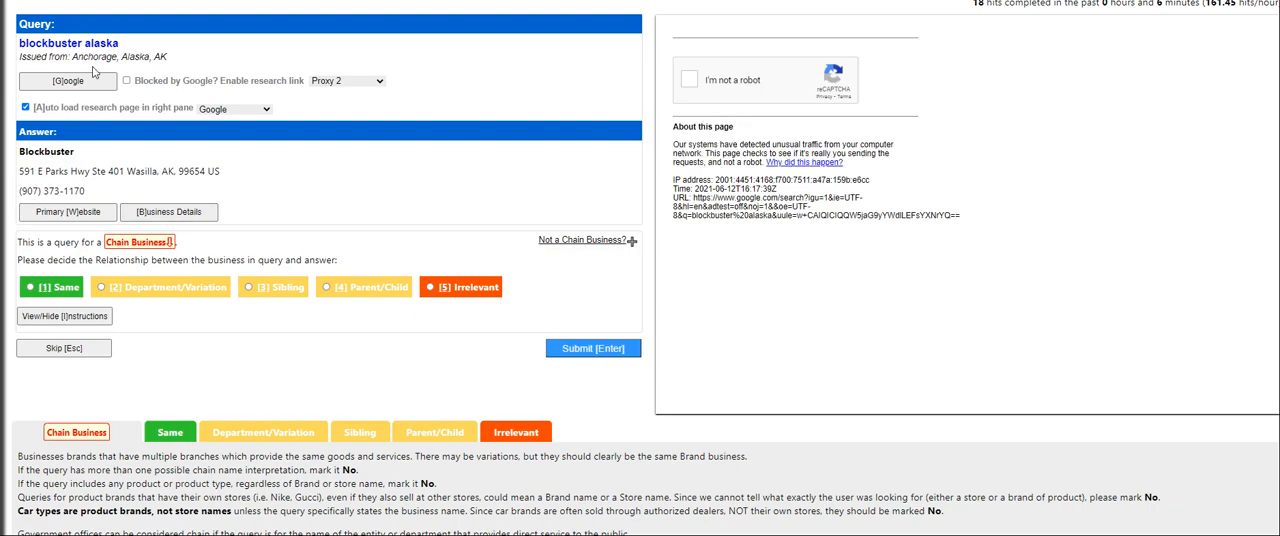
Research the blockbuster alaska query through Google and the Blockbuster answer's primary website, and submit the relationship as Same
{"action": "left_click", "coordinate": [97, 84]}
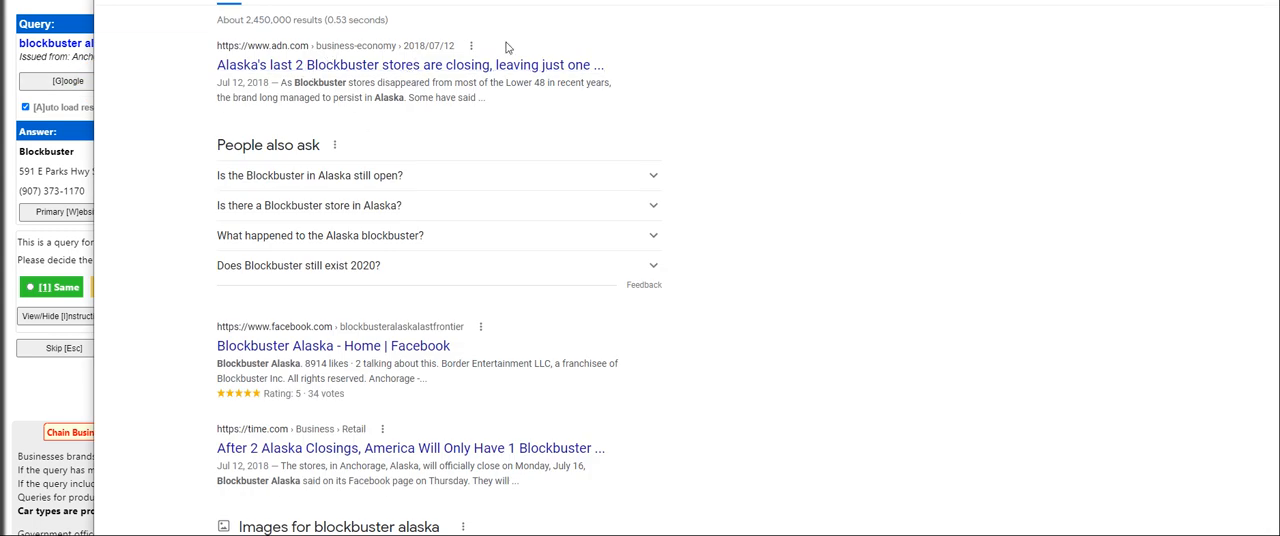
{"action": "key", "text": "ctrl+w"}
{"action": "left_click", "coordinate": [96, 212]}
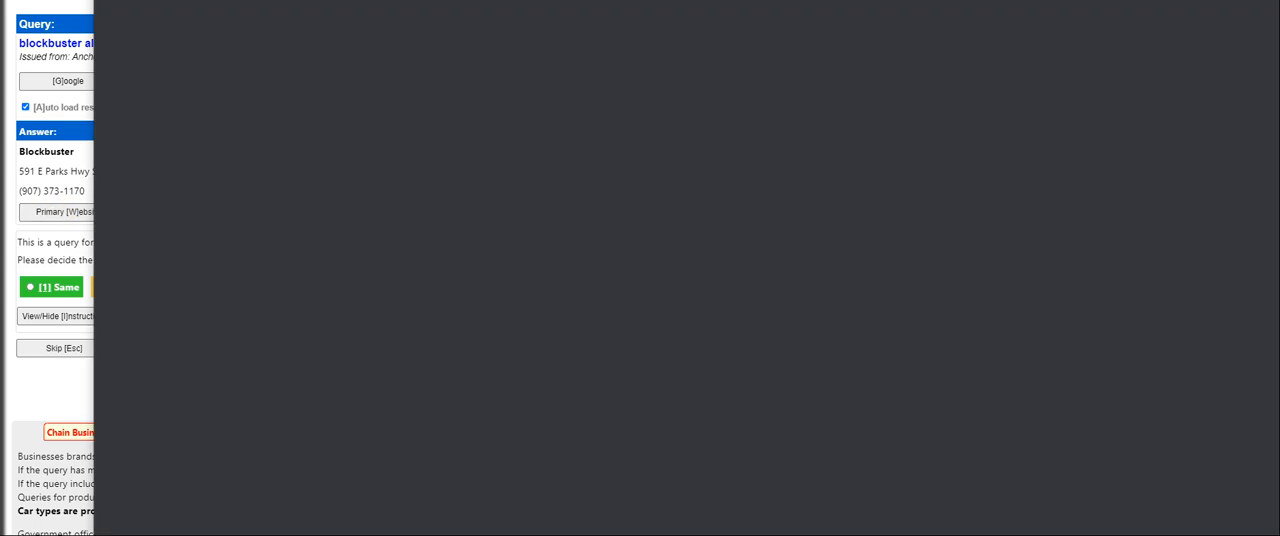
{"action": "key", "text": "ctrl+w"}
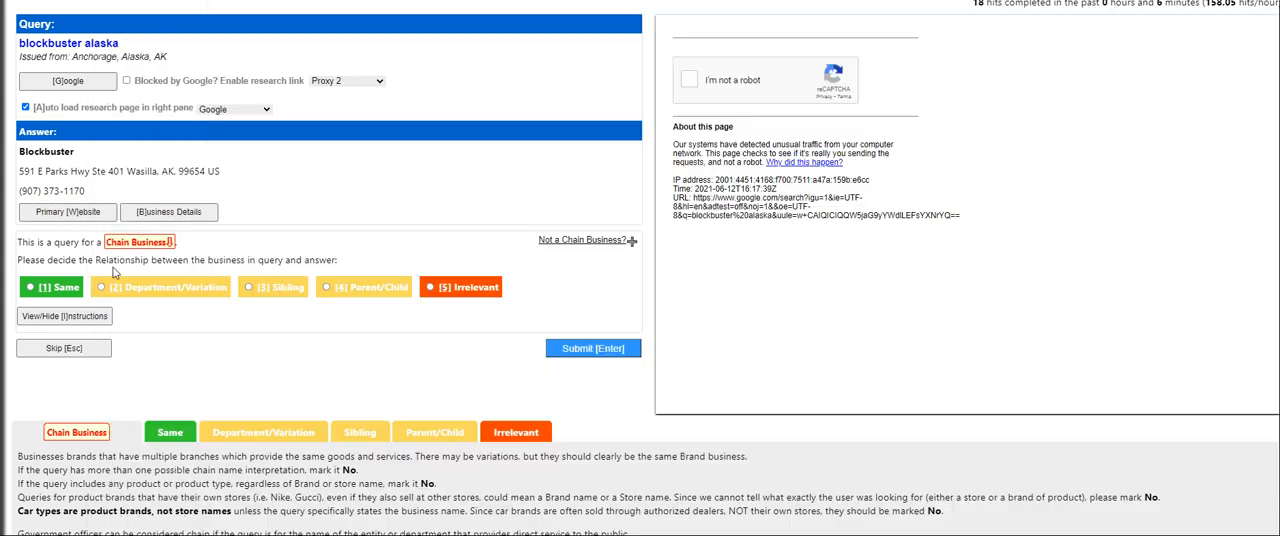
{"action": "left_click", "coordinate": [58, 287]}
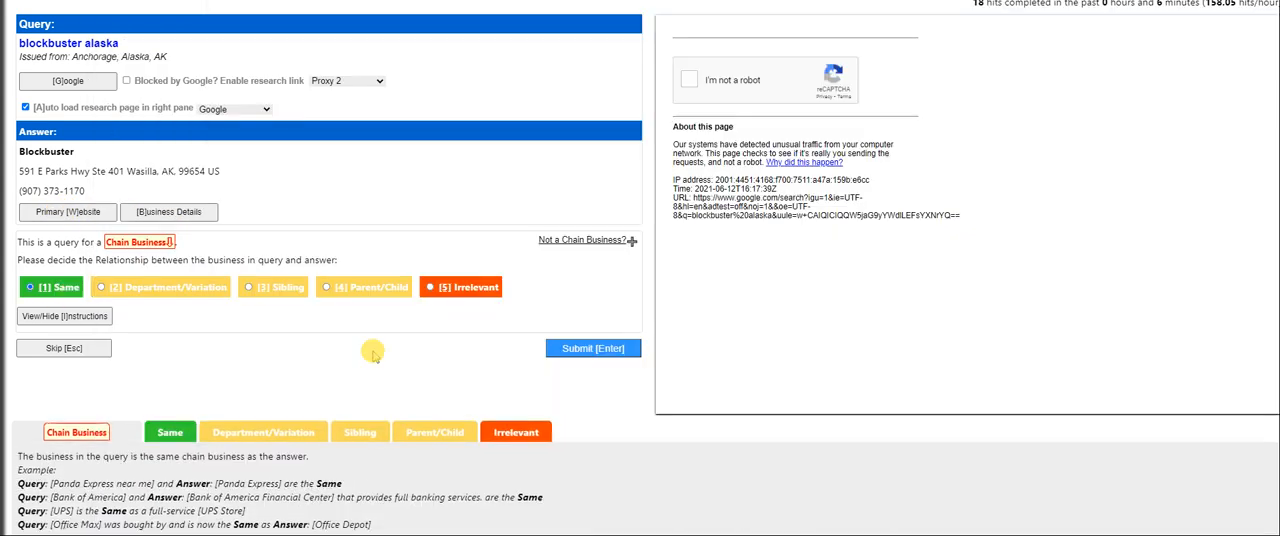
{"action": "left_click", "coordinate": [593, 348]}
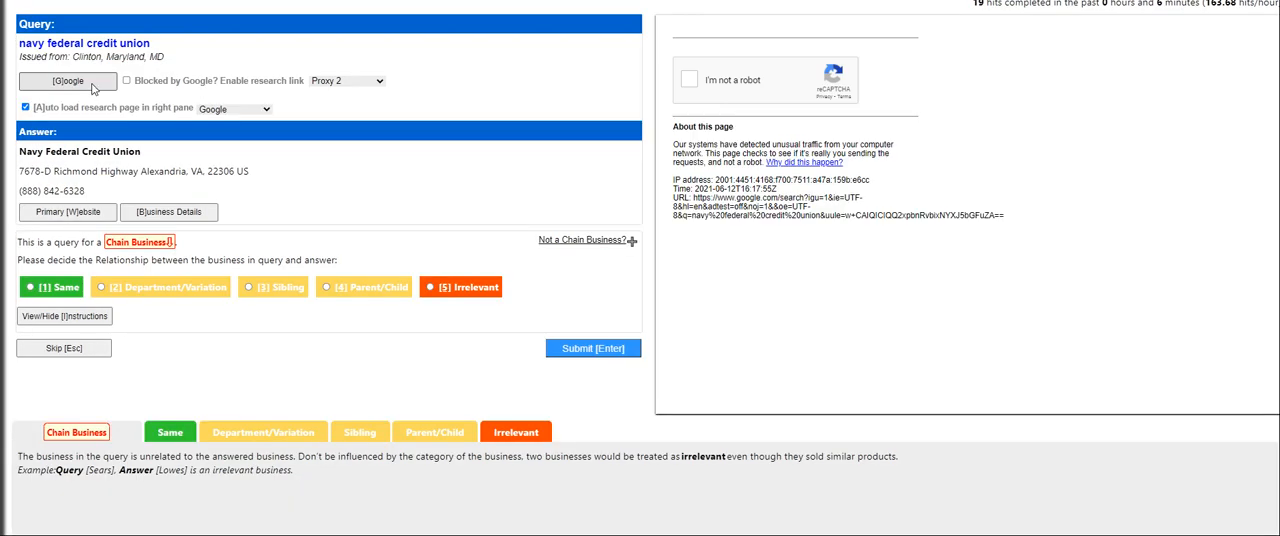
Research the navy federal credit union query through Google and the answer's primary website, and submit the relationship as Same
{"action": "left_click", "coordinate": [90, 85]}
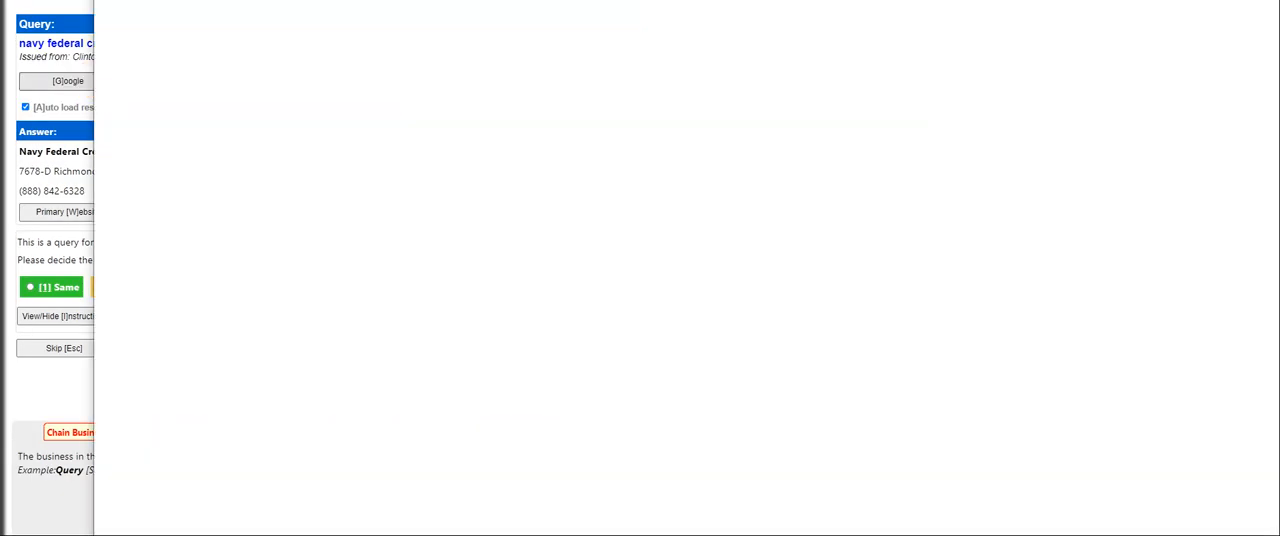
{"action": "key", "text": "ctrl+w"}
{"action": "left_click", "coordinate": [88, 213]}
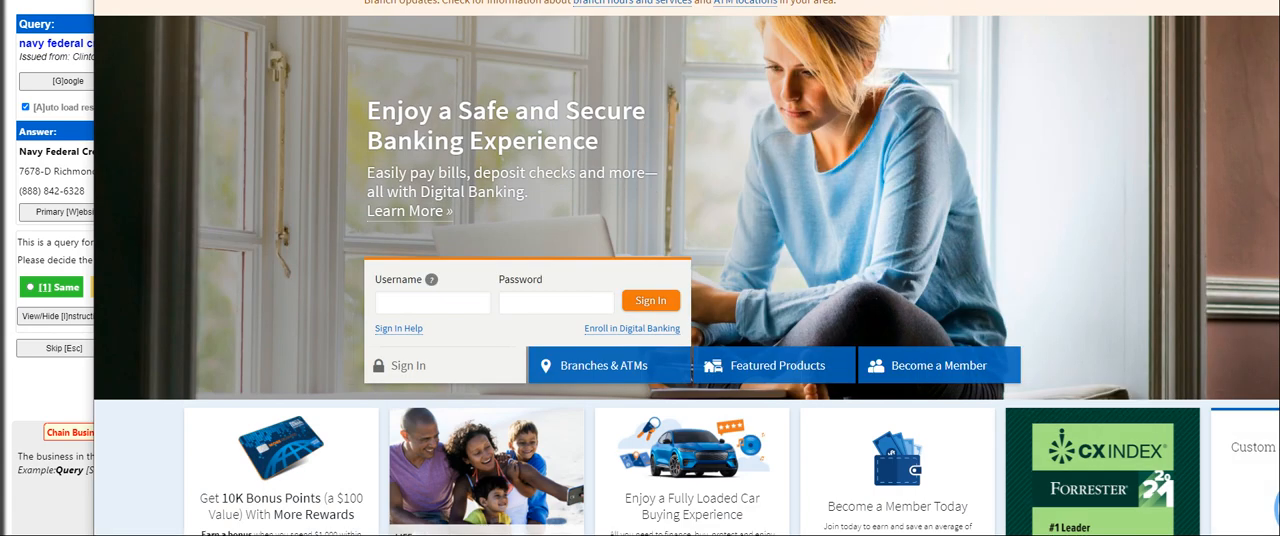
{"action": "key", "text": "ctrl+w"}
{"action": "left_click", "coordinate": [95, 81]}
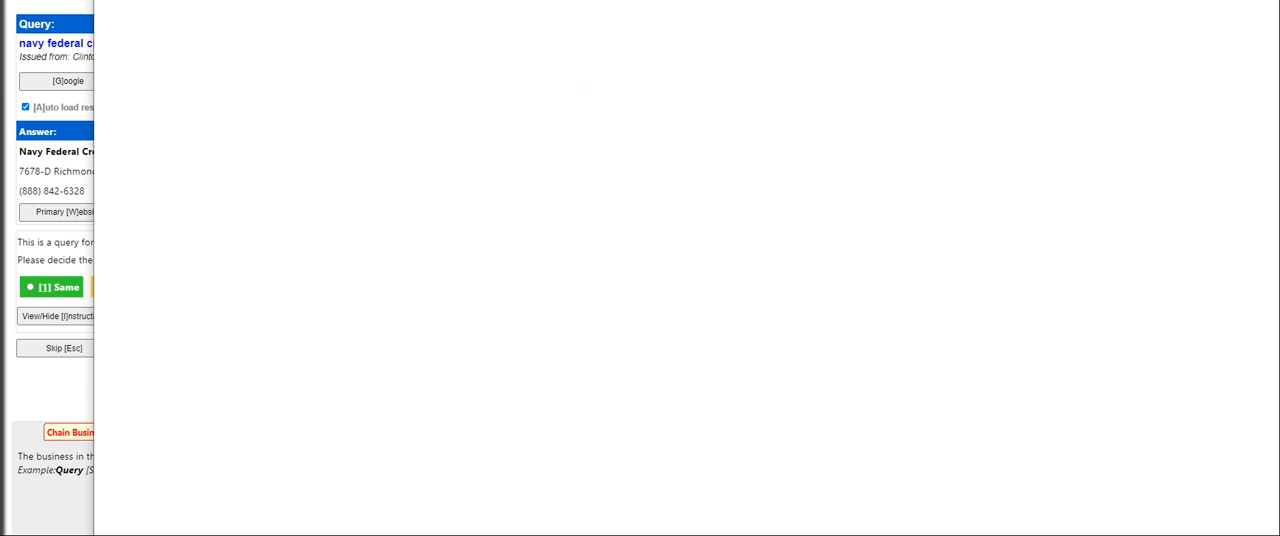
{"action": "key", "text": "ctrl+w"}
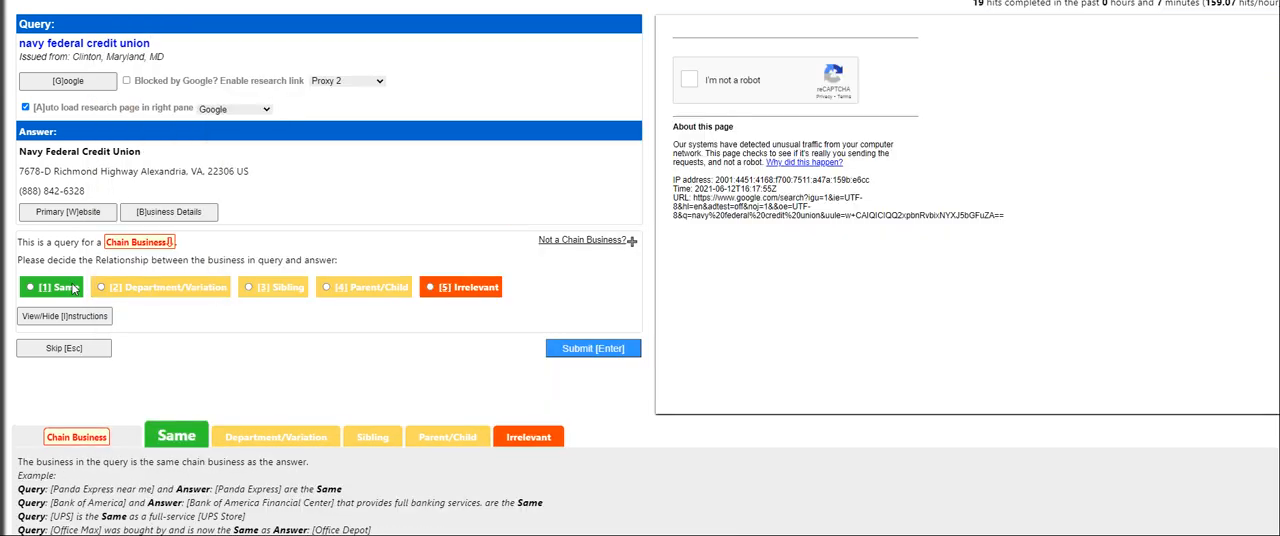
{"action": "left_click", "coordinate": [588, 348]}
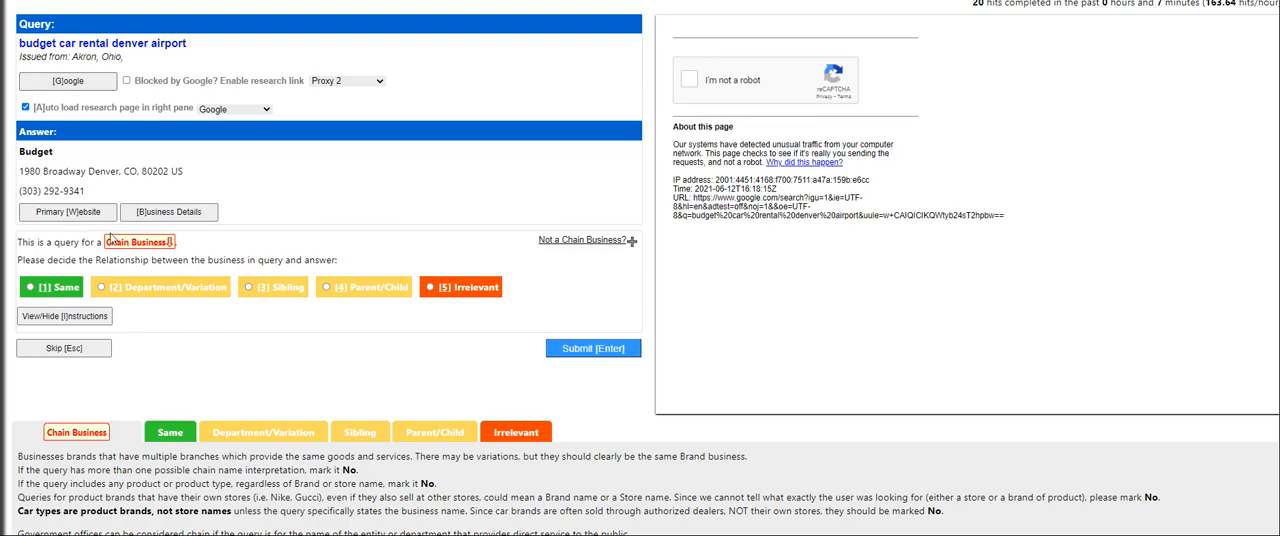
Check the Budget answer's primary website and submit its relationship to the budget car rental denver airport query as Same
{"action": "left_click", "coordinate": [70, 213]}
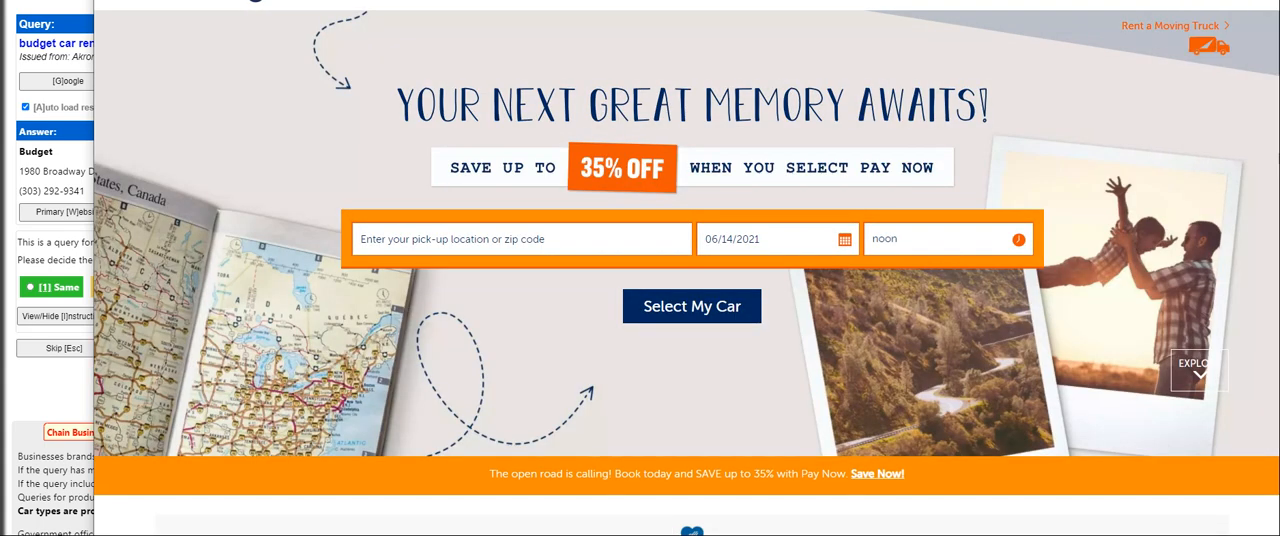
{"action": "key", "text": "ctrl+w"}
{"action": "left_click", "coordinate": [41, 284]}
{"action": "left_click", "coordinate": [568, 352]}
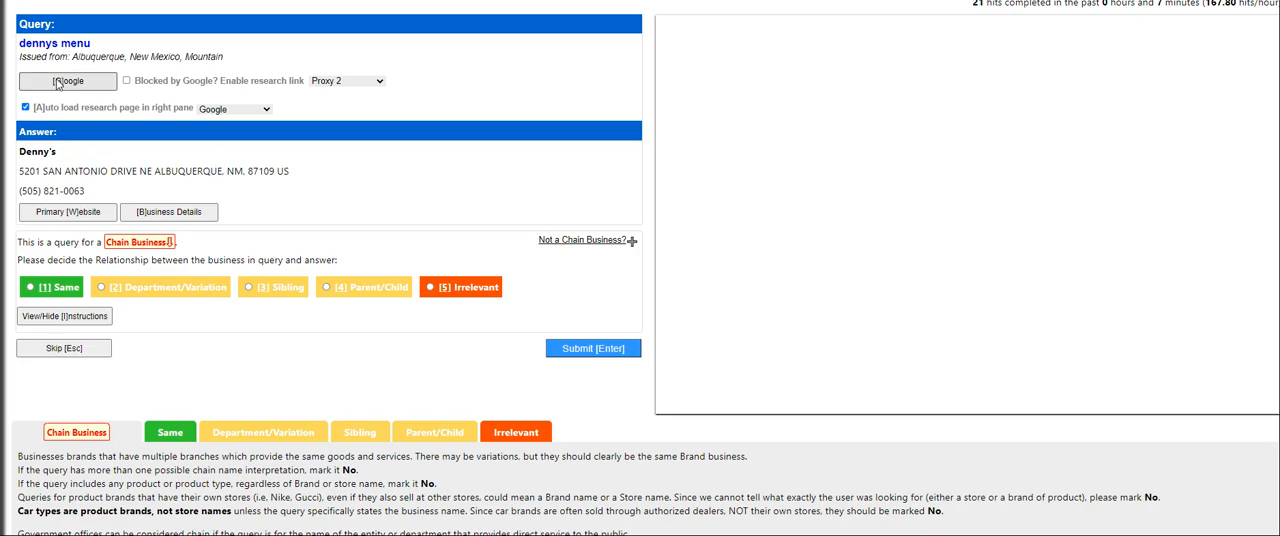
Research the dennys menu query through Google and the Denny's answer's primary website, and submit the relationship rating
{"action": "left_click", "coordinate": [64, 84]}
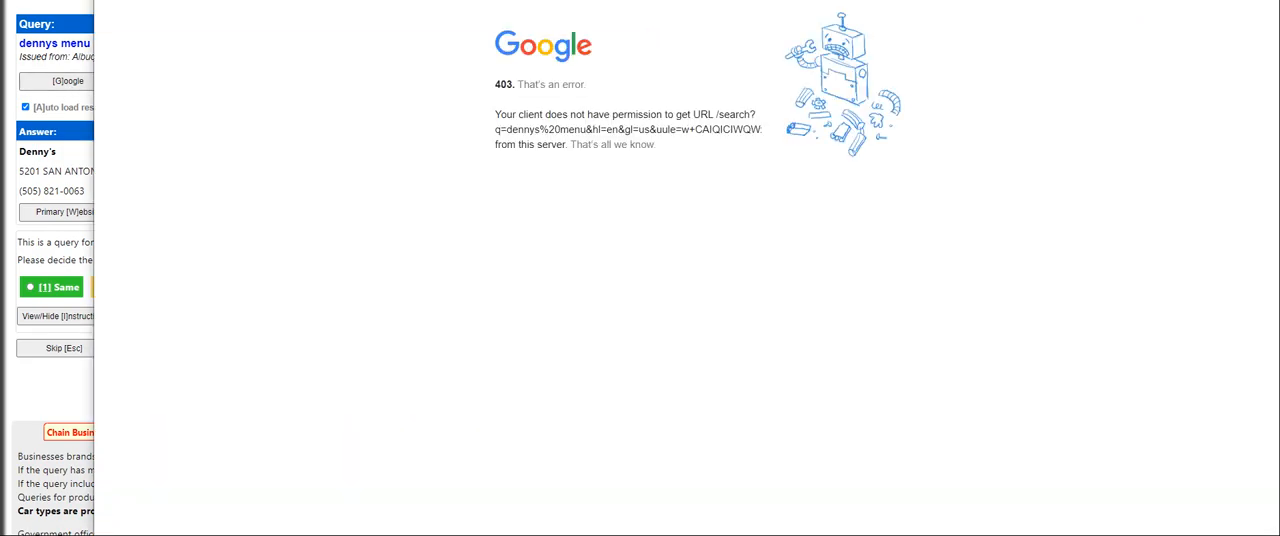
{"action": "key", "text": "ctrl+w"}
{"action": "left_click", "coordinate": [57, 209]}
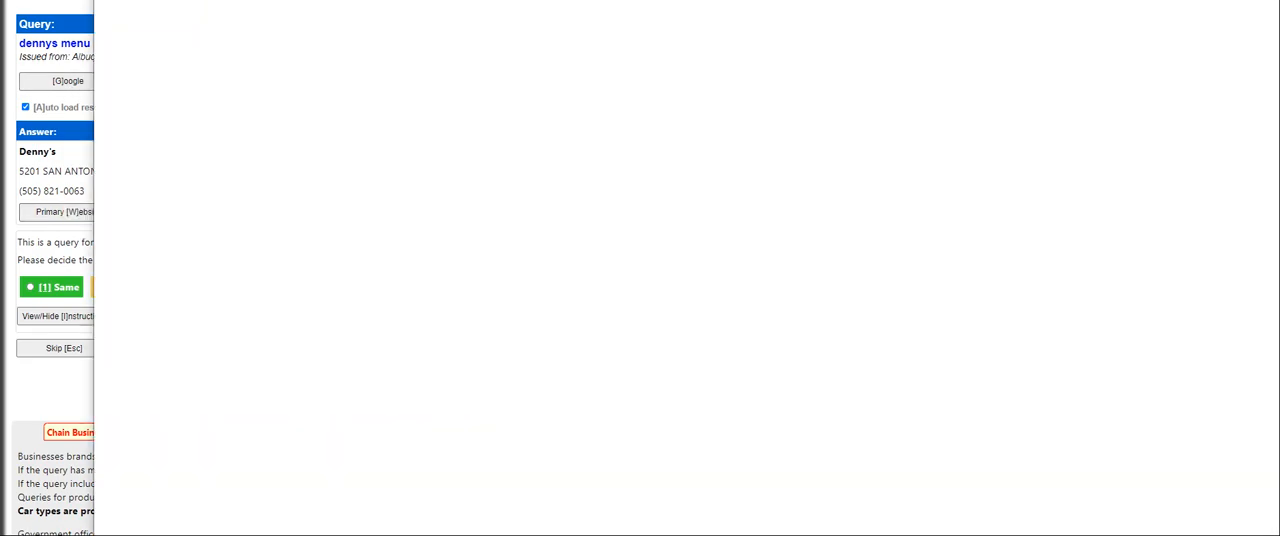
{"action": "key", "text": "ctrl+w"}
{"action": "left_click", "coordinate": [600, 349]}
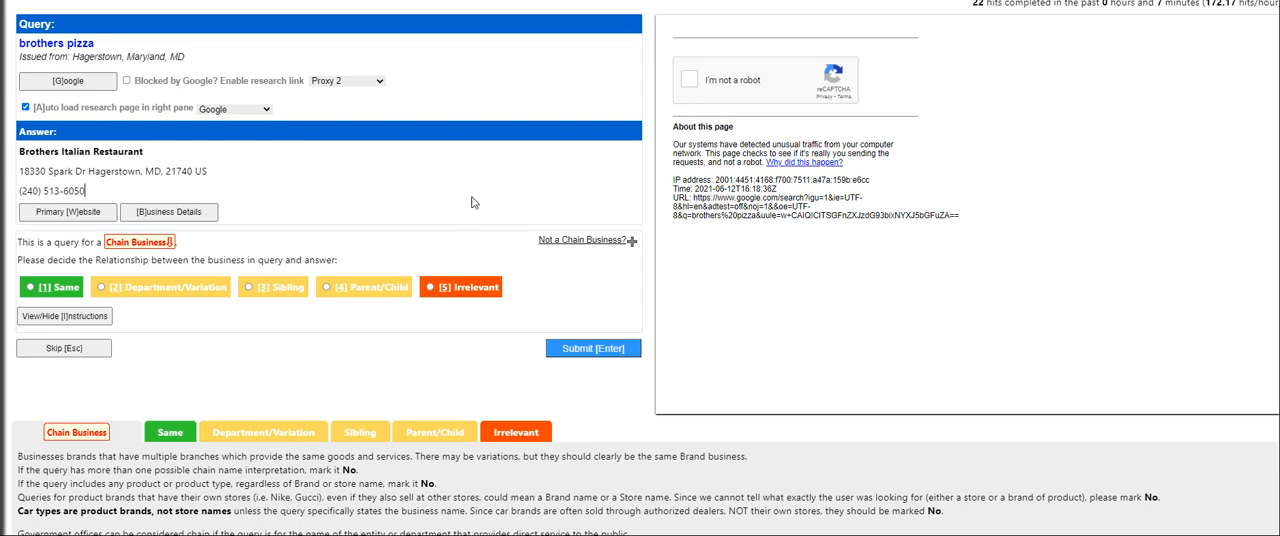
Try to reach the Brothers Italian Restaurant primary website, running Windows Network Diagnostics on the connection and closing the troubleshooter
{"action": "left_click", "coordinate": [68, 82]}
{"action": "left_click", "coordinate": [88, 217]}
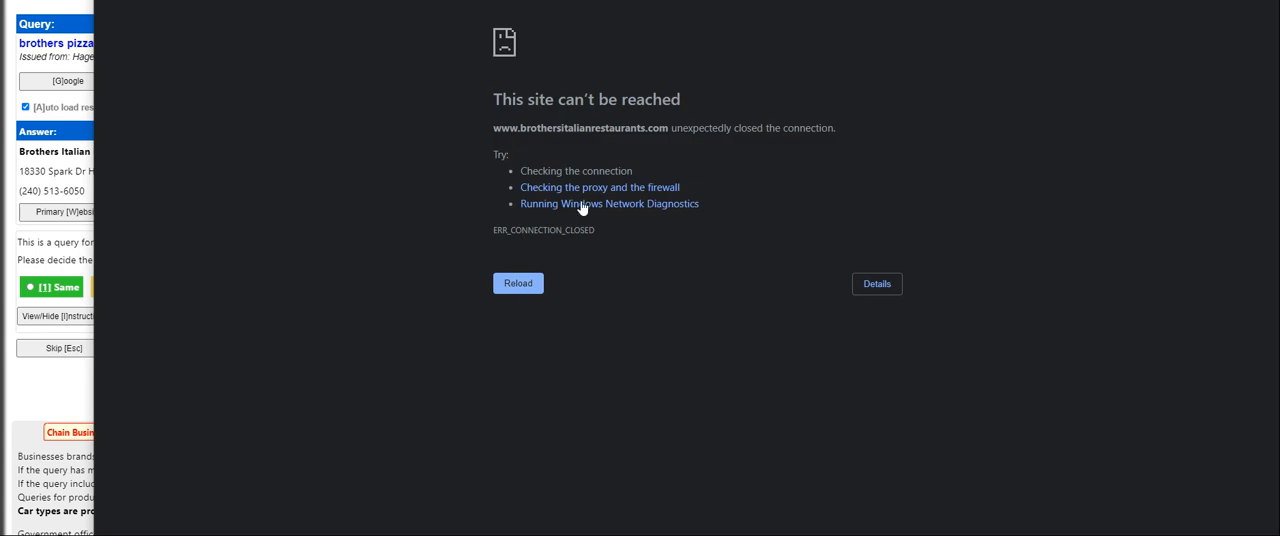
{"action": "left_click", "coordinate": [575, 205]}
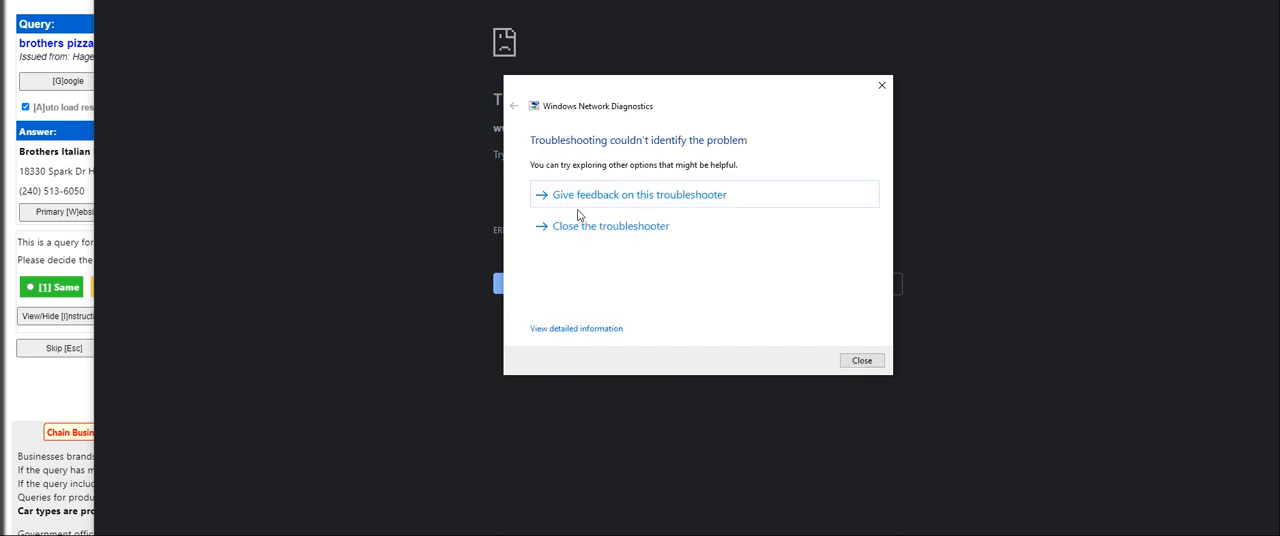
{"action": "left_click", "coordinate": [640, 228]}
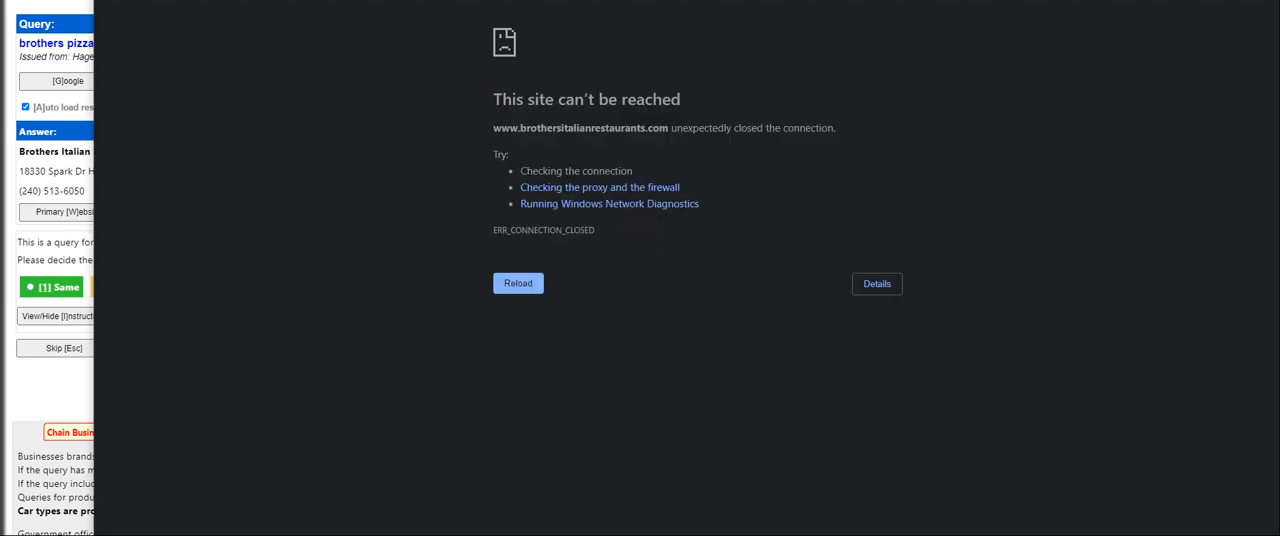
{"action": "left_click", "coordinate": [1272, 2]}
{"action": "left_click", "coordinate": [321, 181]}
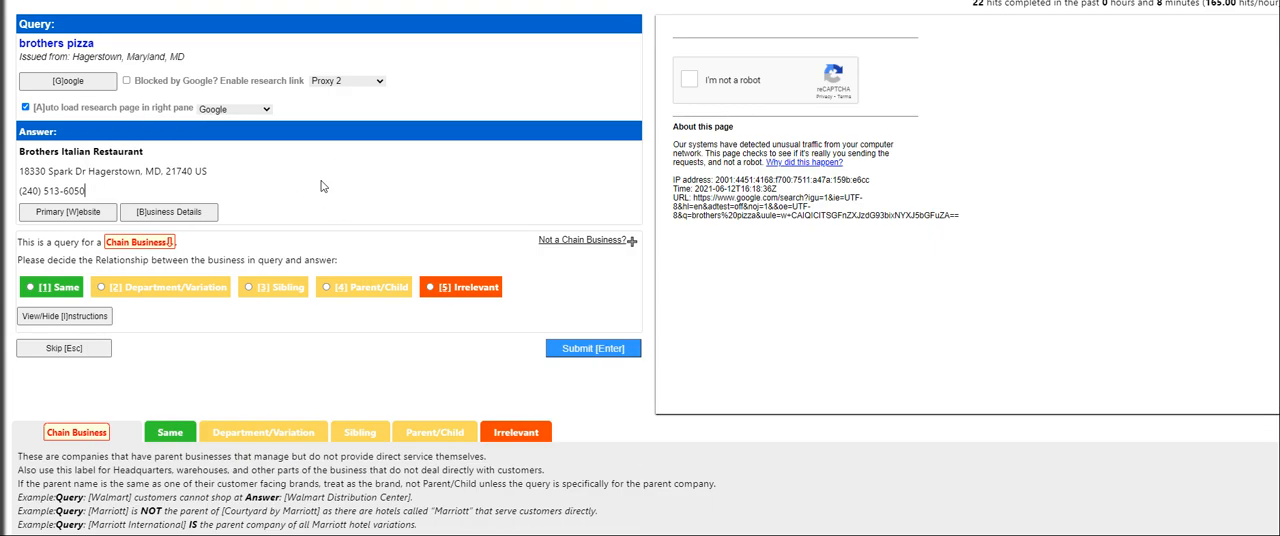
Try to look up the brothers pizza query text on Google in a separate tab, and close that tab
{"action": "double_click", "coordinate": [52, 43]}
{"action": "right_click", "coordinate": [48, 38]}
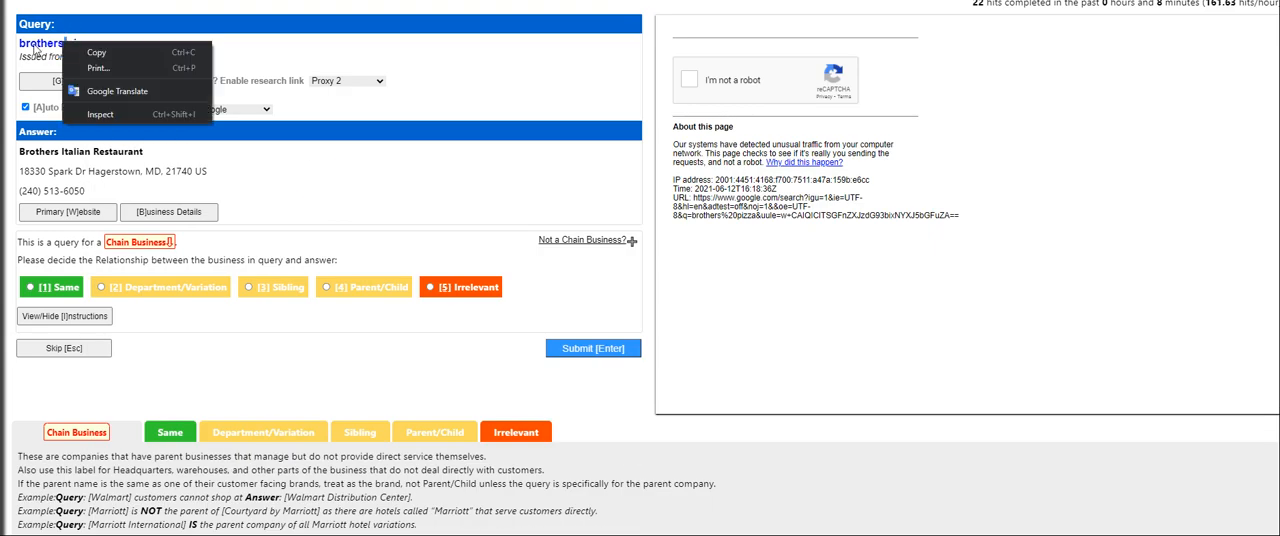
{"action": "left_click", "coordinate": [35, 43]}
{"action": "right_click", "coordinate": [45, 40]}
{"action": "left_click", "coordinate": [106, 70]}
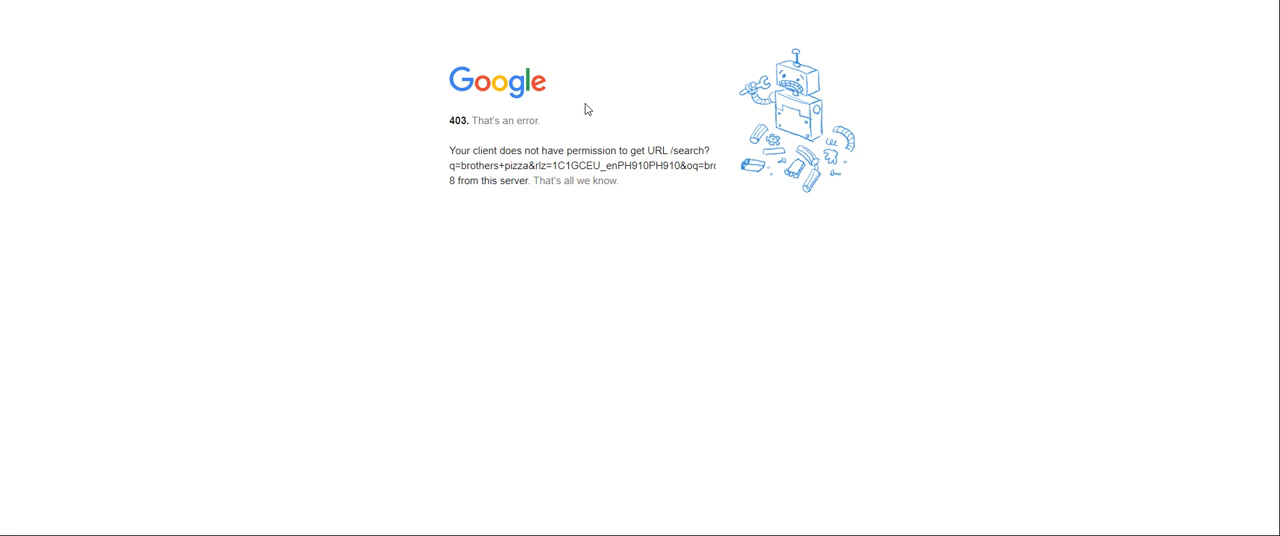
{"action": "key", "text": "ctrl+w"}
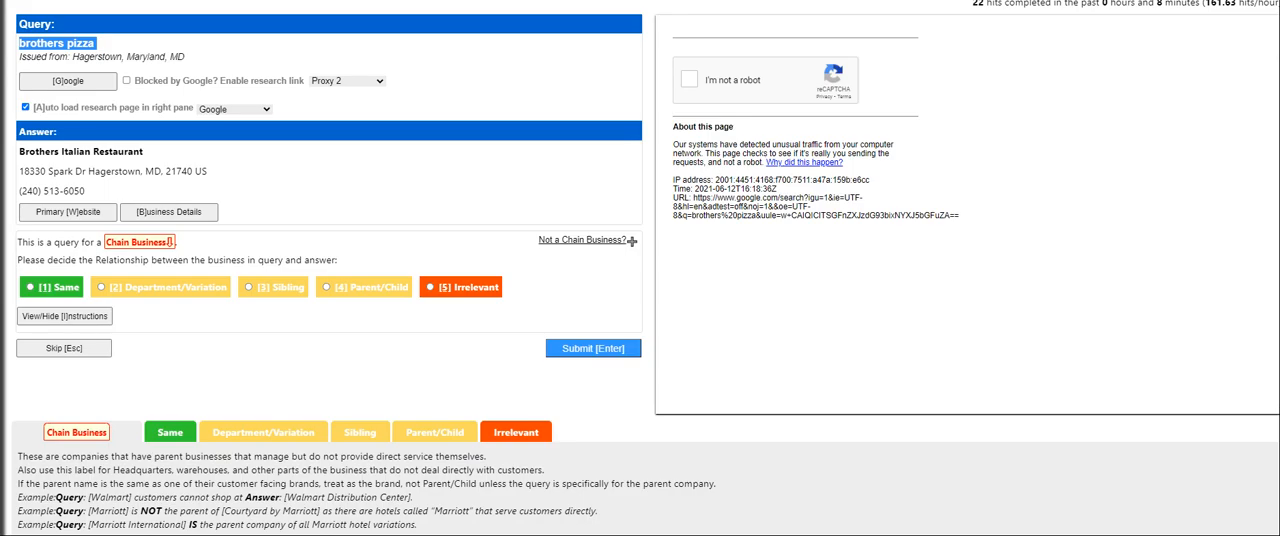
Search Google for brothers pizza in a new, reduced-size incognito window and review the listed businesses
{"action": "key", "text": "alt+f"}
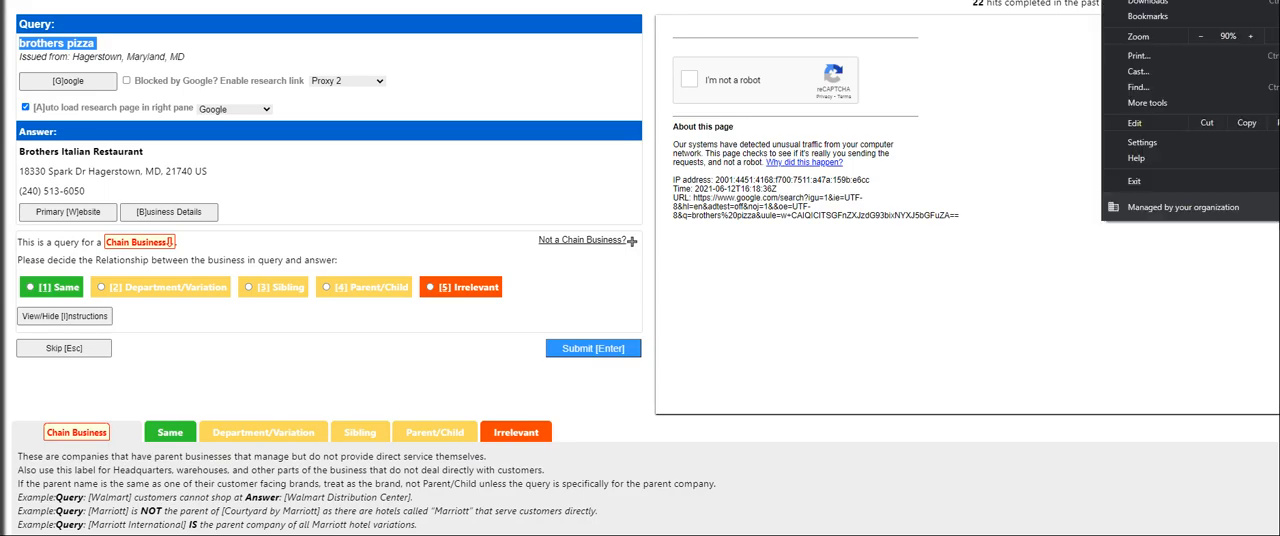
{"action": "key", "text": "i"}
{"action": "key", "text": "super+Down"}
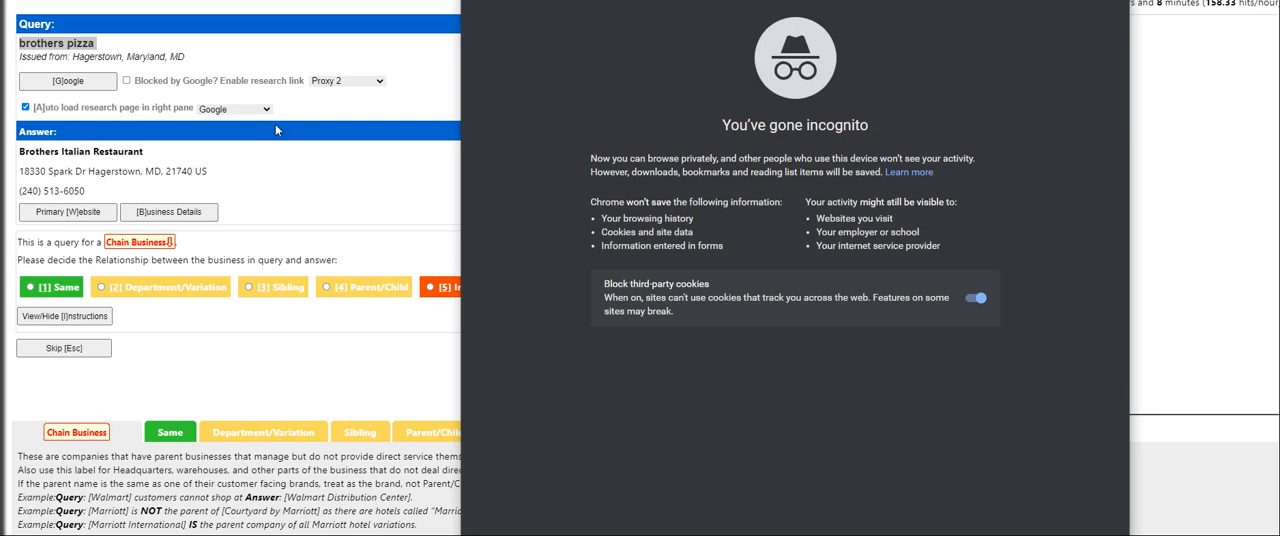
{"action": "left_click", "coordinate": [64, 37]}
{"action": "triple_click", "coordinate": [64, 40]}
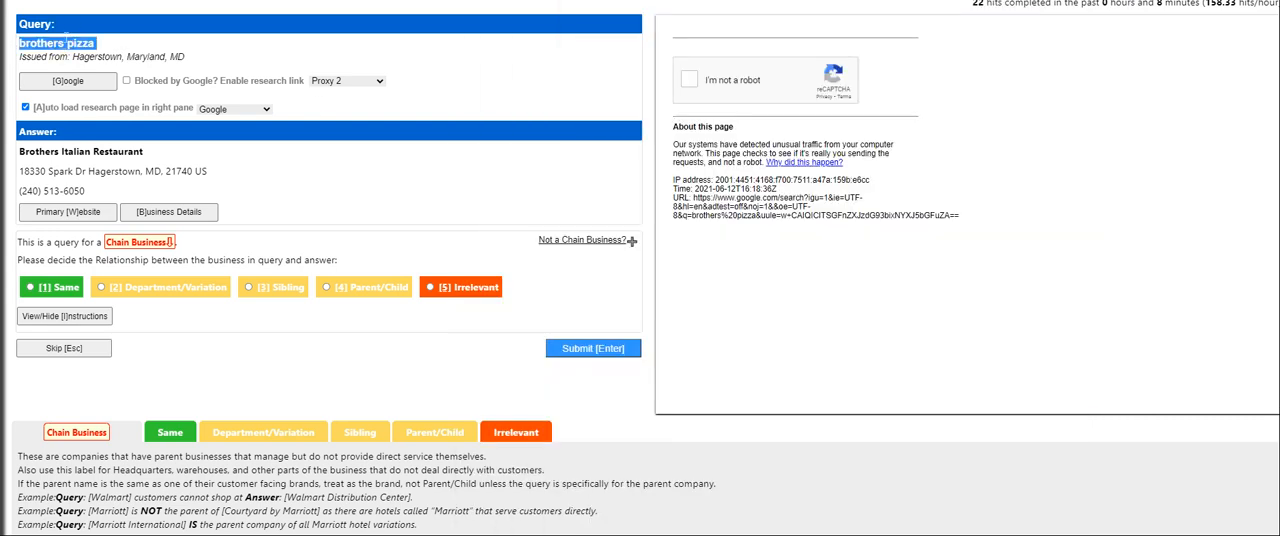
{"action": "key", "text": "alt+Tab"}
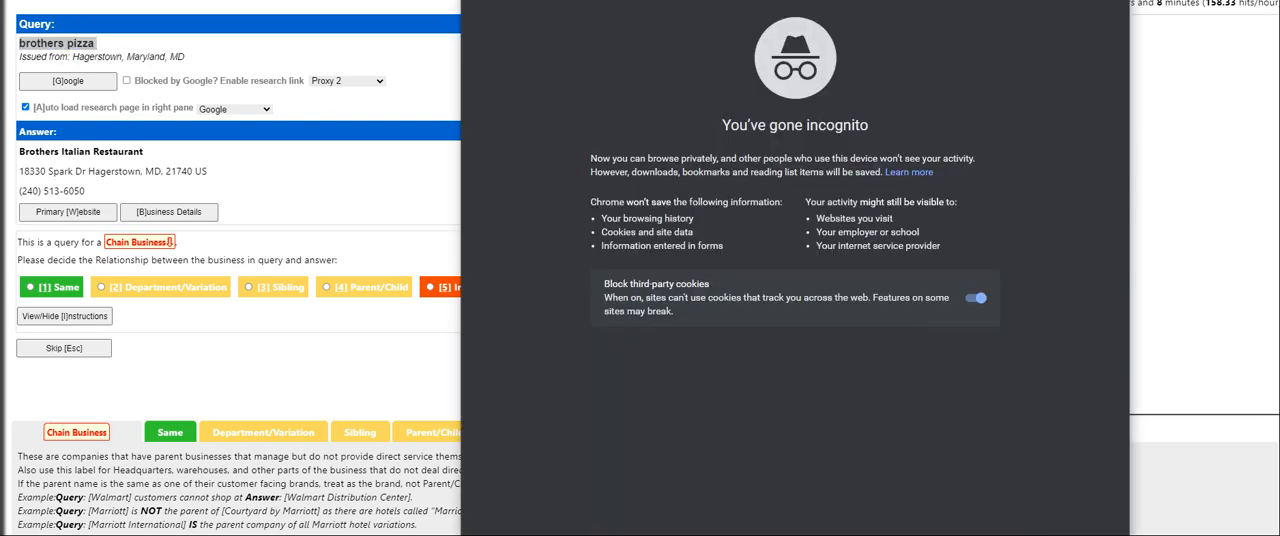
{"action": "key", "text": "ctrl+v"}
{"action": "key", "text": "Return"}
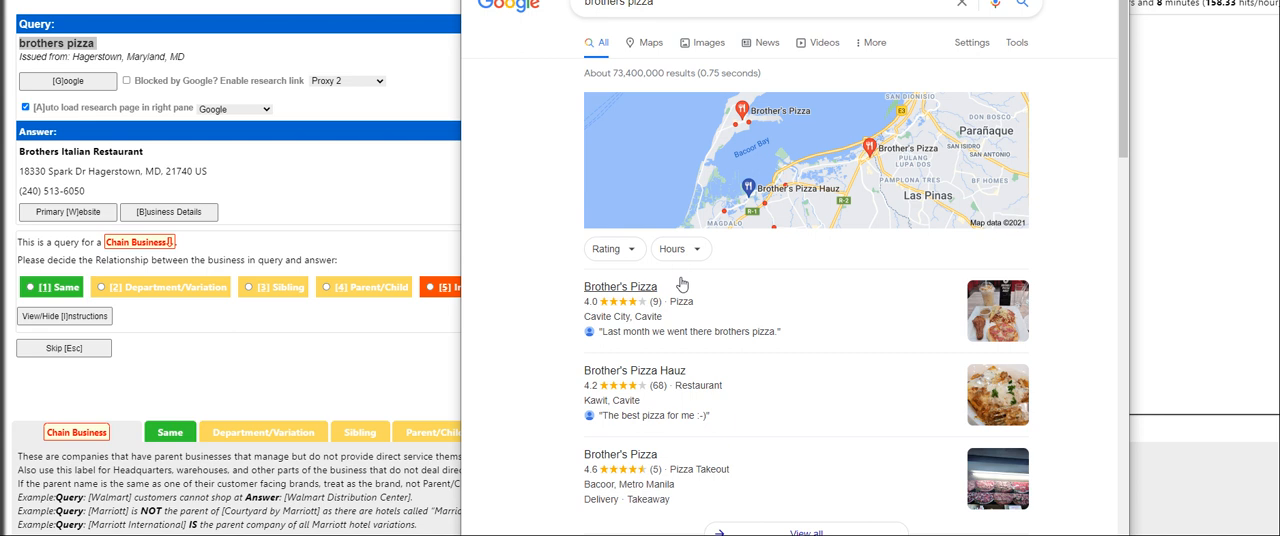
{"action": "scroll", "coordinate": [643, 297], "scroll_direction": "down", "scroll_amount": 1}
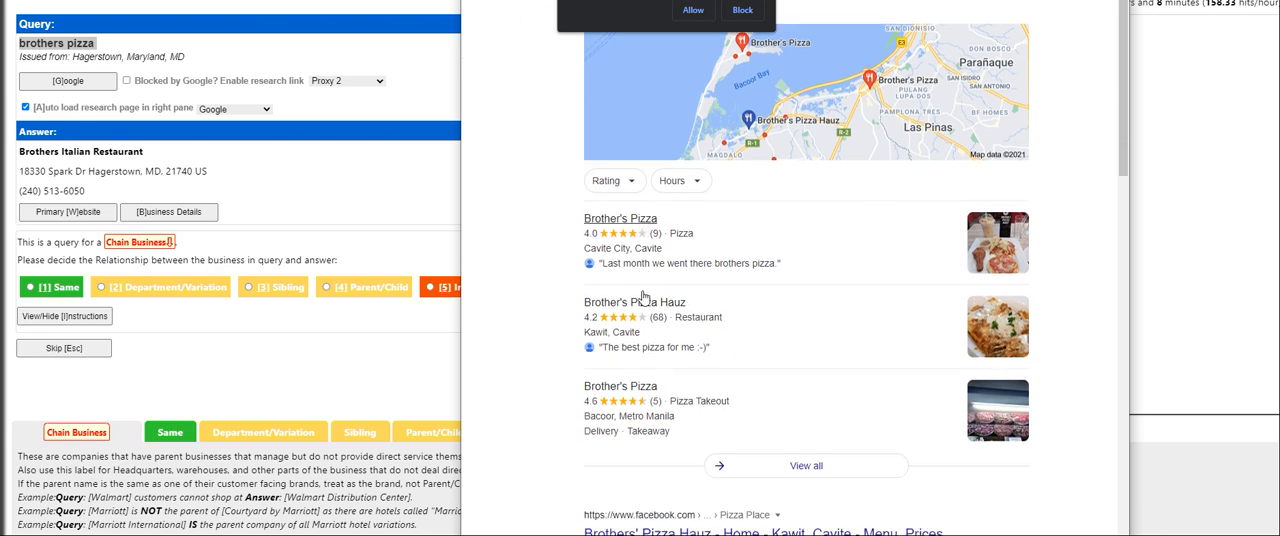
{"action": "scroll", "coordinate": [643, 297], "scroll_direction": "up", "scroll_amount": 1}
{"action": "scroll", "coordinate": [643, 297], "scroll_direction": "down", "scroll_amount": 4}
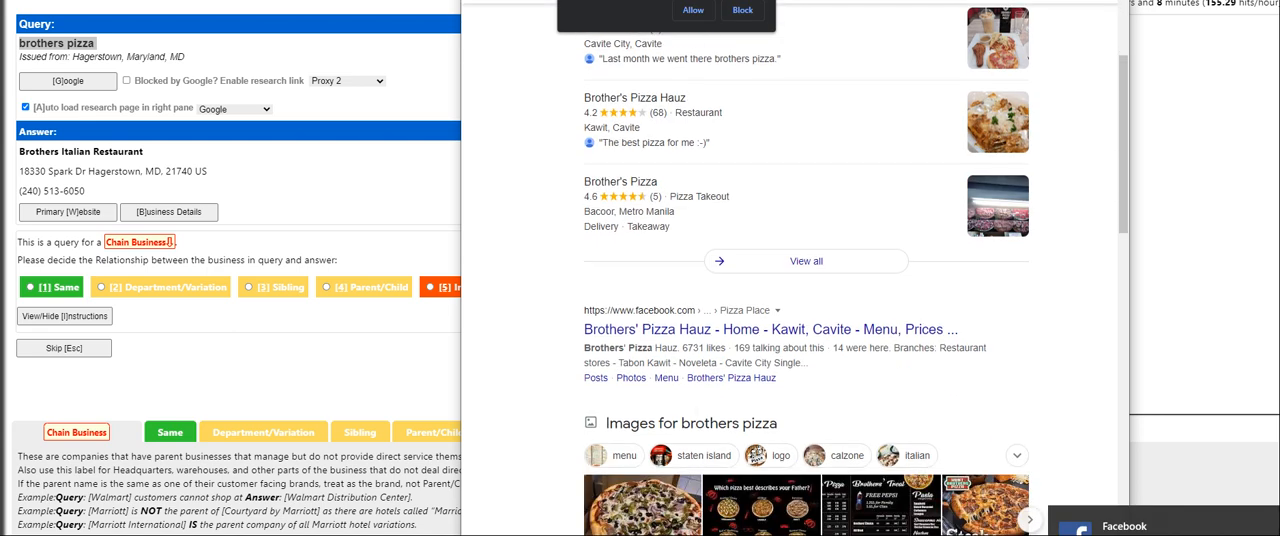
{"action": "scroll", "coordinate": [686, 394], "scroll_direction": "down", "scroll_amount": 3}
Search Google for Brothers Italian Restaurant in the incognito window, blocking the site's permission request, and open the restaurant's Facebook page
{"action": "left_click", "coordinate": [266, 182]}
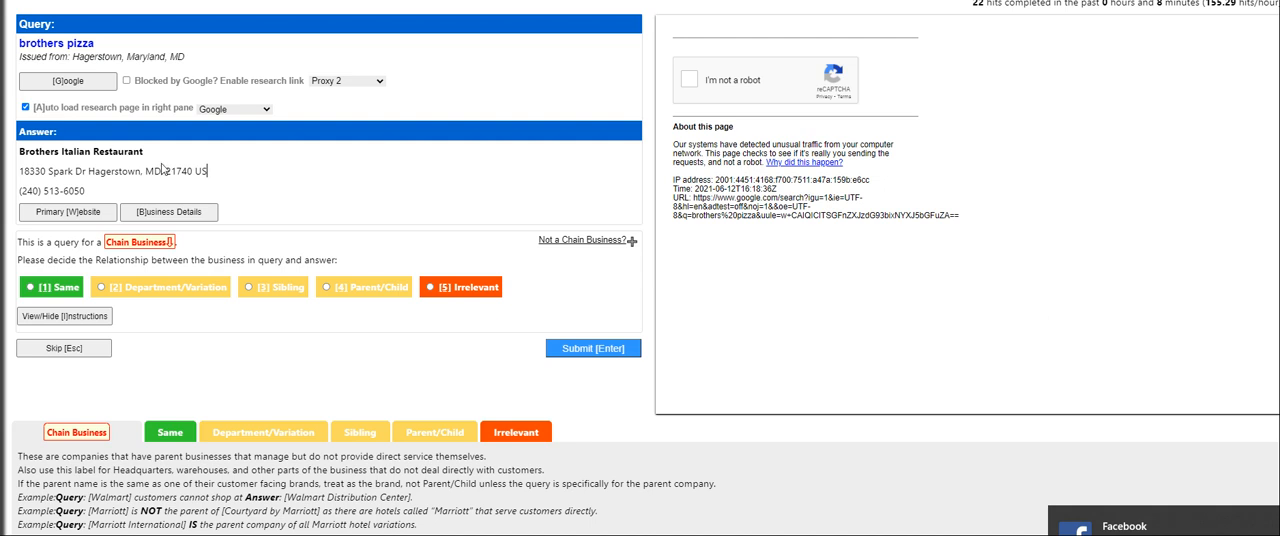
{"action": "triple_click", "coordinate": [88, 150]}
{"action": "key", "text": "alt+Tab"}
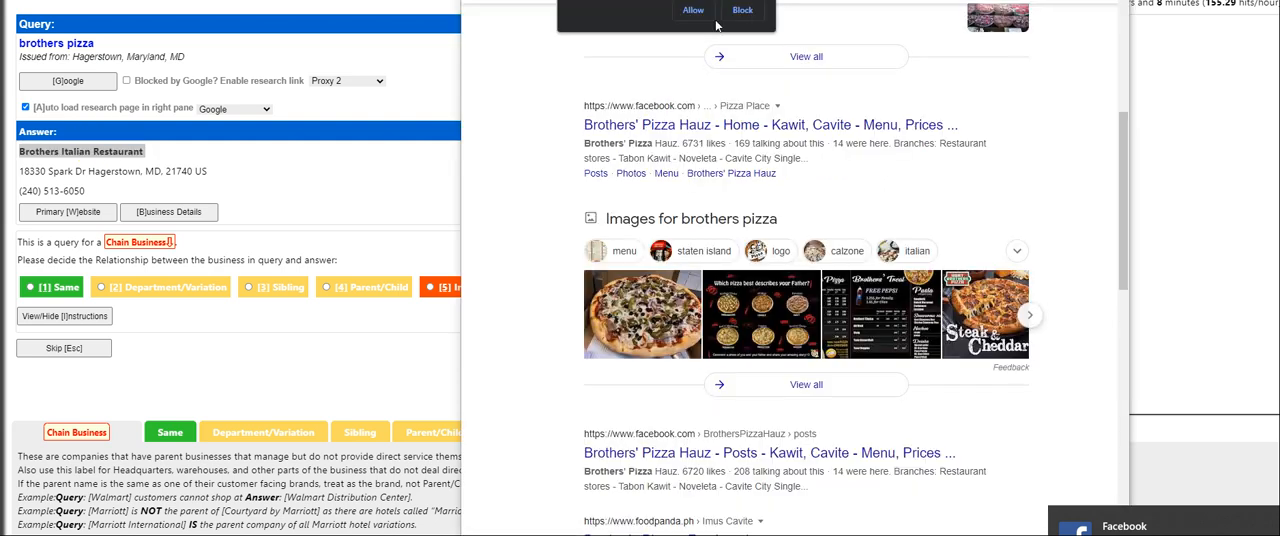
{"action": "left_click", "coordinate": [750, 14]}
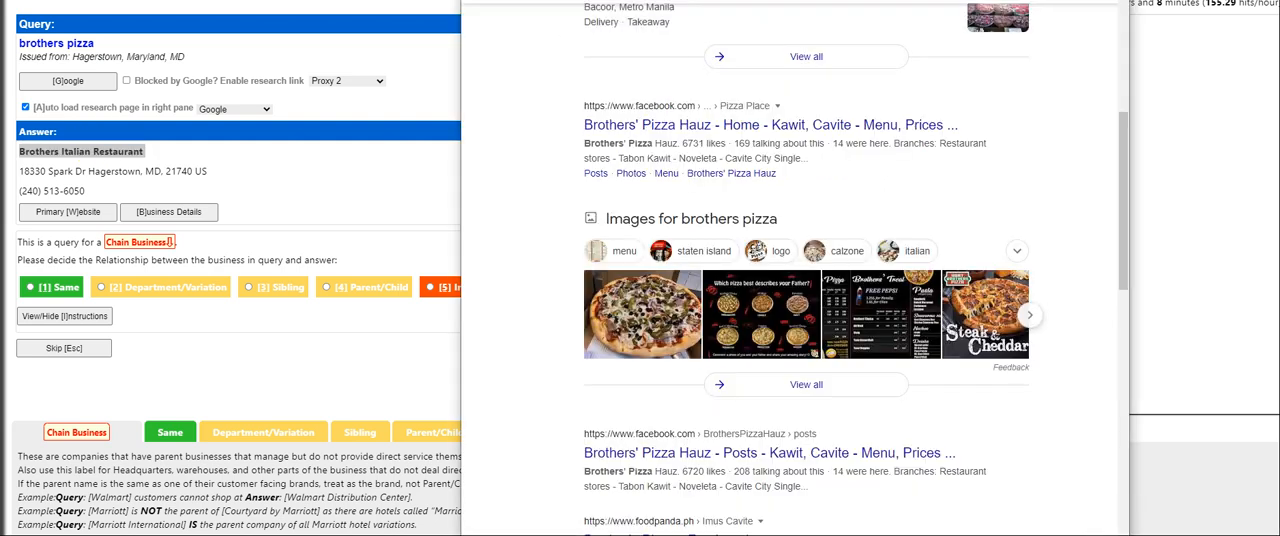
{"action": "key", "text": "Return"}
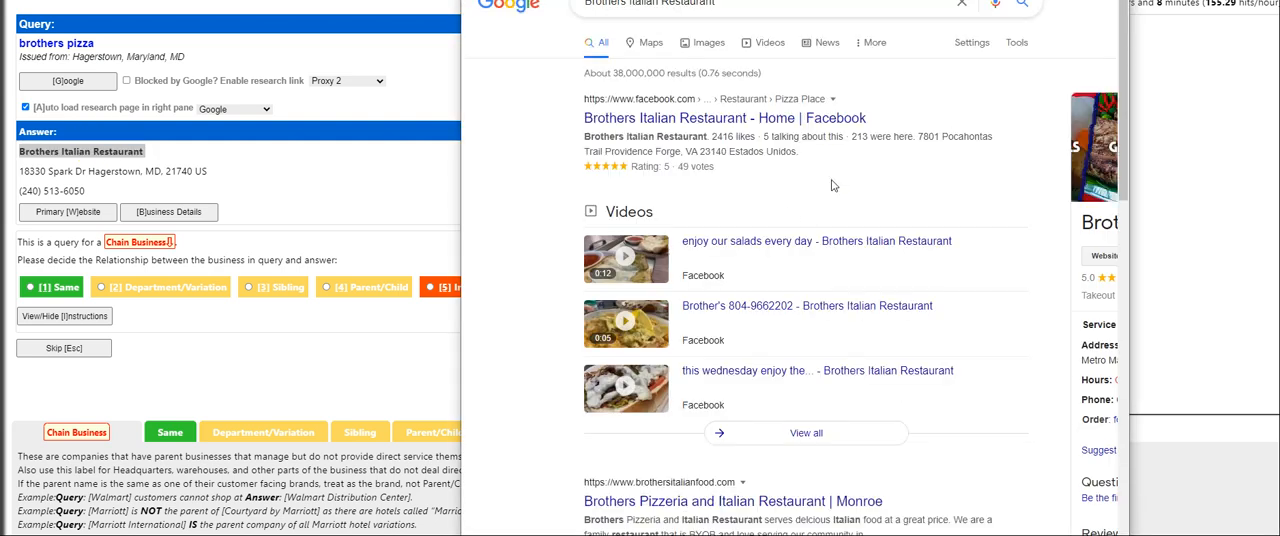
{"action": "left_click", "coordinate": [727, 126]}
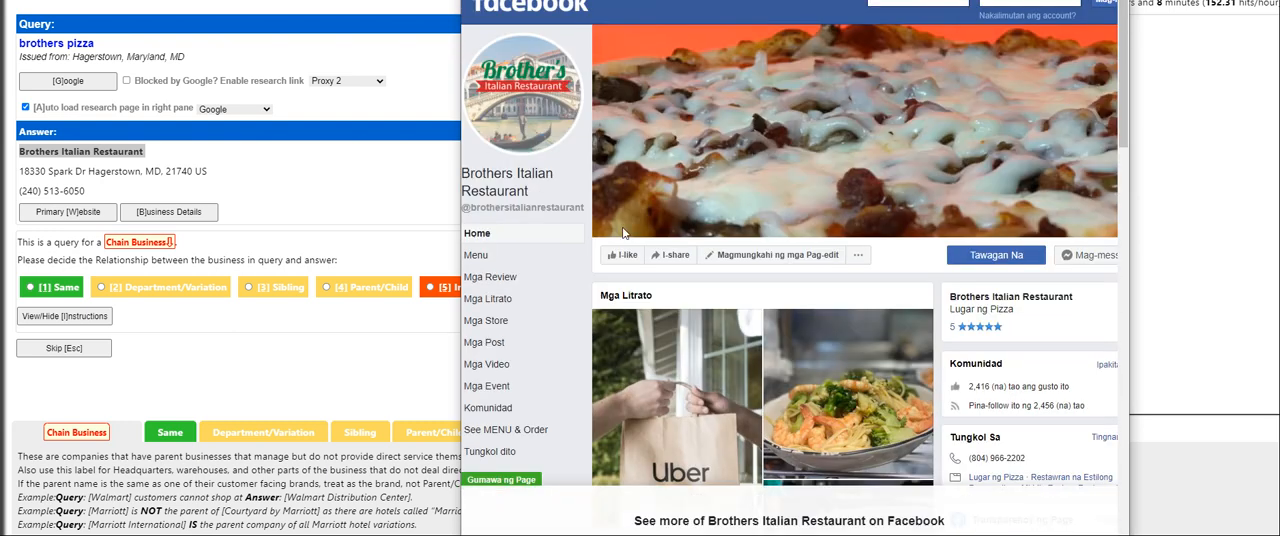
Check the Google results for brothers pizza again, including Brothers' Pizza Hauz, and rate the Brothers Italian Restaurant answer as Irrelevant
{"action": "triple_click", "coordinate": [76, 44]}
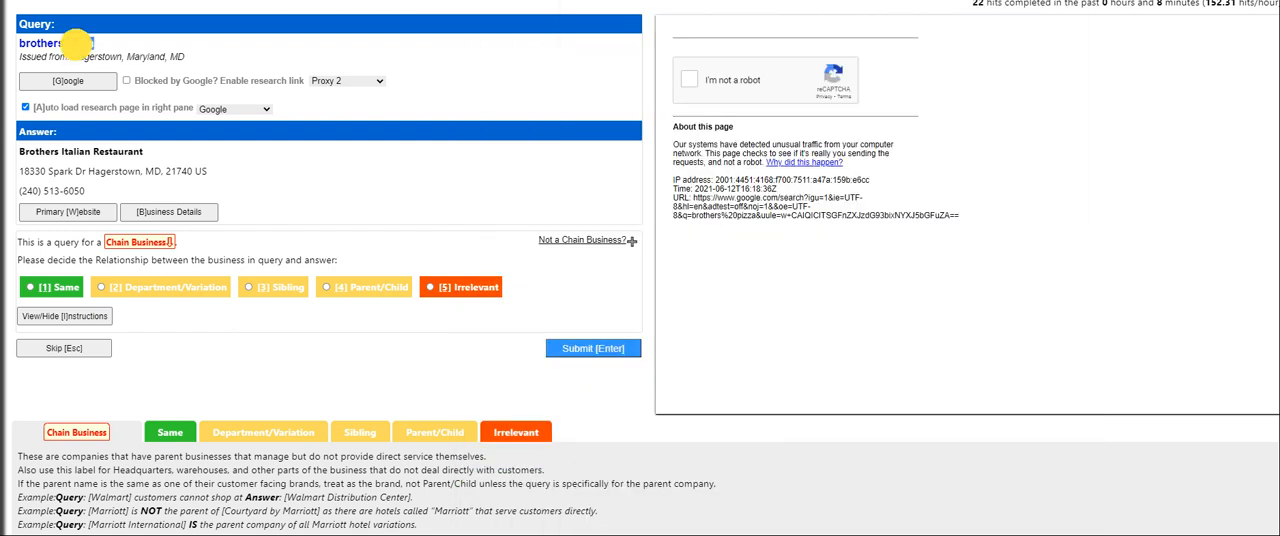
{"action": "key", "text": "alt+Tab"}
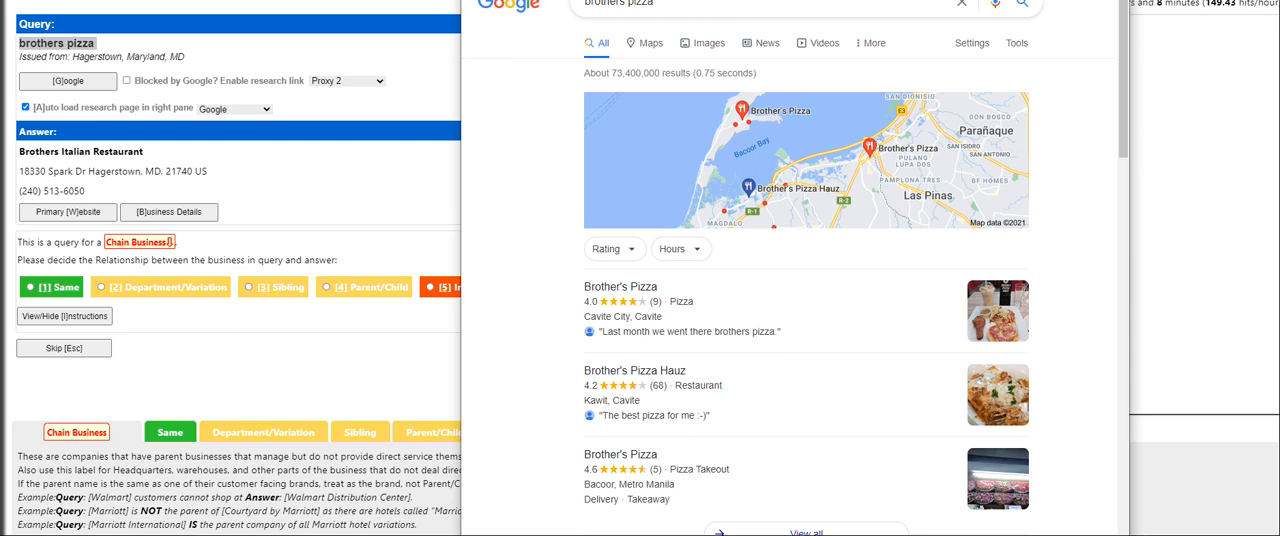
{"action": "scroll", "coordinate": [655, 157], "scroll_direction": "down", "scroll_amount": 2}
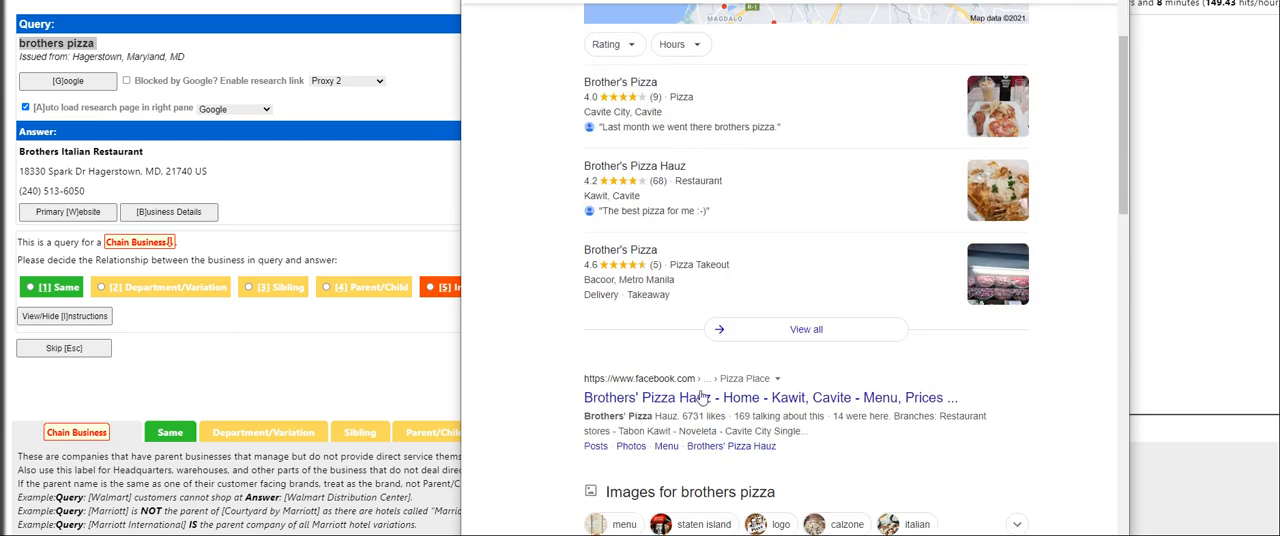
{"action": "left_click", "coordinate": [704, 398]}
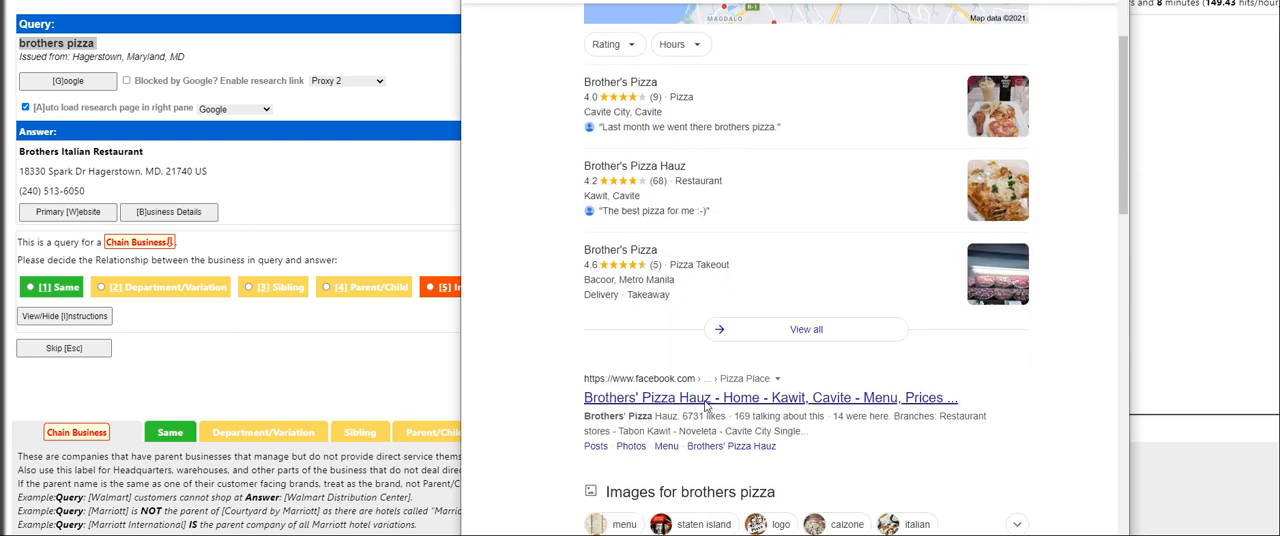
{"action": "key", "text": "alt+Left"}
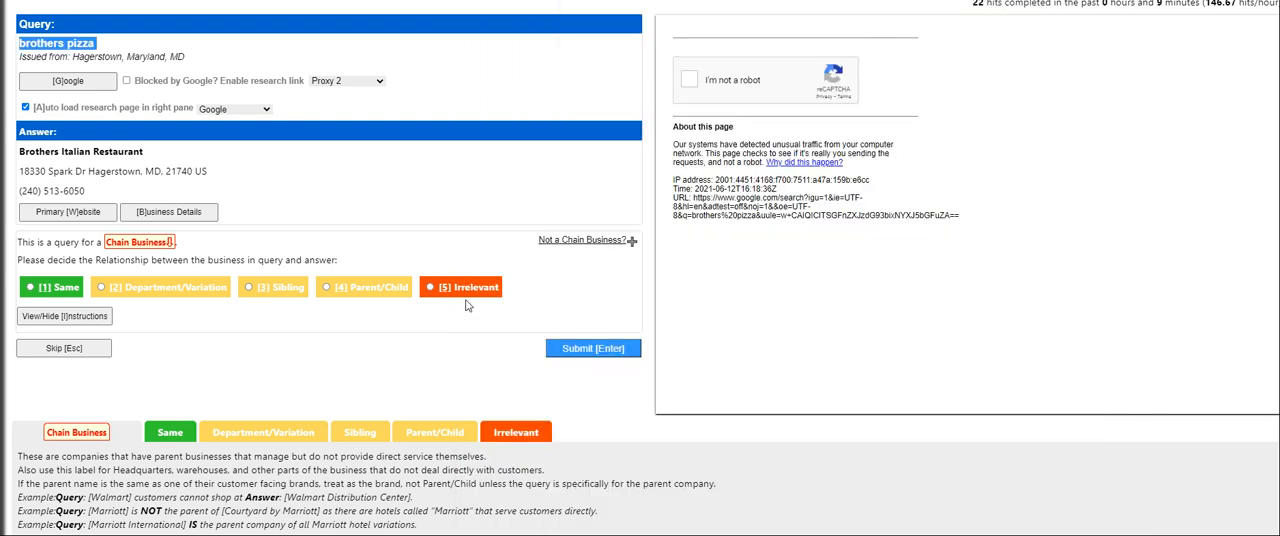
{"action": "left_click", "coordinate": [466, 290]}
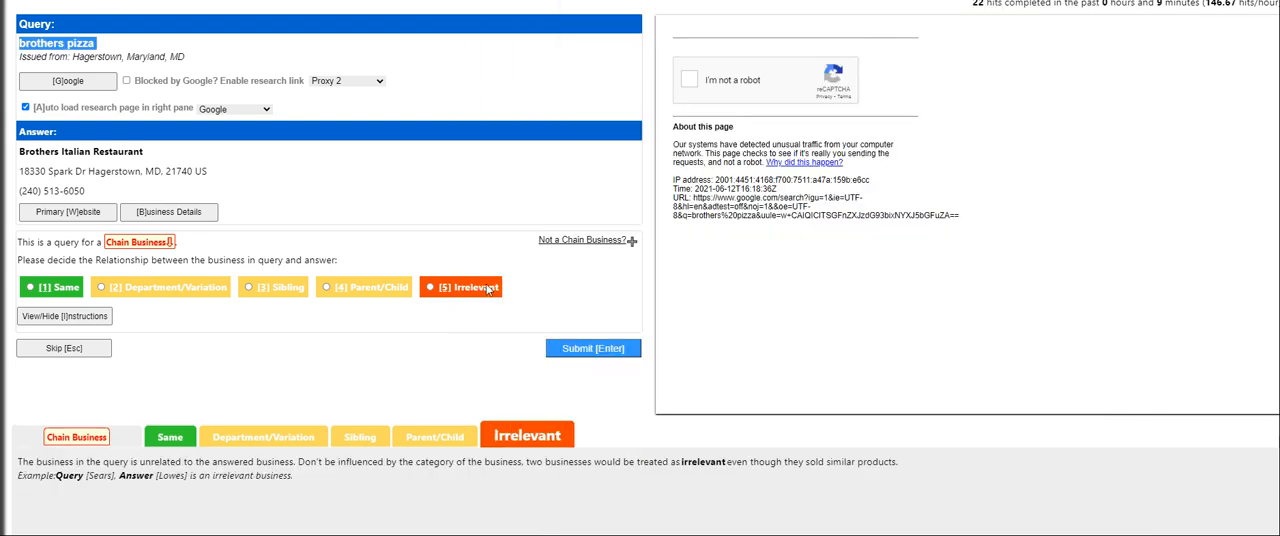
Try to pass the reCAPTCHA check in the research pane and submit the Irrelevant rating for Brothers Italian Restaurant
{"action": "left_click", "coordinate": [690, 80]}
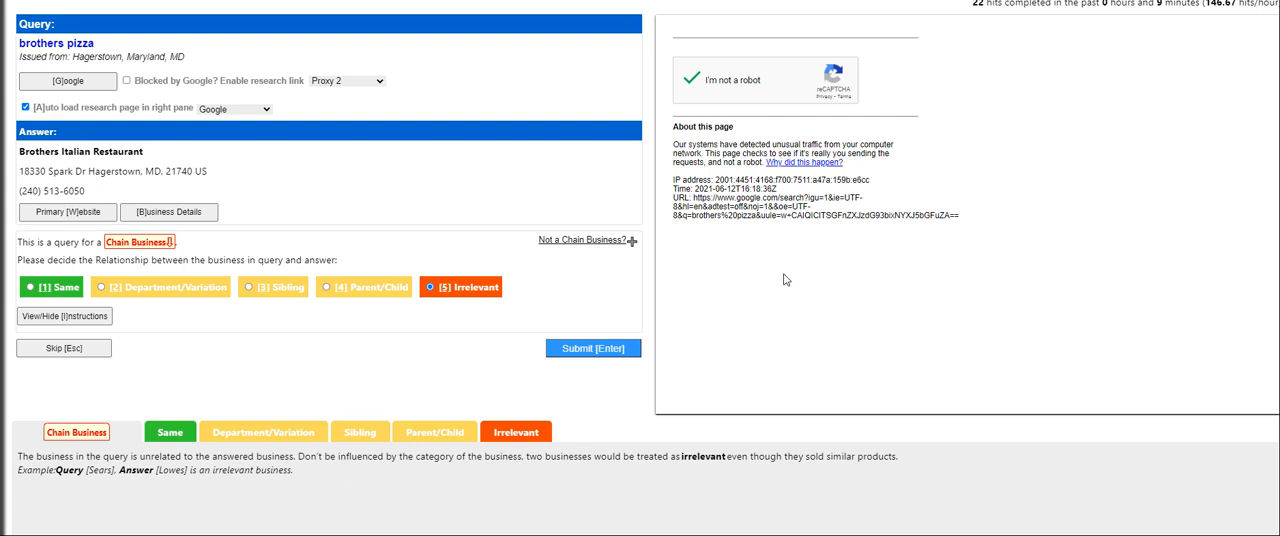
{"action": "left_click", "coordinate": [681, 80]}
{"action": "left_click", "coordinate": [580, 350]}
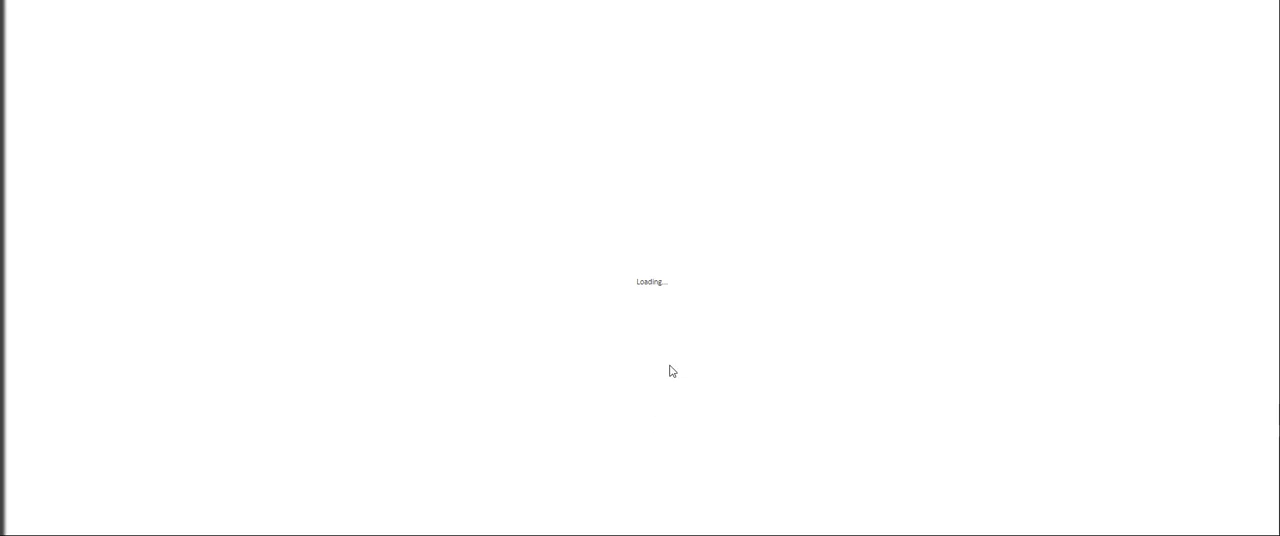
{"action": "left_click", "coordinate": [395, 199]}
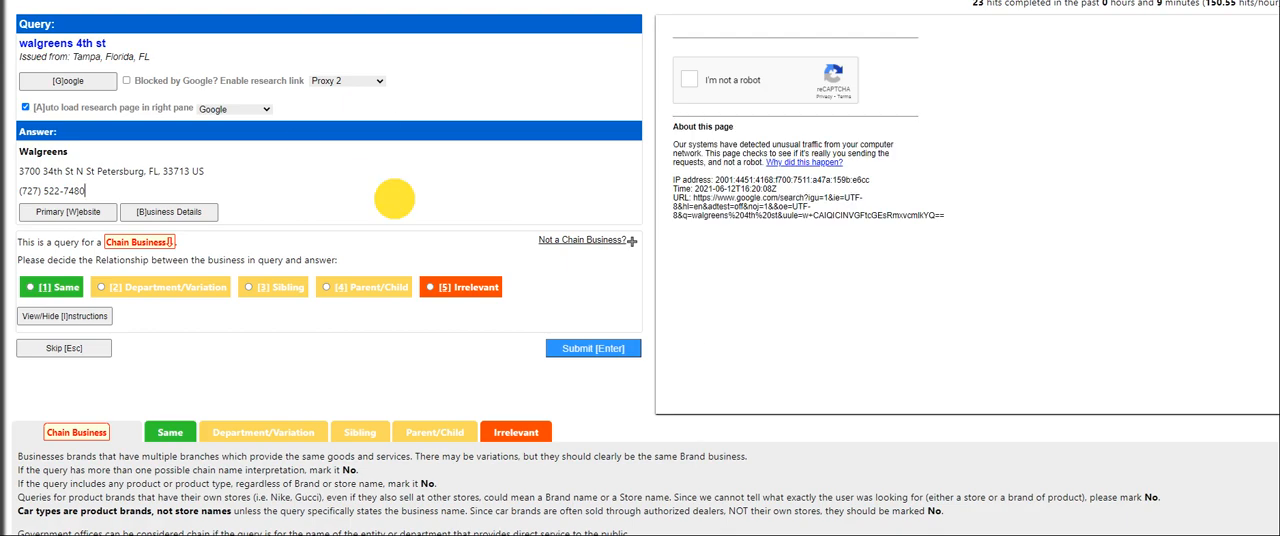
Check the Walgreens answer's primary website, close it, and submit the walgreens 4th st pair as Same
{"action": "left_click", "coordinate": [88, 211]}
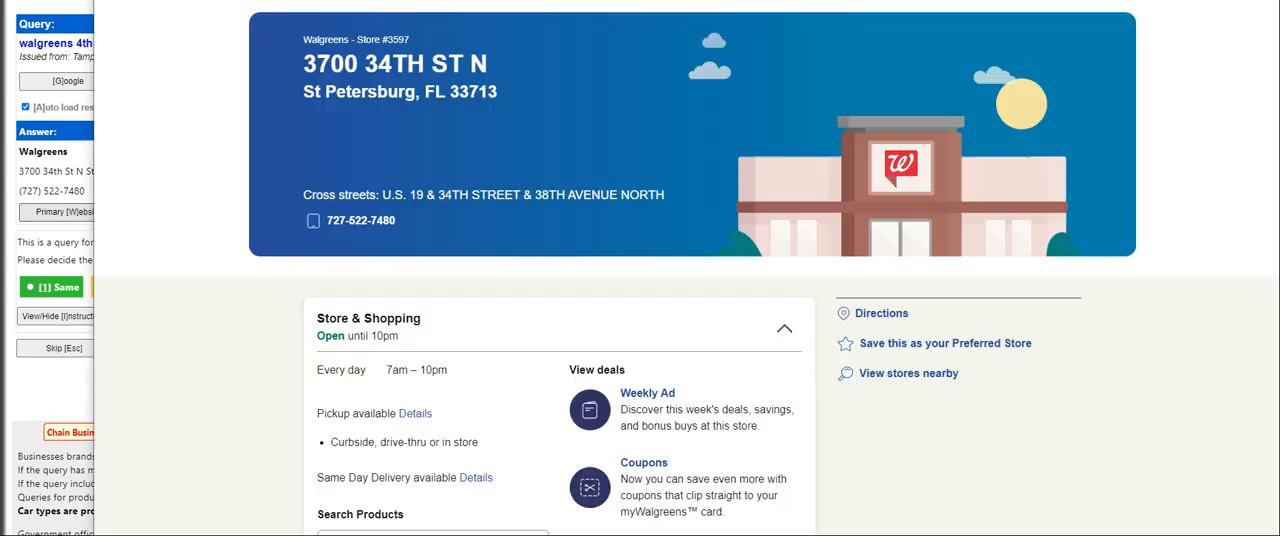
{"action": "left_click", "coordinate": [1258, 1]}
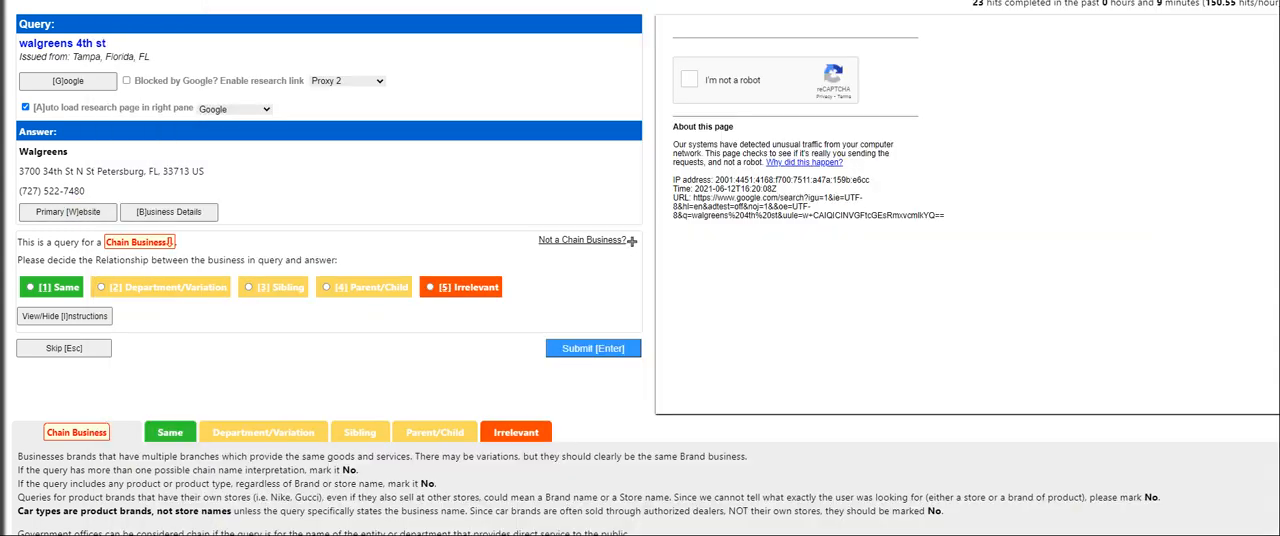
{"action": "left_click", "coordinate": [42, 289]}
{"action": "left_click", "coordinate": [582, 348]}
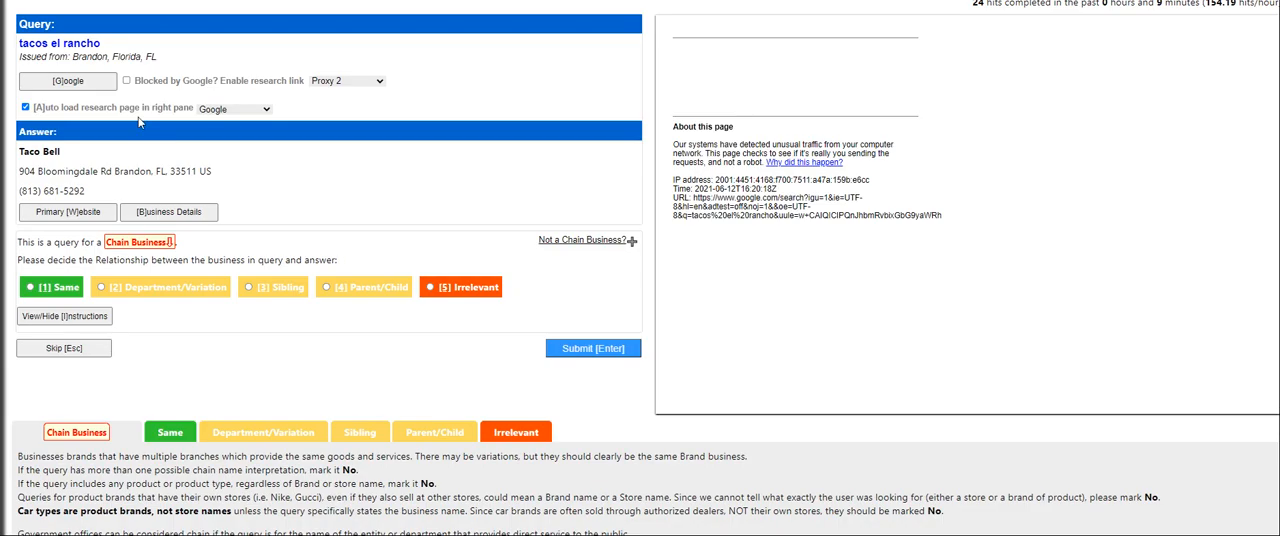
Try to look up the tacos el rancho query on Google, including through Proxy 3, and close the research page
{"action": "left_click", "coordinate": [84, 80]}
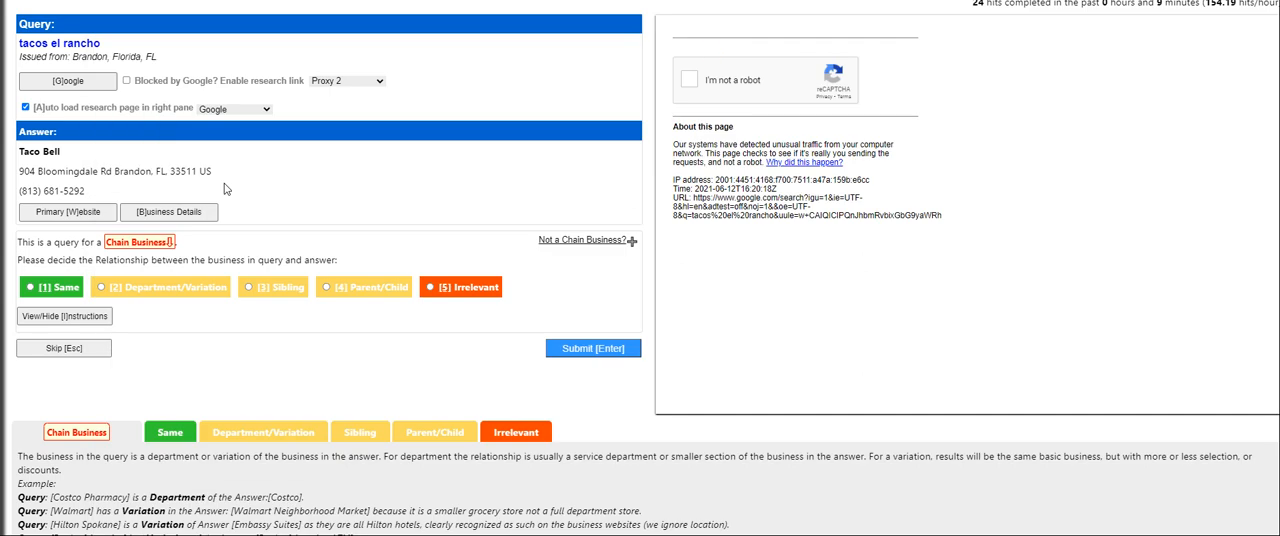
{"action": "left_click", "coordinate": [335, 81]}
{"action": "left_click", "coordinate": [332, 106]}
{"action": "left_click", "coordinate": [345, 81]}
{"action": "left_click", "coordinate": [370, 116]}
{"action": "left_click", "coordinate": [84, 82]}
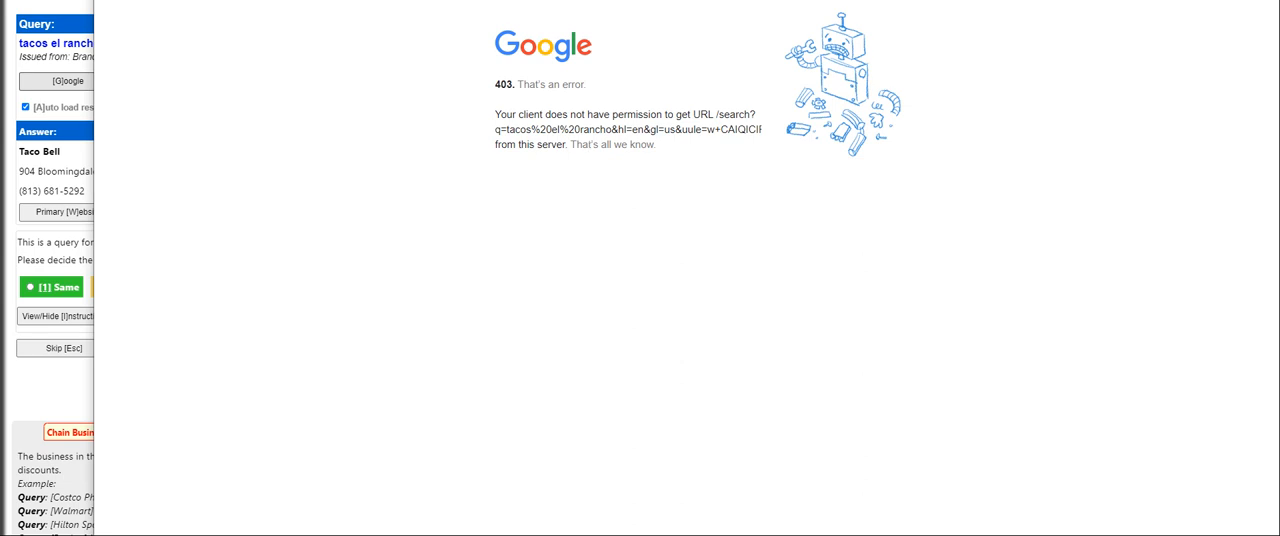
{"action": "left_click", "coordinate": [693, 113]}
{"action": "key", "text": "ctrl+w"}
{"action": "left_click", "coordinate": [721, 78]}
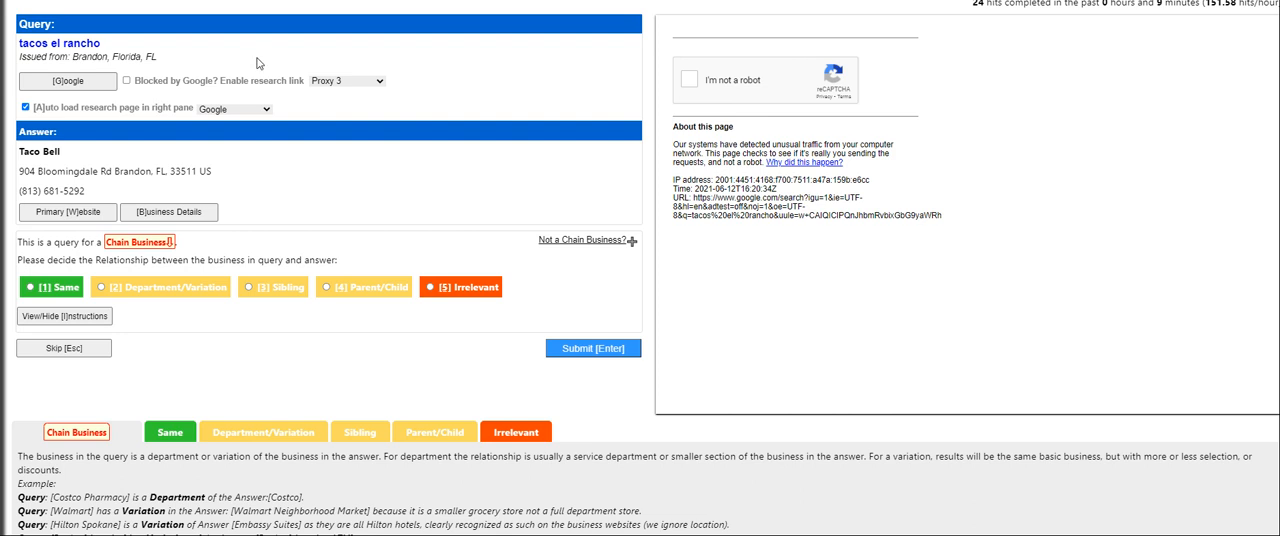
Search Google for tacos el rancho in a separate browser window and open the Orlando restaurant's website
{"action": "triple_click", "coordinate": [75, 40]}
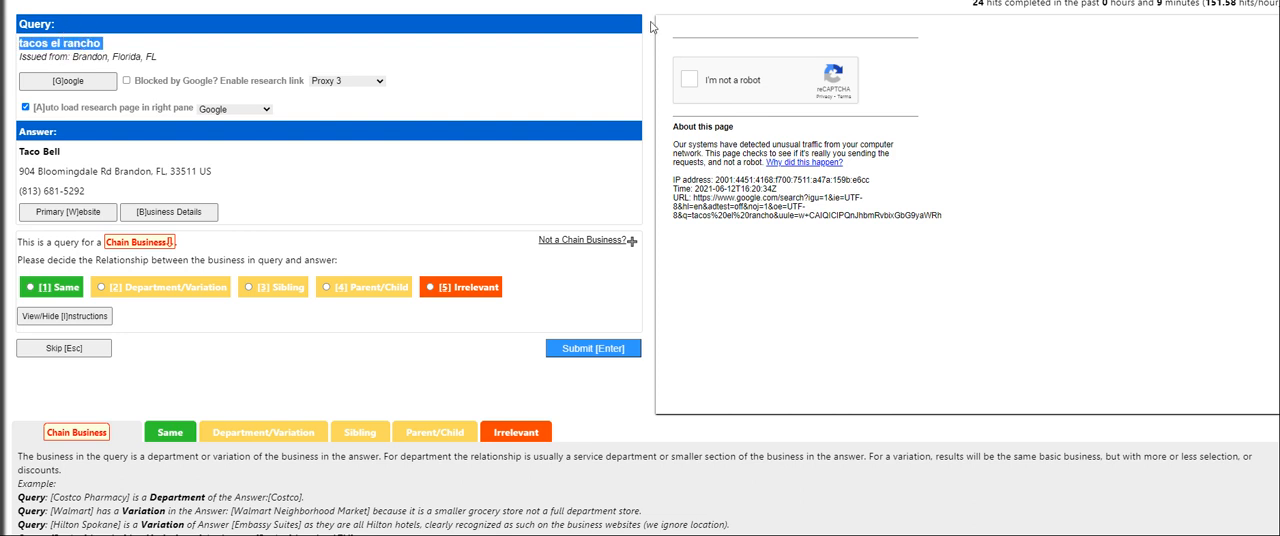
{"action": "left_click", "coordinate": [622, 534]}
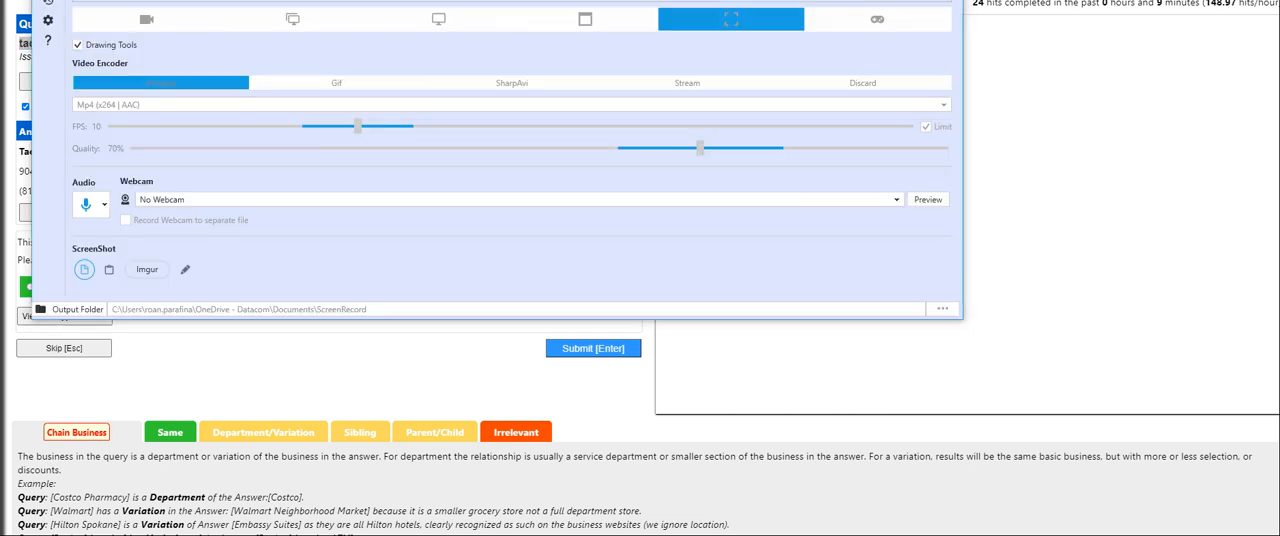
{"action": "left_click", "coordinate": [622, 534]}
{"action": "left_click", "coordinate": [622, 534]}
{"action": "key", "text": "alt+Tab"}
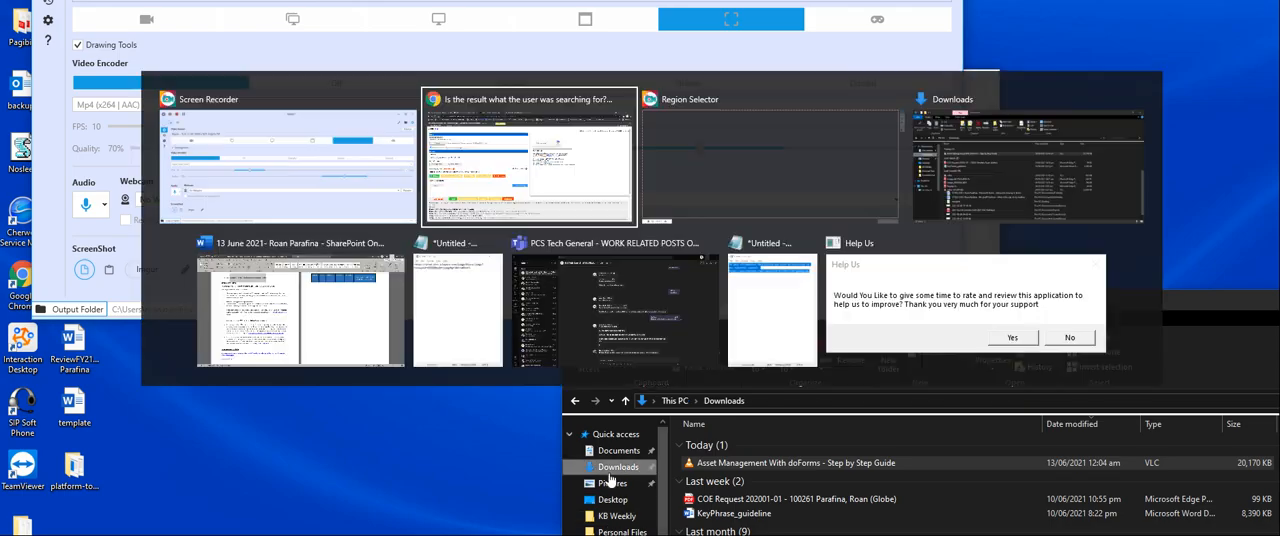
{"action": "left_click", "coordinate": [1279, 1]}
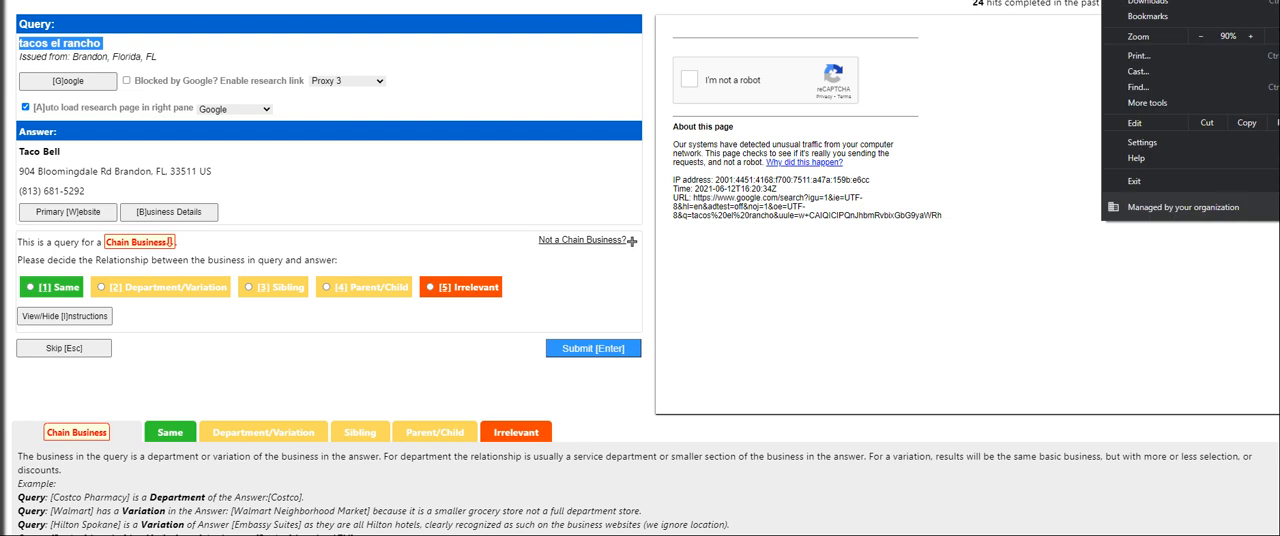
{"action": "left_click", "coordinate": [1170, 1]}
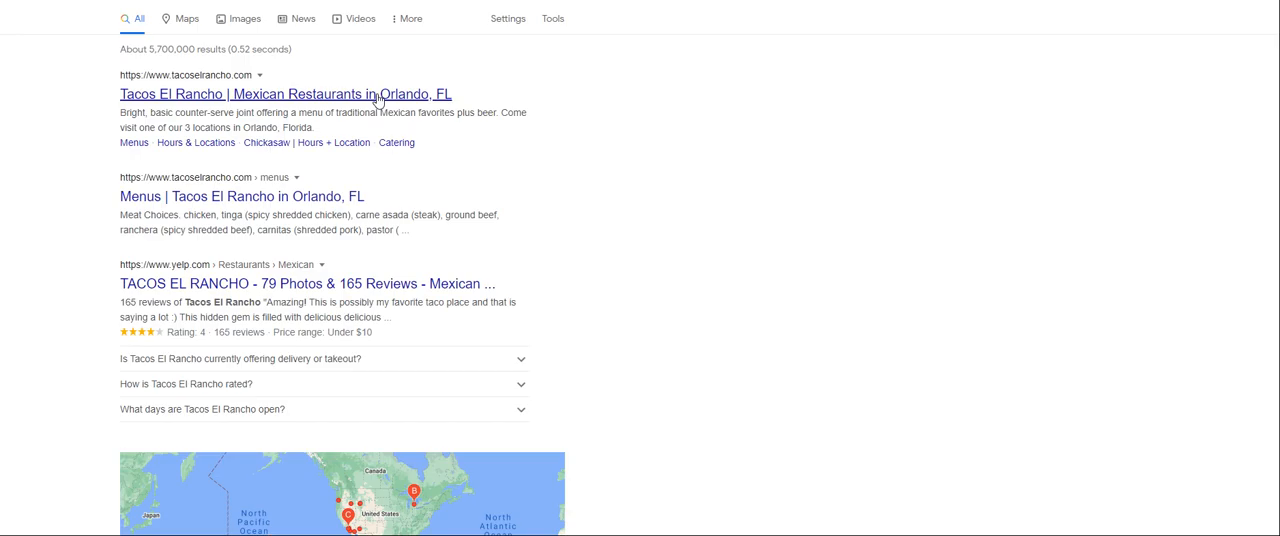
{"action": "left_click", "coordinate": [261, 95]}
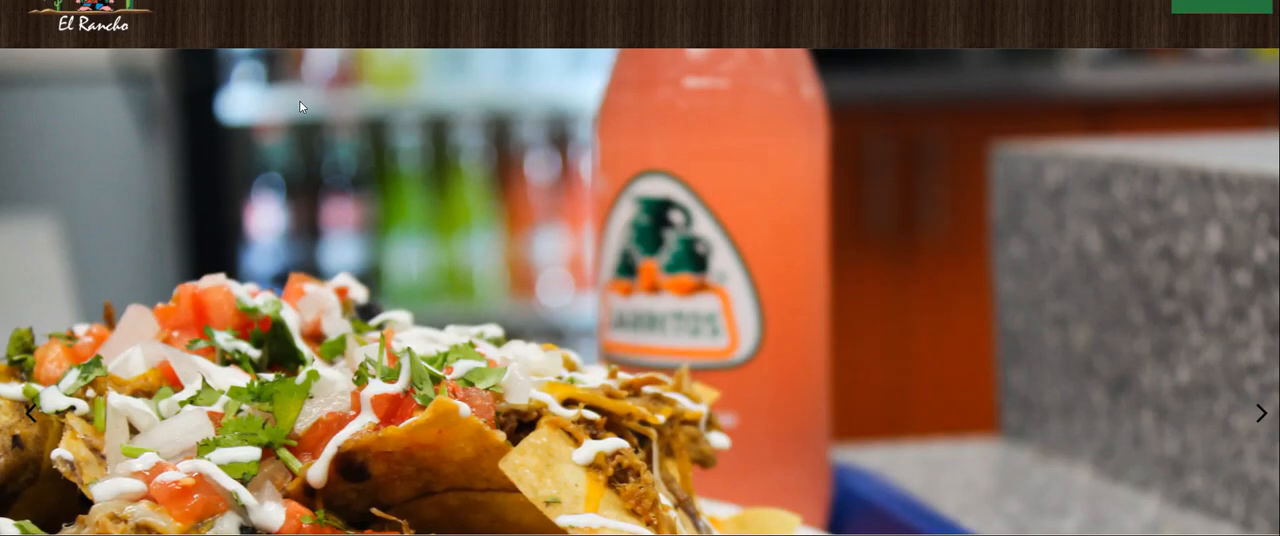
Rate the Taco Bell answer as Irrelevant, view its business details as the required research, and submit the rating
{"action": "key", "text": "alt+Tab"}
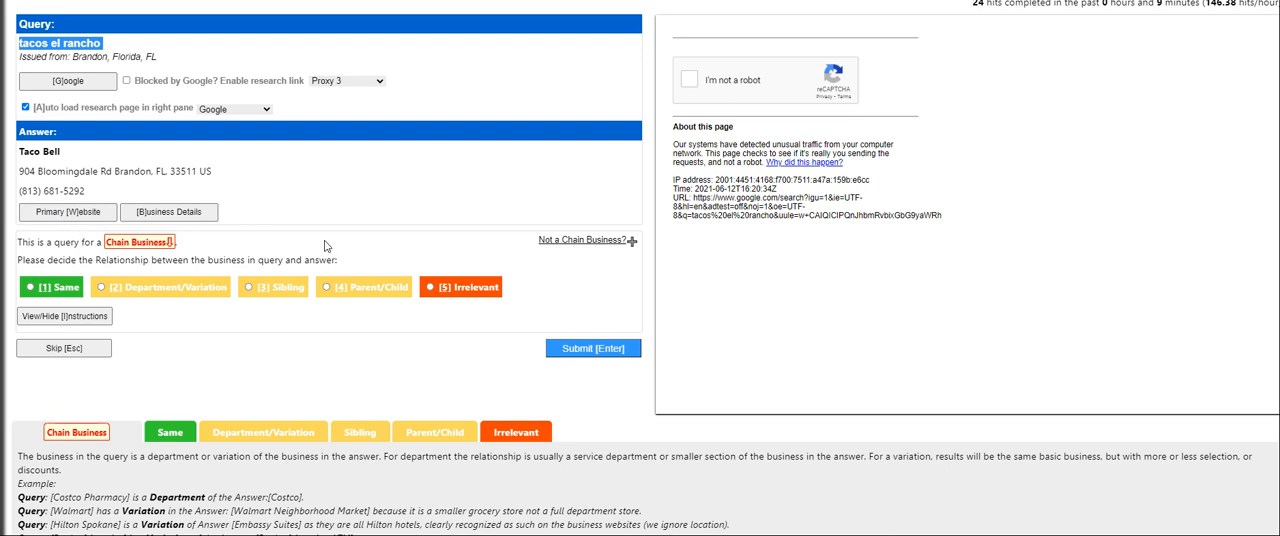
{"action": "left_click", "coordinate": [445, 287]}
{"action": "left_click", "coordinate": [567, 360]}
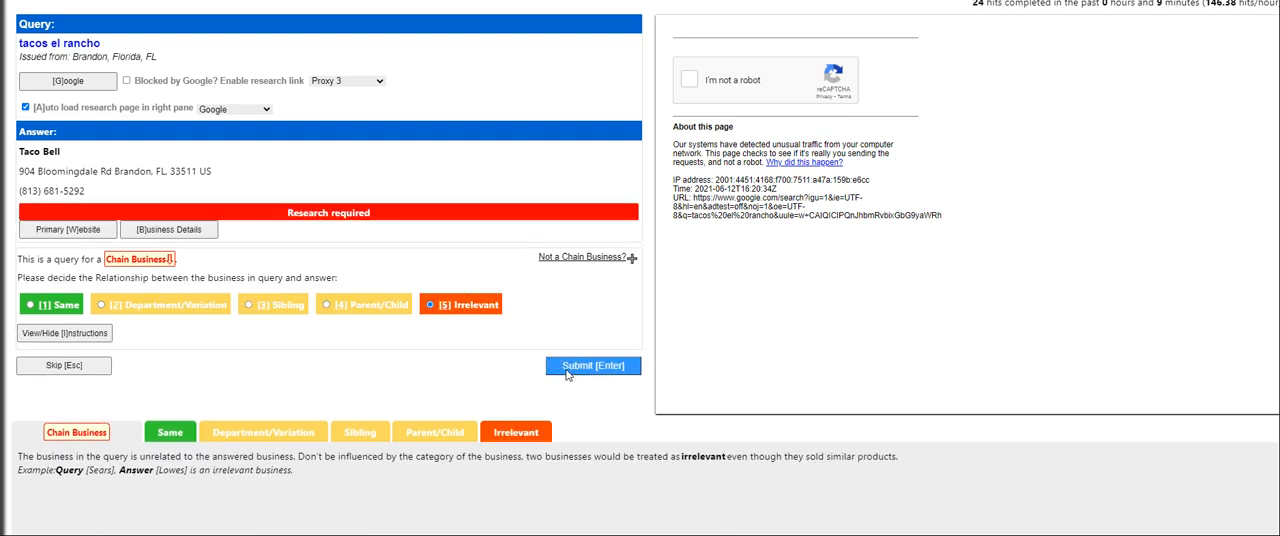
{"action": "left_click", "coordinate": [212, 229]}
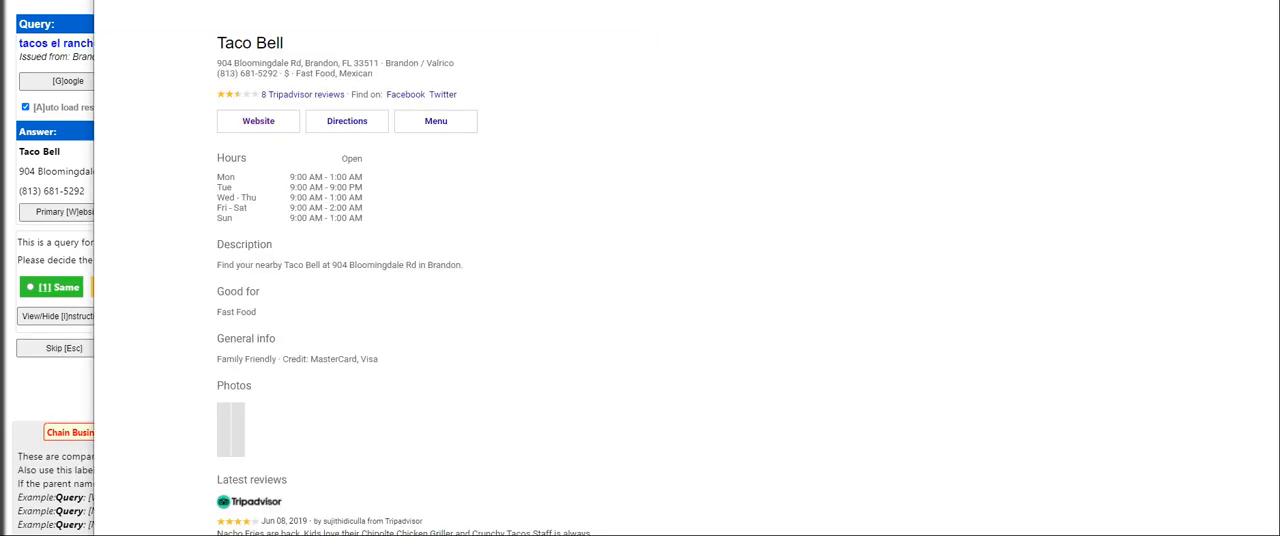
{"action": "key", "text": "ctrl+w"}
{"action": "left_click", "coordinate": [622, 351]}
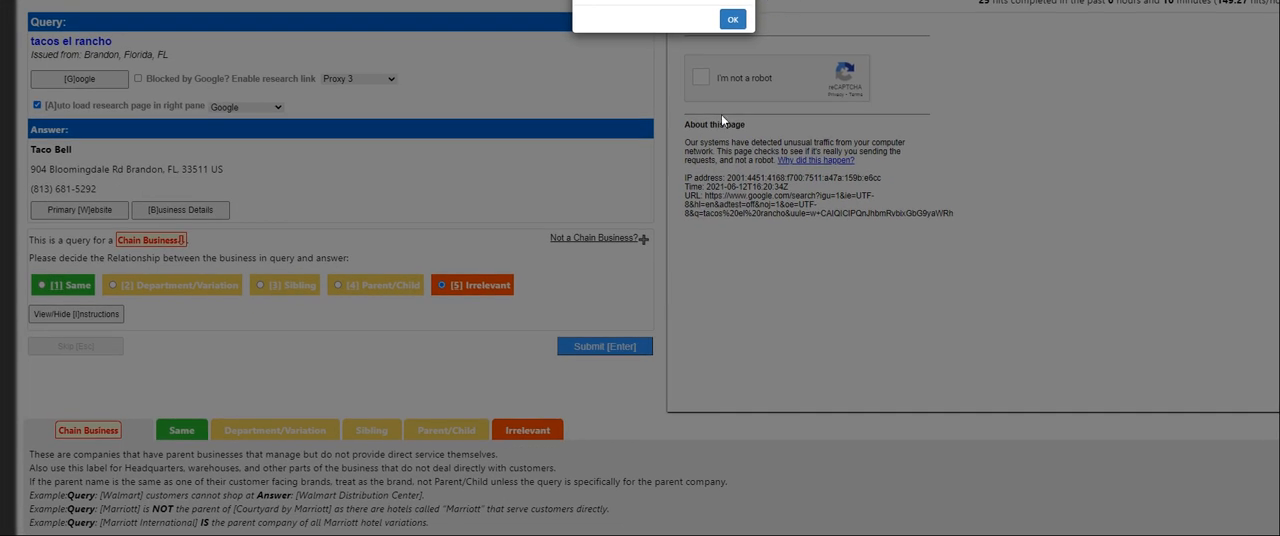
Dismiss the notice that ends the rating session and list all available tasks on the marketplace home page
{"action": "left_click", "coordinate": [730, 21]}
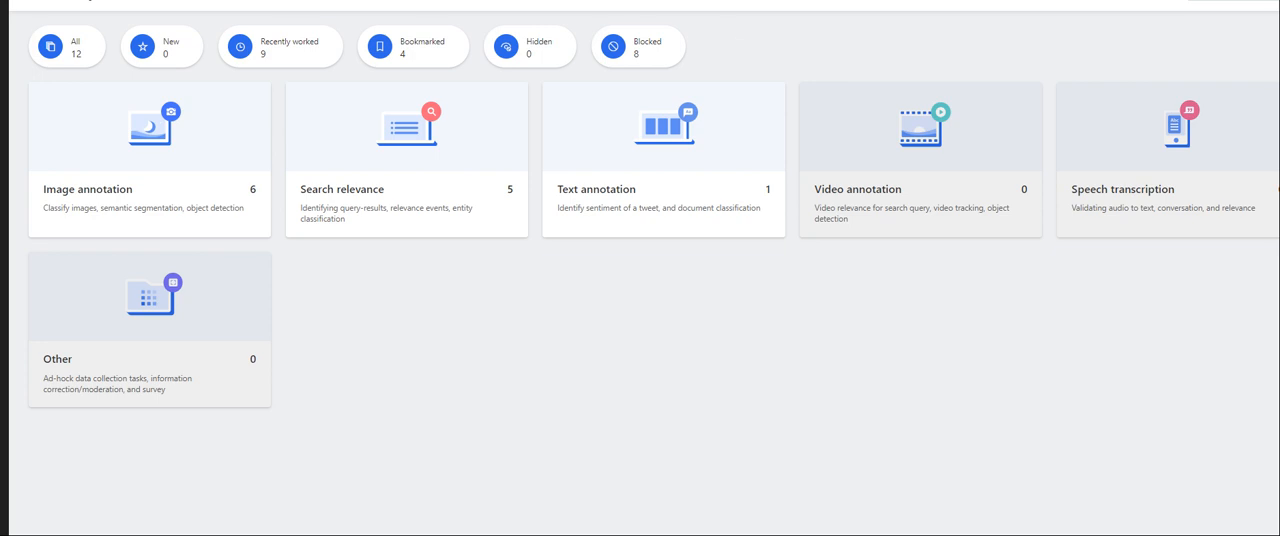
{"action": "left_click", "coordinate": [97, 60]}
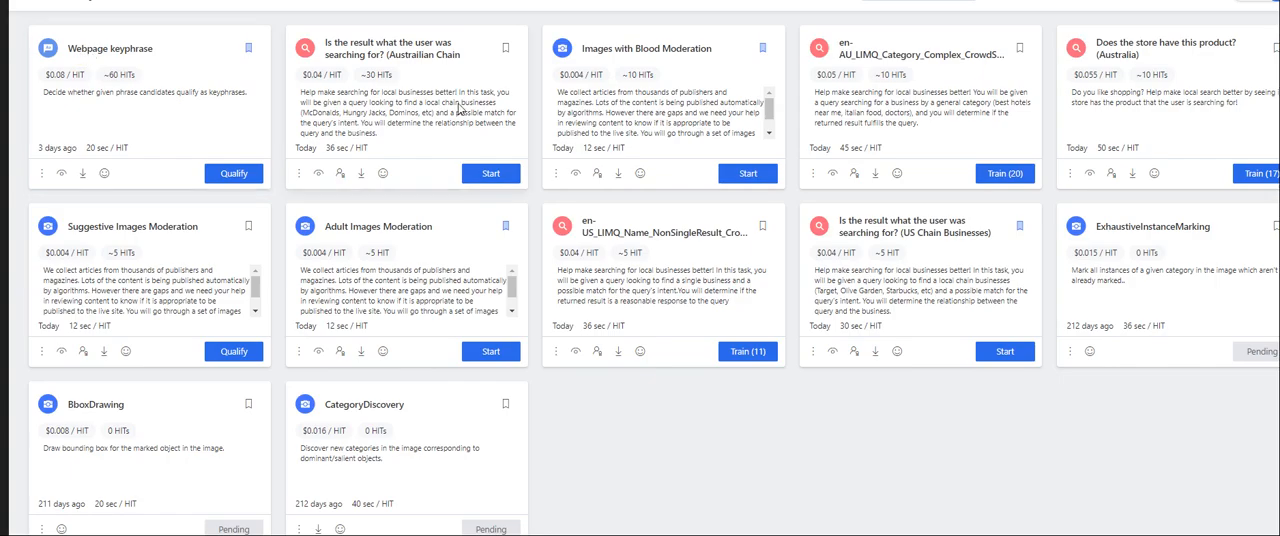